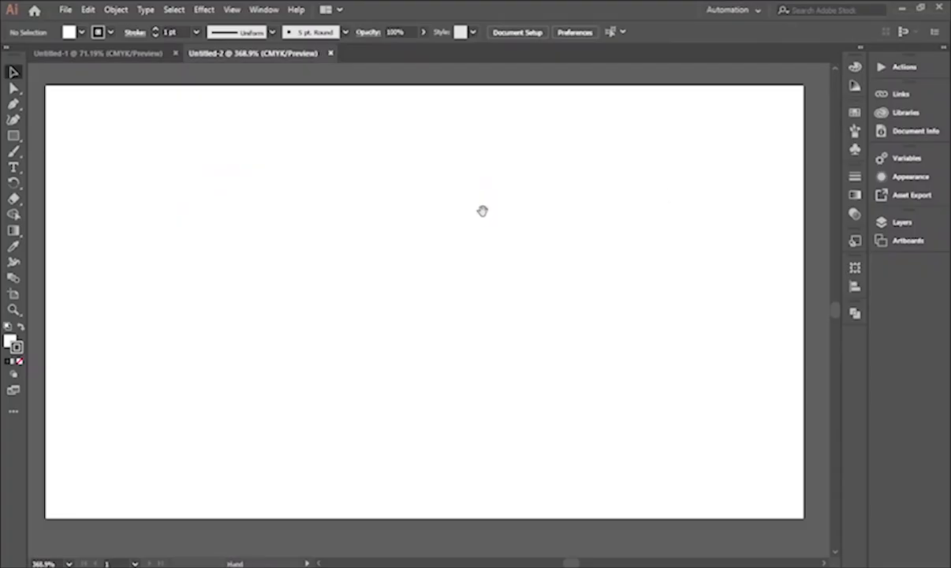
Add the white title 'Party Bussines card tutorail' above the artboard
mouse_move(481, 210)
left_mouse_down()
mouse_move(484, 223)
mouse_move(359, 229)
left_mouse_up()
key("t")
left_click(415, 199)
type("Party Bussines card tutorail")
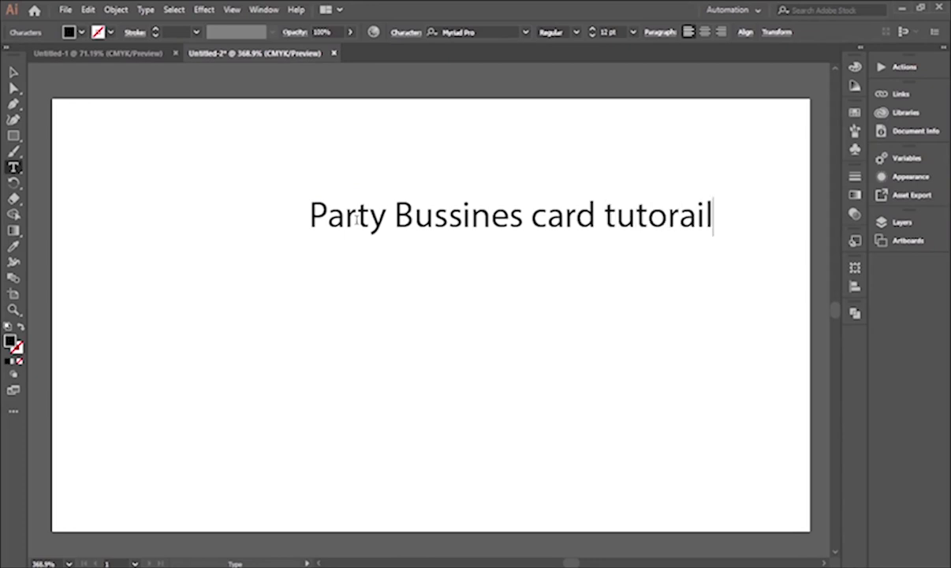
key("Escape")
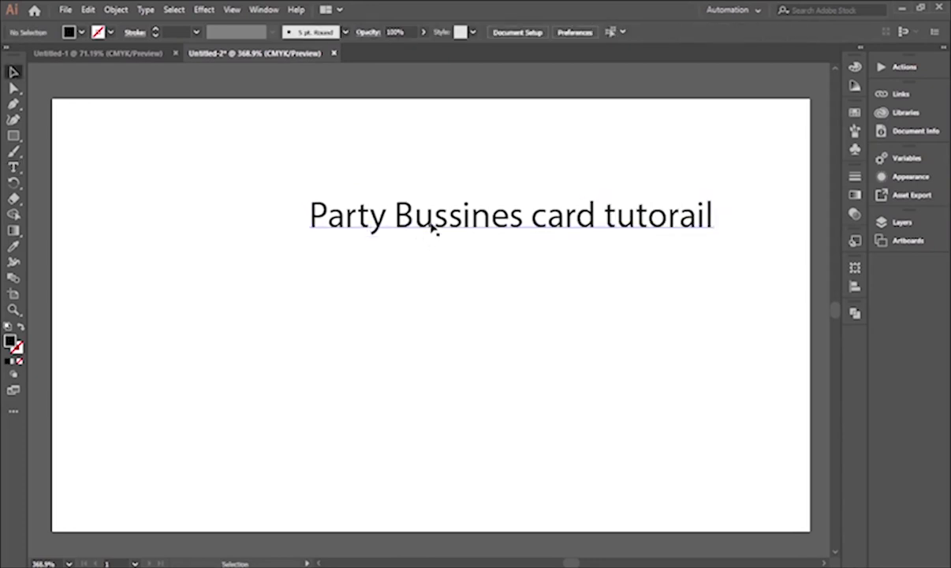
mouse_move(443, 368)
left_mouse_down()
mouse_move(342, 168)
mouse_move(347, 161)
left_mouse_up()
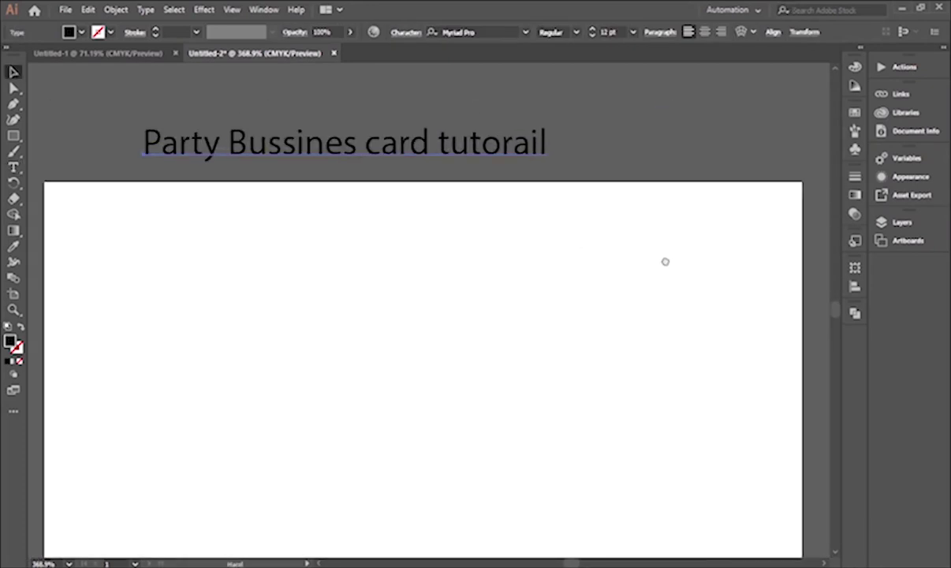
left_click(441, 150)
left_click_drag(551, 89, 571, 88)
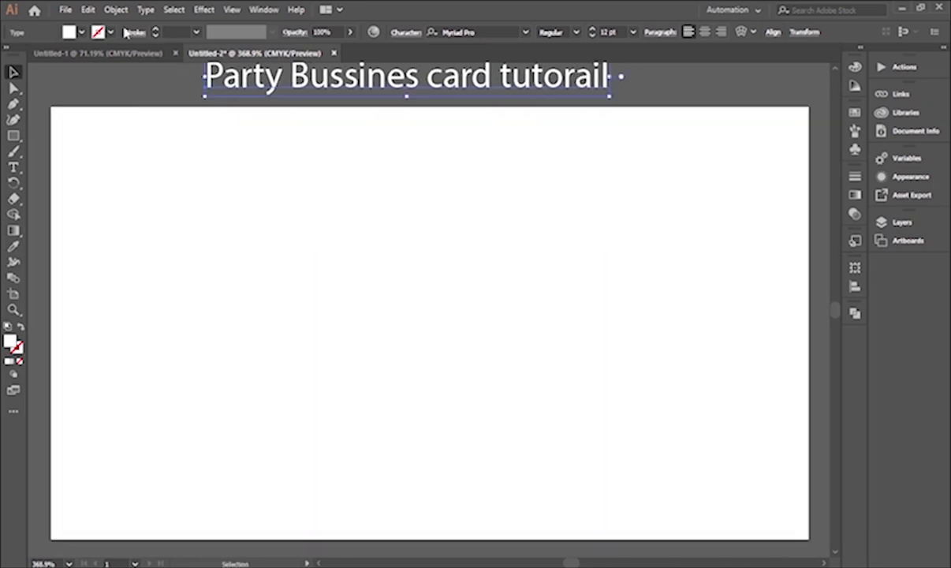
Draw a pink rectangle covering the whole artboard
left_click(14, 136)
left_click_drag(52, 106, 808, 540)
mouse_move(631, 325)
left_mouse_down()
mouse_move(618, 324)
mouse_move(632, 320)
left_mouse_up()
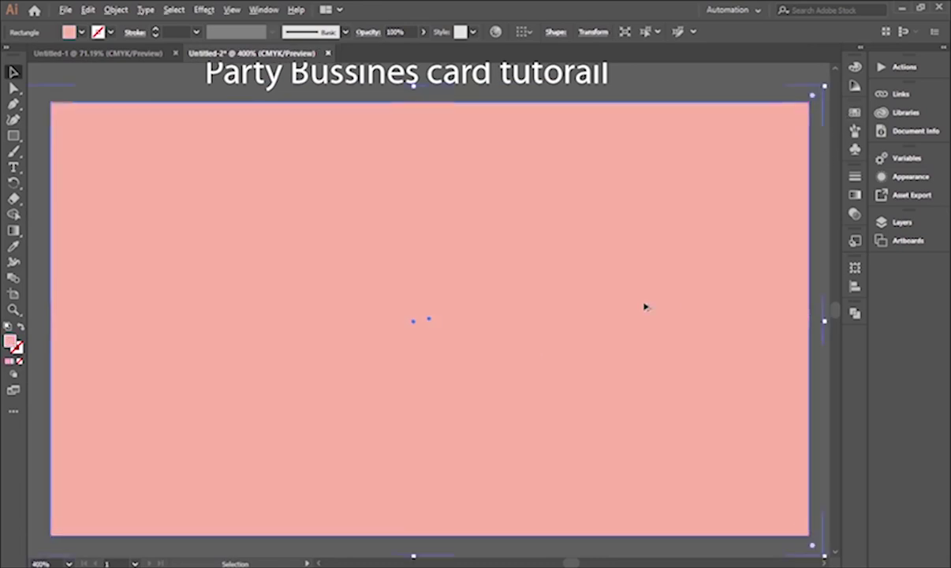
Round the pink card's corners and move the card and title off the artboard
key("ctrl+minus")
left_click_drag(178, 151, 228, 214)
key("ctrl+shift+a")
key("ctrl+minus")
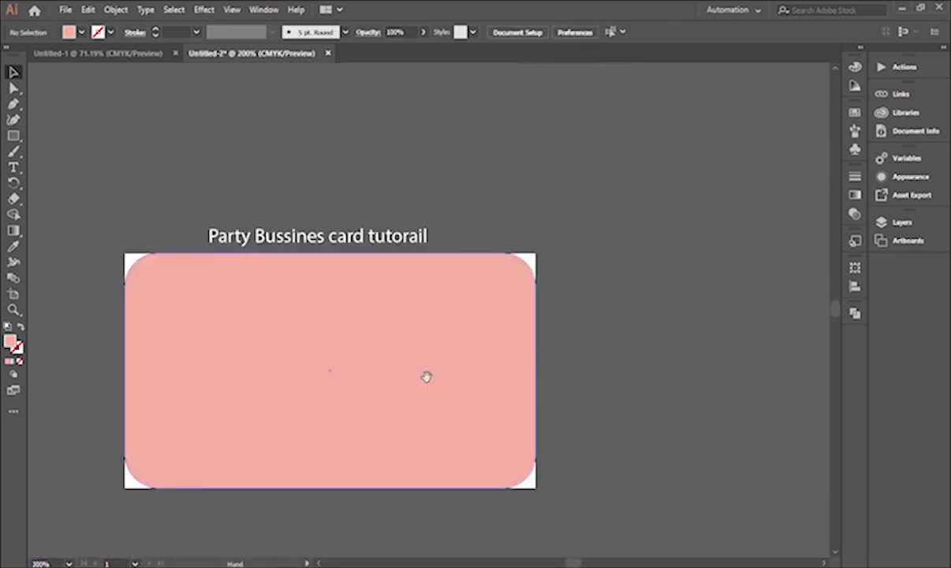
left_click_drag(172, 364, 281, 421)
left_click_drag(173, 252, 611, 241)
left_click(684, 347)
left_click(489, 215)
key("ctrl+shift+a")
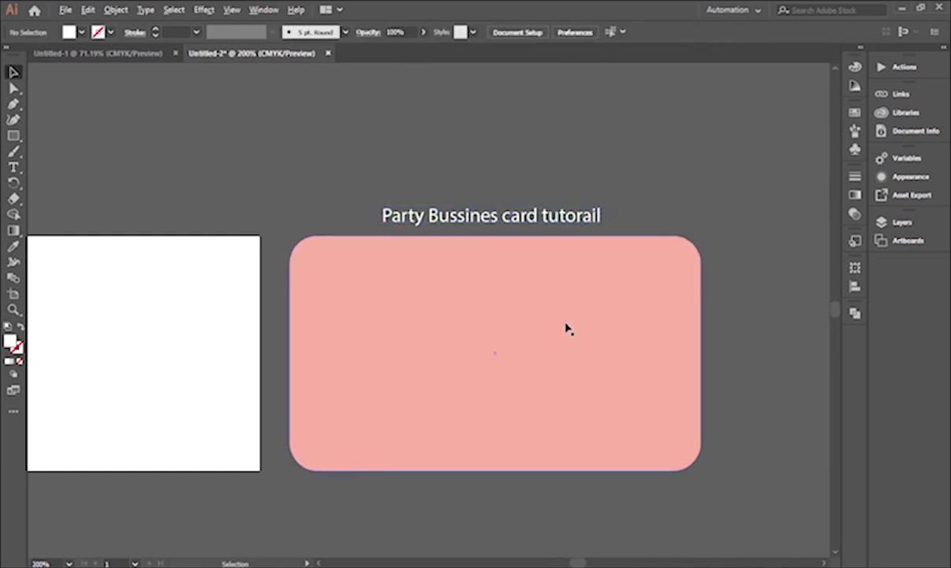
scroll(566, 326, "up", 2)
scroll(560, 291, "down", 2)
left_click_drag(456, 246, 325, 248)
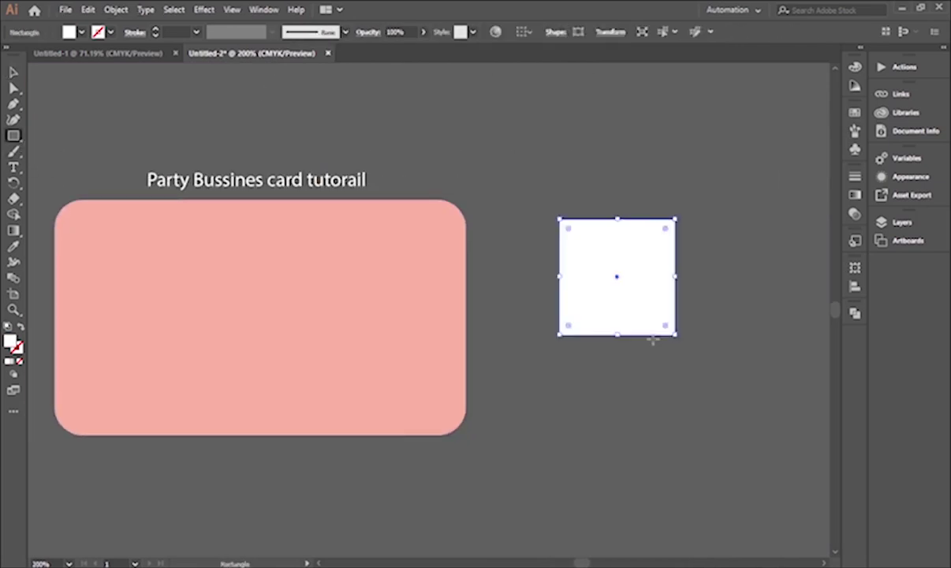
Draw a white circle with a triangular tail beneath it, cut from a thin rectangle
key("l")
left_click_drag(567, 264, 690, 388)
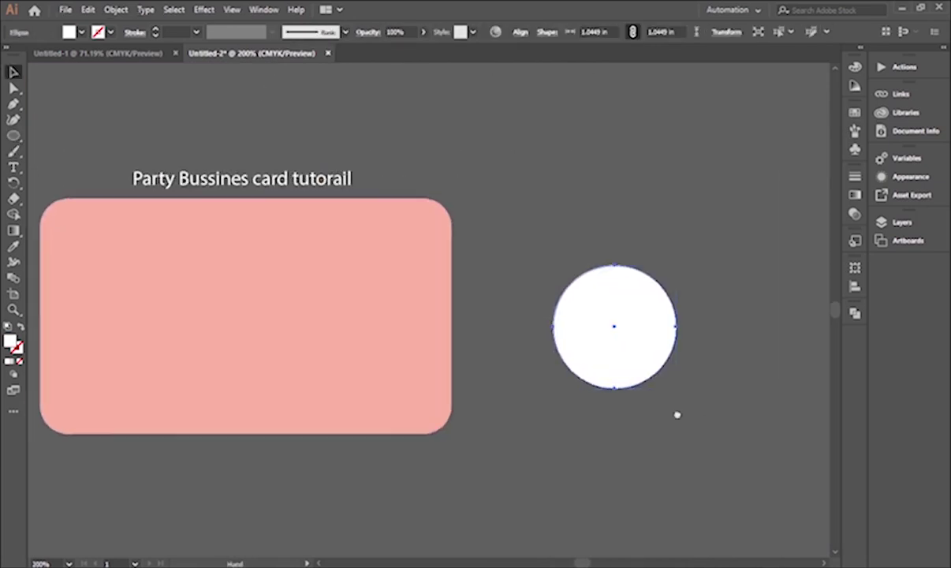
key("v")
left_click_drag(573, 385, 692, 408)
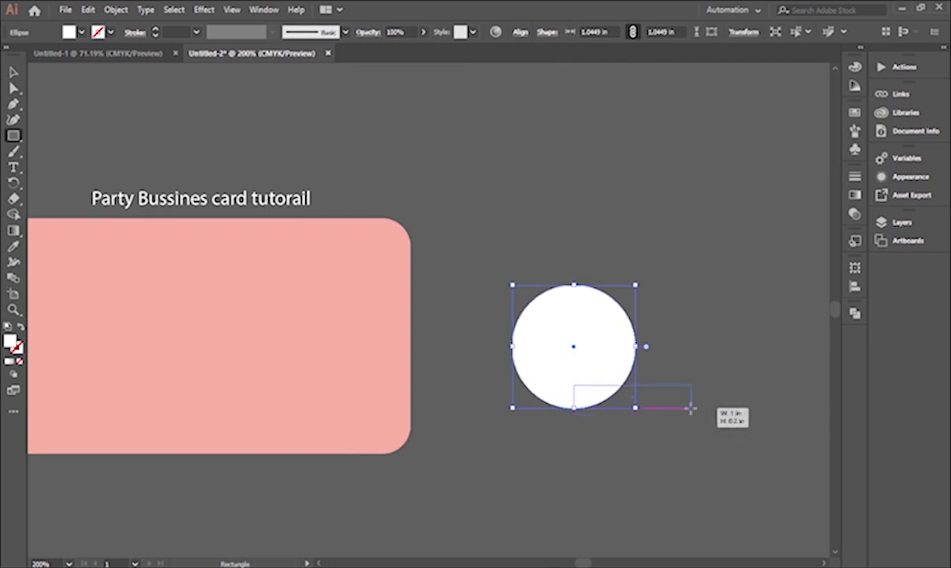
key("p")
left_click(691, 384)
scroll(586, 388, "down", 1)
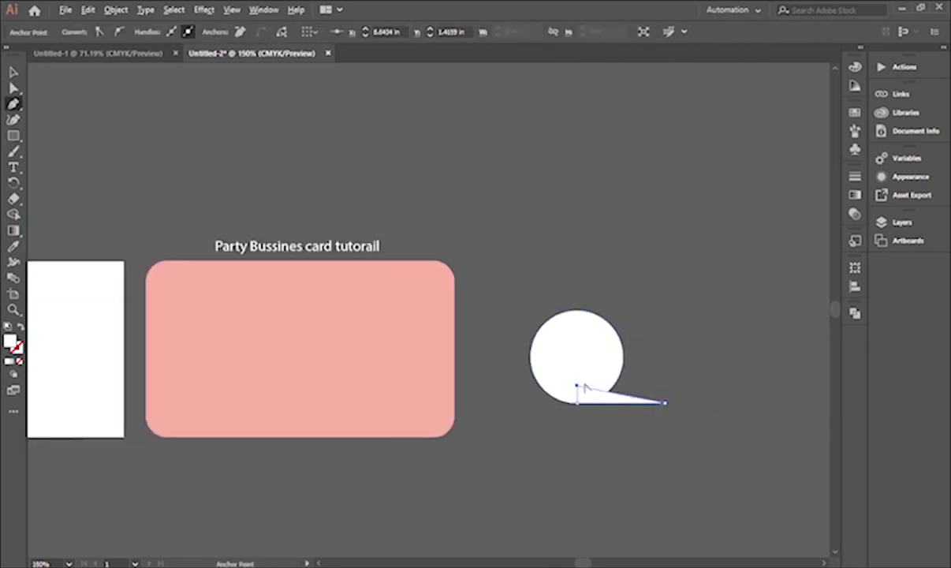
scroll(577, 387, "up", 2)
key("v")
left_click_drag(746, 386, 681, 399)
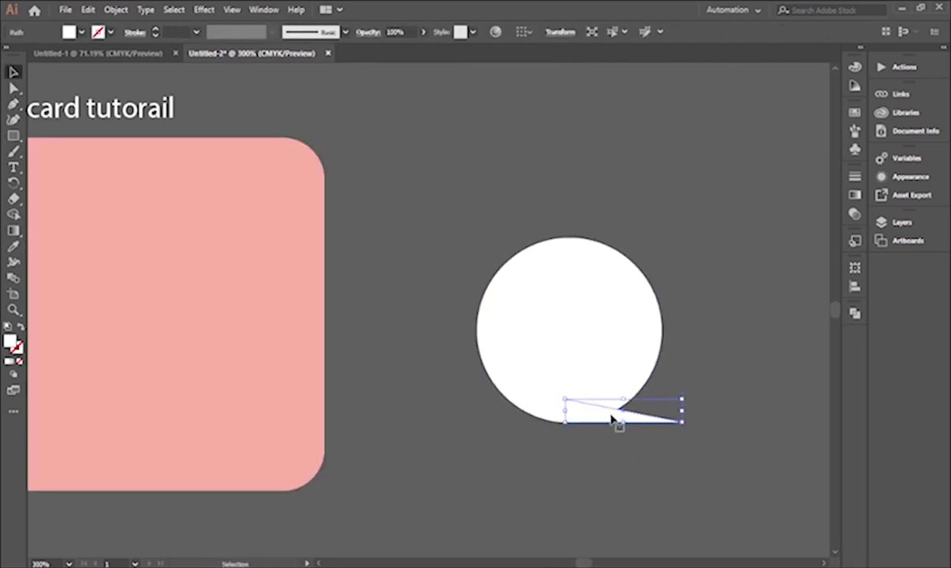
Join circle and tail, reshape the tail's anchor points, and reposition the speech bubble
left_click(580, 395, "shift")
left_click(693, 384)
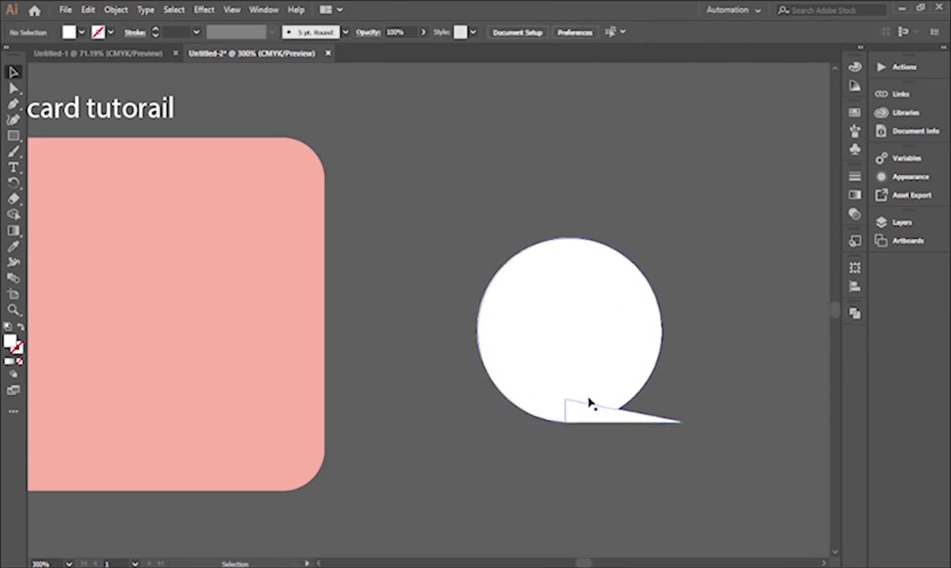
scroll(588, 402, "up", 2)
left_click(571, 418)
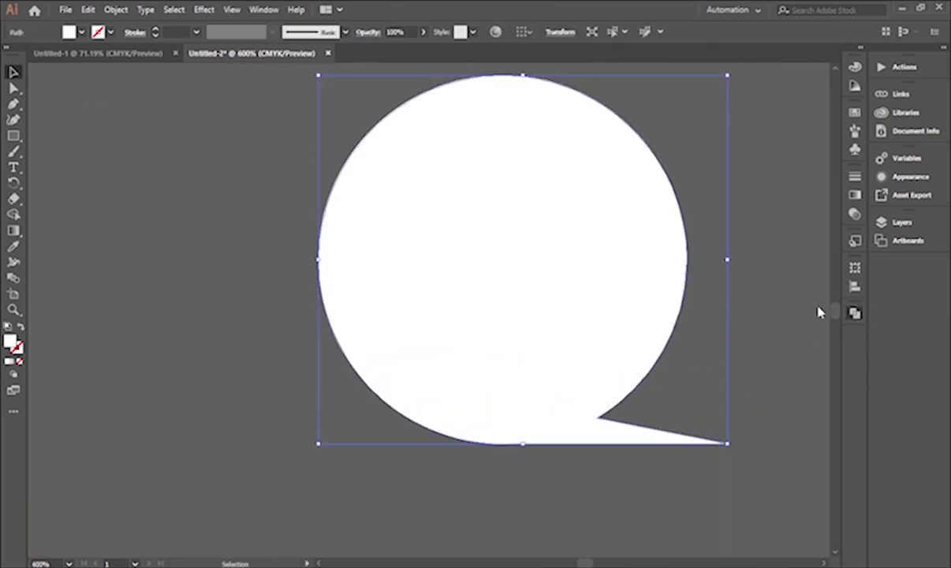
key("a")
left_click(629, 419)
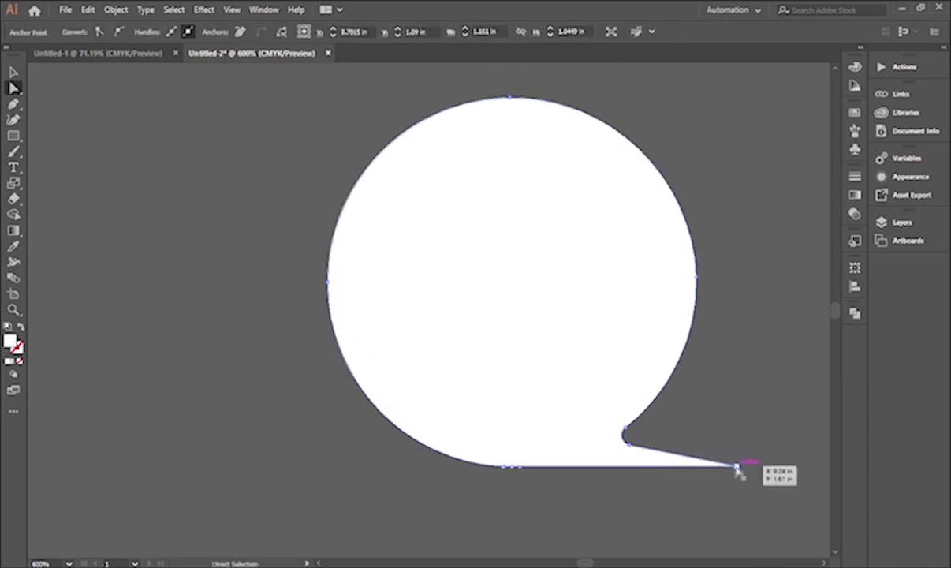
left_click_drag(736, 466, 710, 455)
key("ctrl+equal")
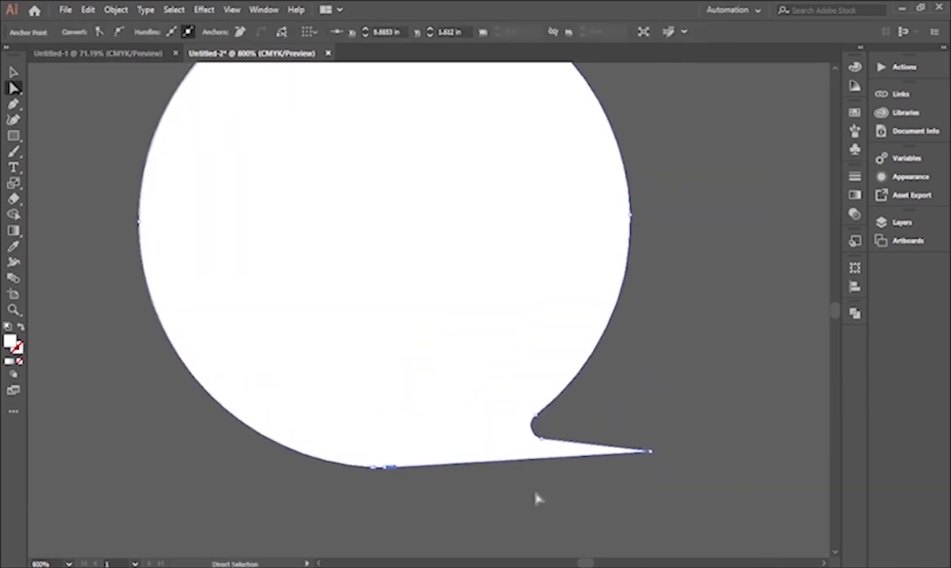
key("ctrl+equal")
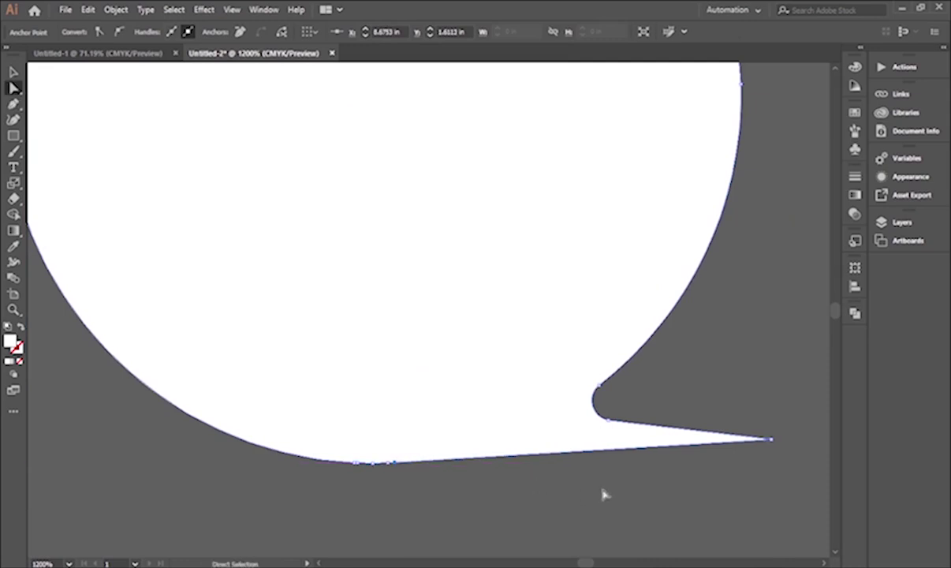
key("ctrl+minus")
key("ctrl+minus")
key("ctrl+minus")
key("ctrl+minus")
key("ctrl+minus")
left_click_drag(618, 425, 607, 404)
key("ctrl+equal")
key("ctrl+equal")
Type 'Hi' and scale it to sit inside the speech bubble
key("t")
left_click(533, 236)
type("H")
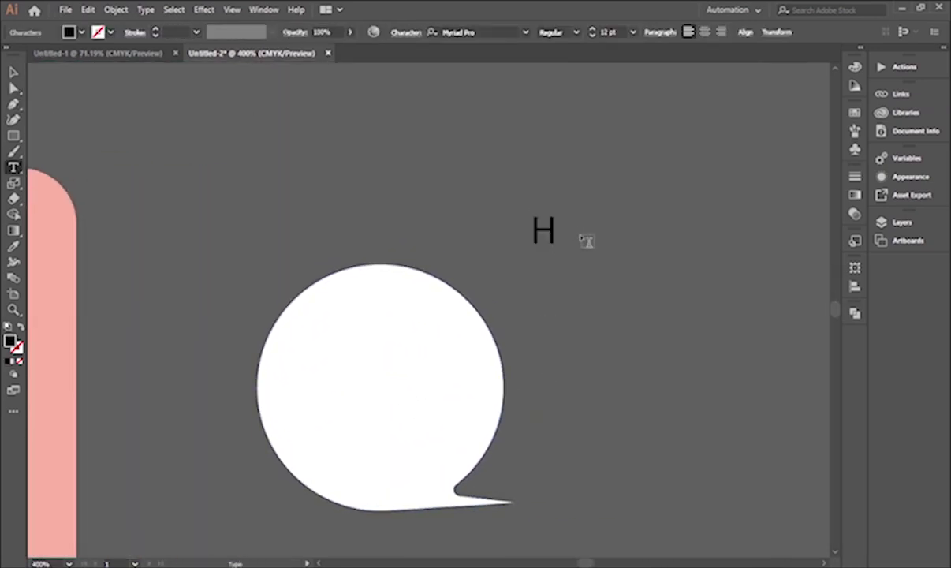
type("i")
key("Escape")
left_click_drag(577, 246, 675, 382)
left_click_drag(616, 301, 424, 388)
mouse_move(586, 421)
left_mouse_down()
mouse_move(439, 381)
mouse_move(344, 322)
left_mouse_up()
Set the Hi text's font to Alloy Ink
key("ctrl+alt+shift+m")
key("Down")
key("Down")
key("Down")
key("Down")
key("Down")
key("Down")
key("Down")
key("Down")
key("Down")
key("Down")
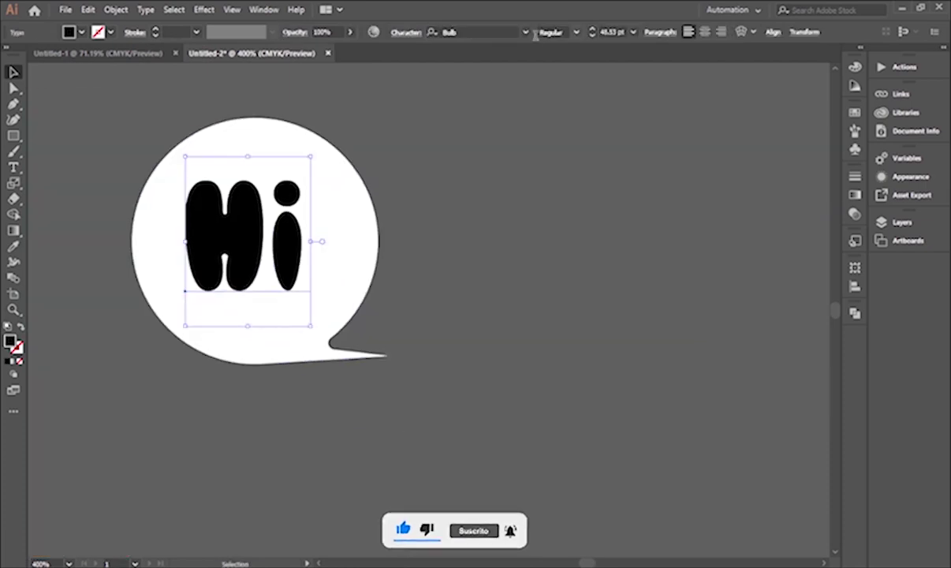
key("Down")
key("Down")
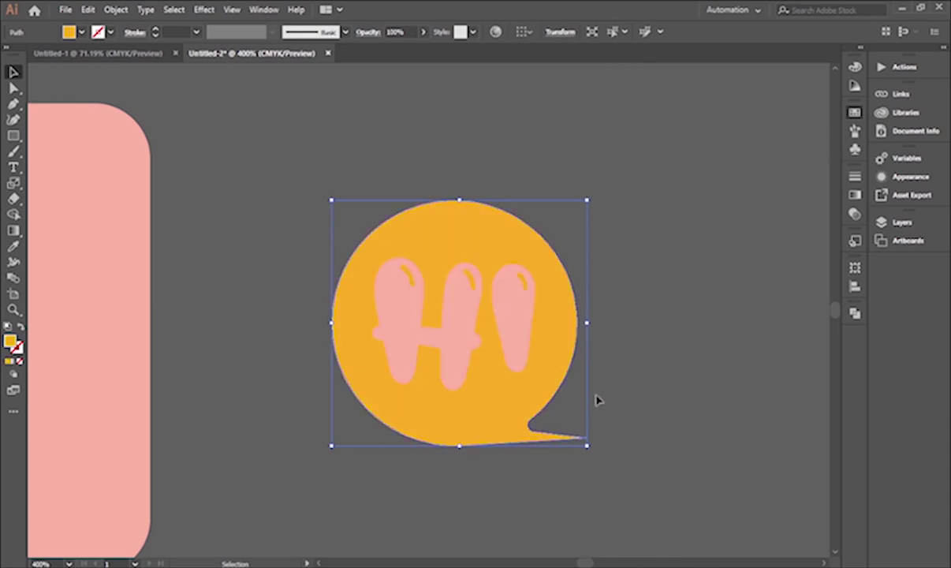
Recolour the bubble orange and the Hi letters cream with the Eyedropper
key("i")
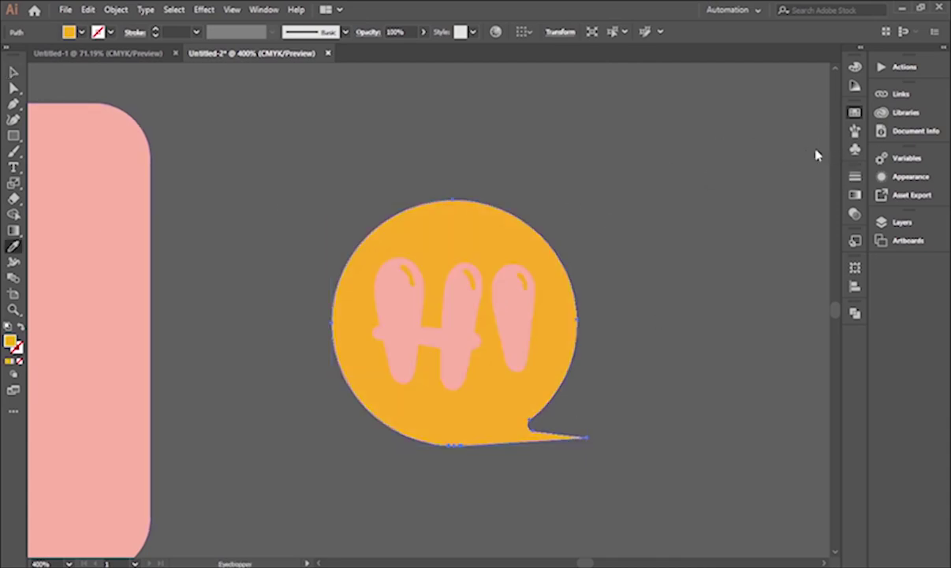
key("v")
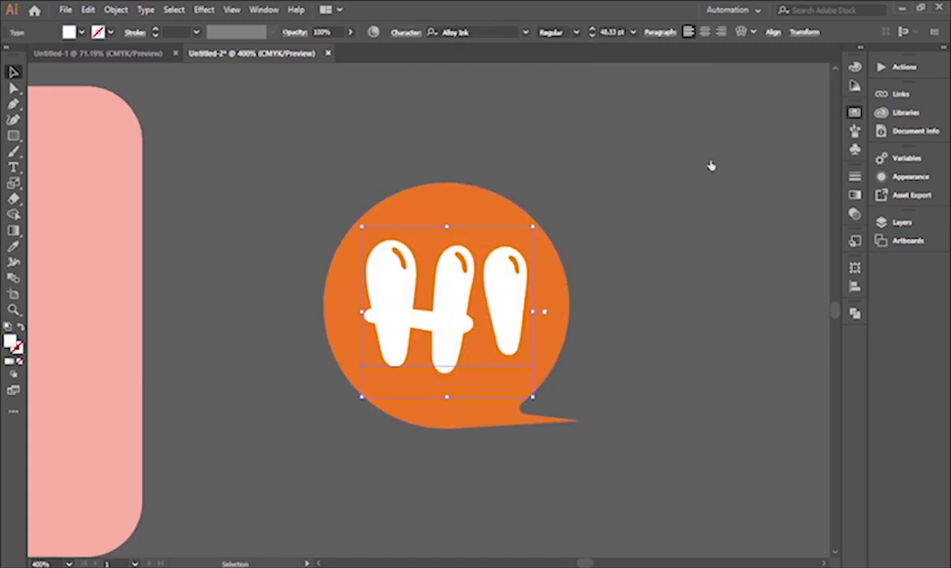
key("i")
left_click(460, 250)
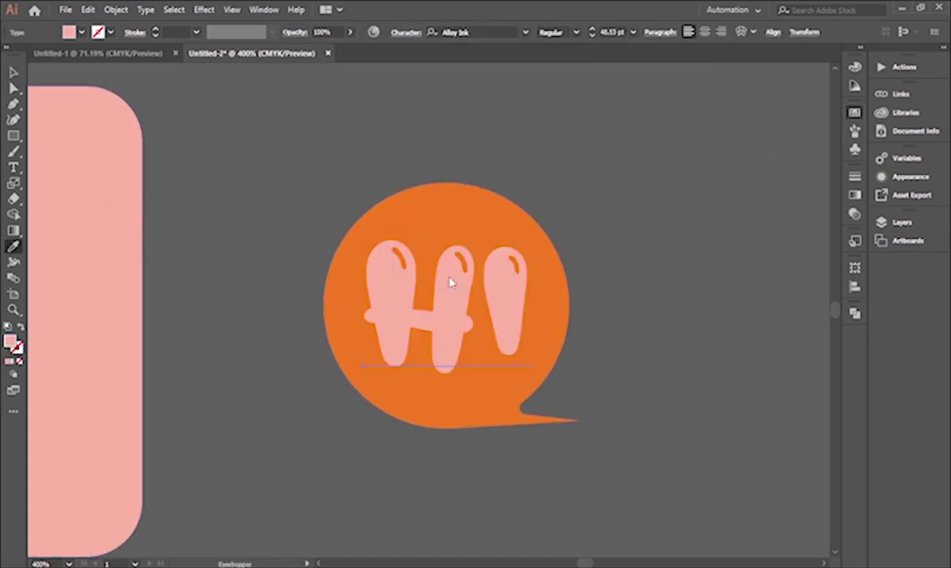
key("ctrl+z")
key("ctrl+shift+z")
key("ctrl+z")
key("ctrl+shift+z")
key("ctrl+z")
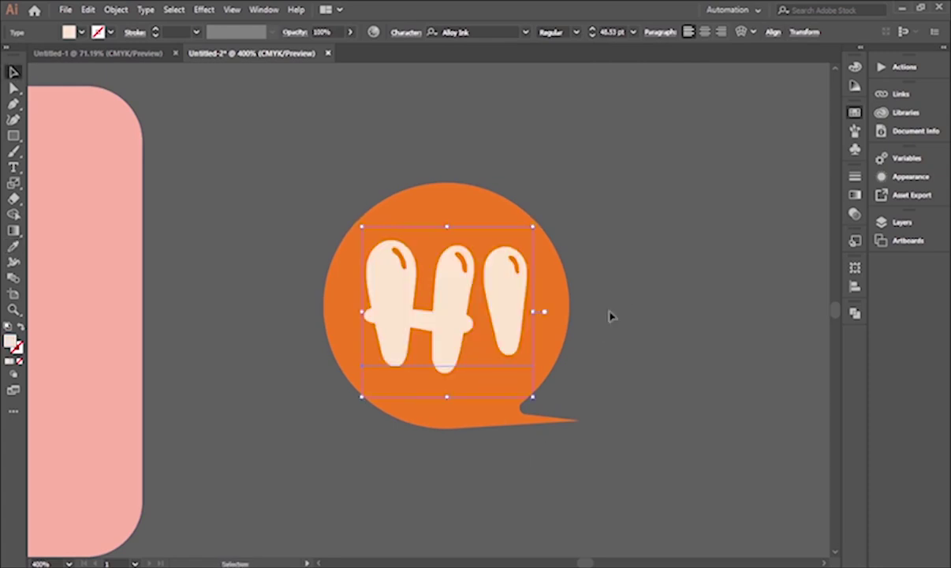
Cut the Hi letters out of the bubble with Minus Front
key("v")
scroll(614, 305, "down", 2)
left_click(268, 281)
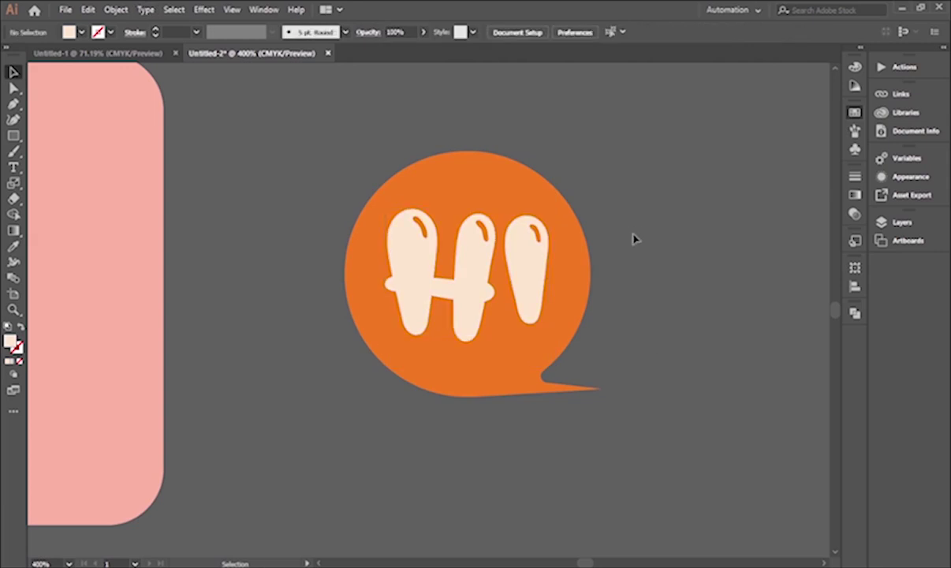
left_click_drag(629, 283, 632, 286)
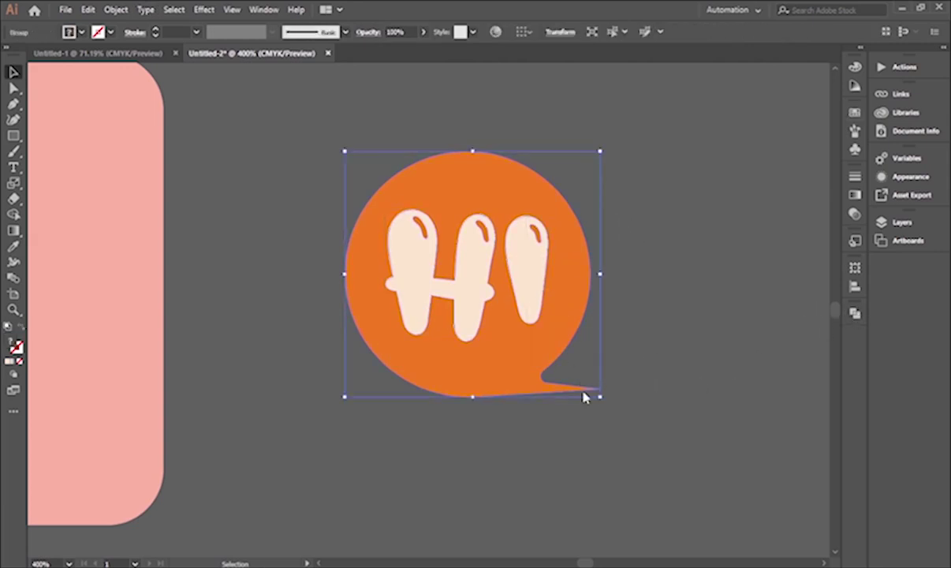
left_click(539, 396)
key("ctrl+minus")
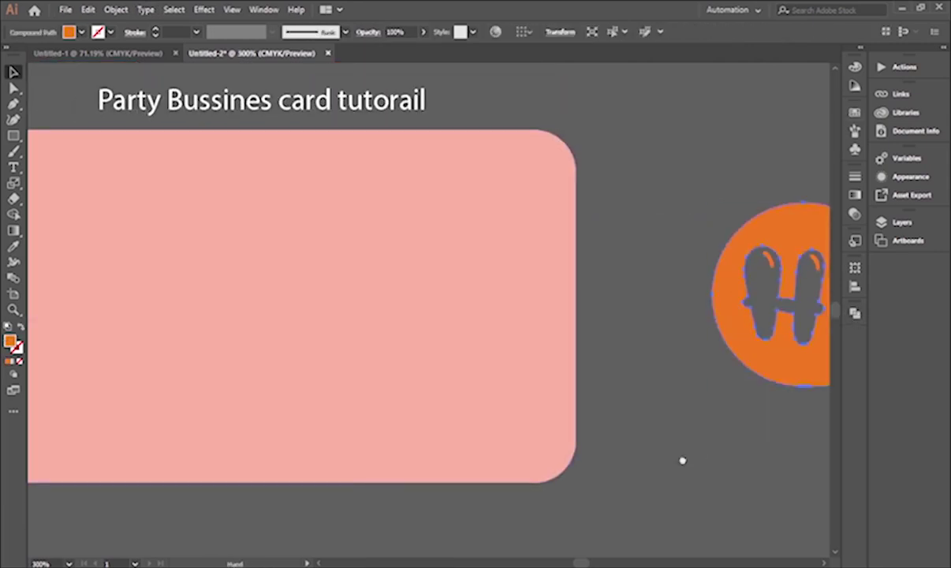
Move the Hi logo onto the card and retype a title copy as BALOON in Shrikhand
mouse_move(757, 379)
left_mouse_down()
mouse_move(417, 402)
mouse_move(406, 392)
left_mouse_up()
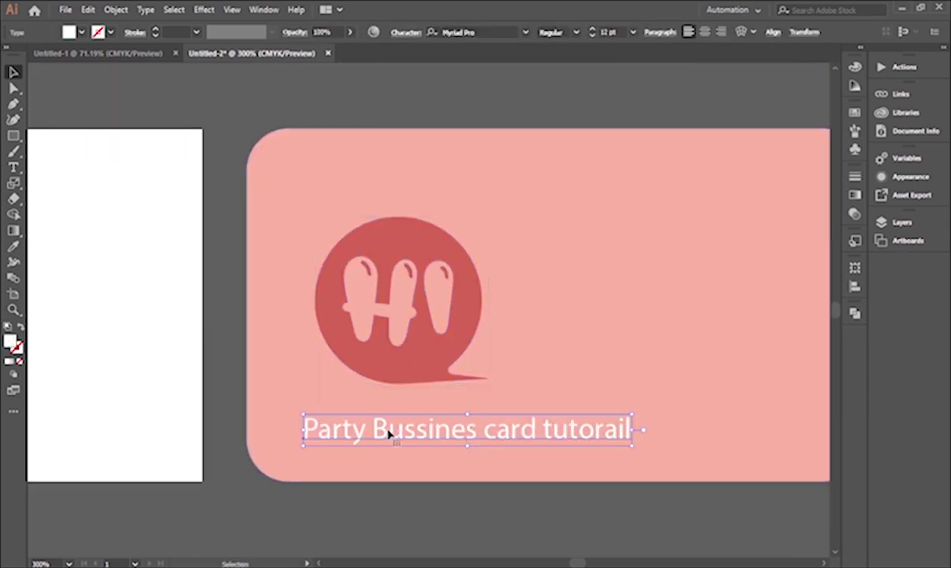
double_click(389, 433)
key("ctrl+a")
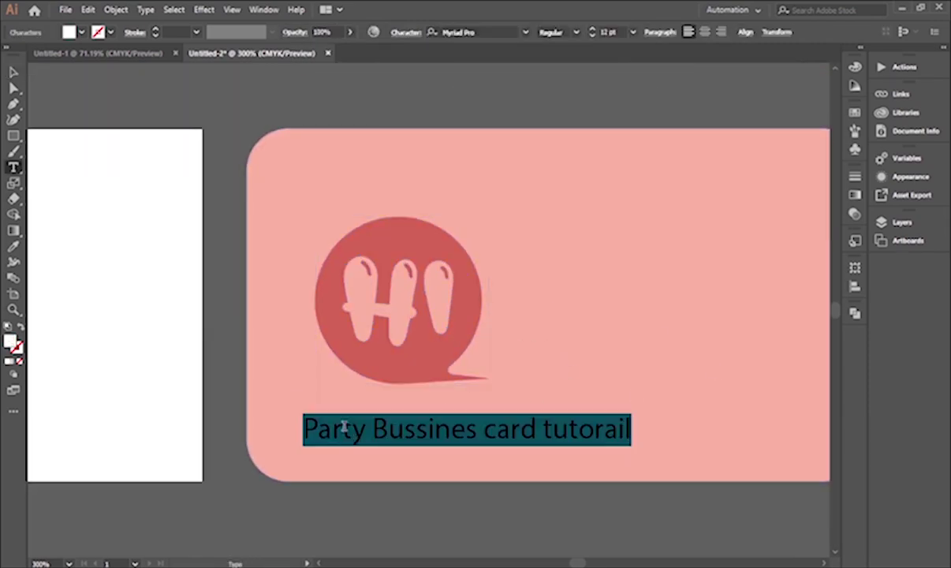
type("You")
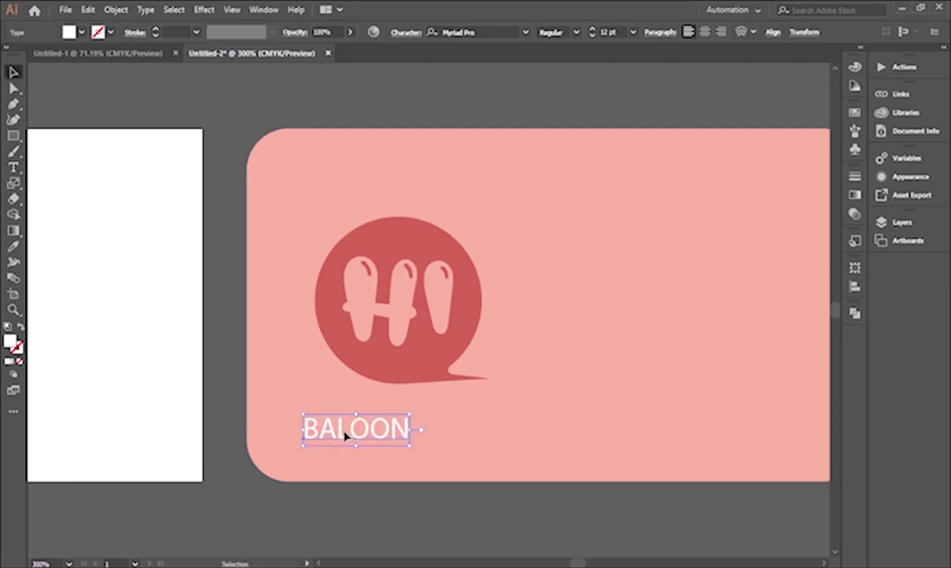
key("Down")
key("Down")
key("Down")
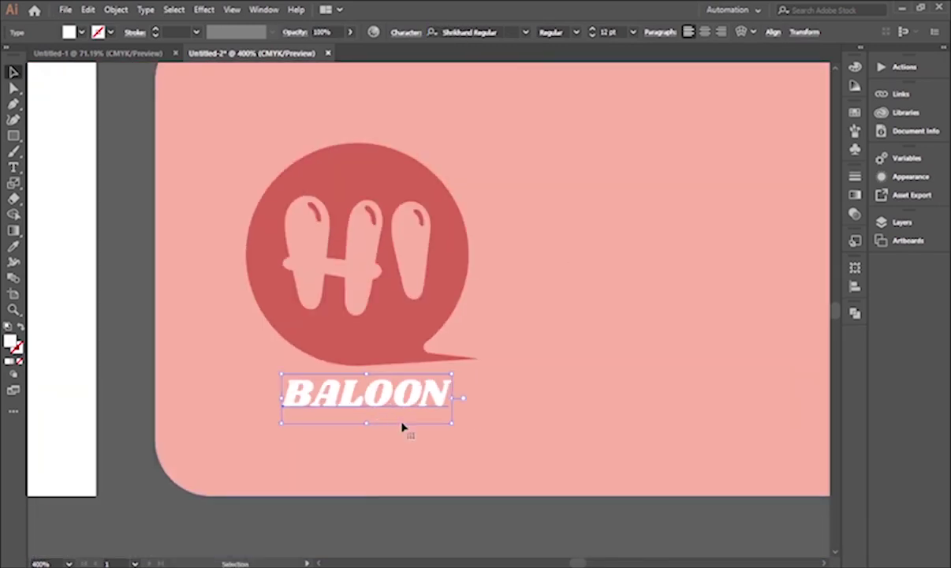
Duplicate BALOON as 'Party' in a new font, coloured light pink, placed above BALOON
left_click_drag(402, 395, 402, 429)
scroll(424, 439, "down", 2)
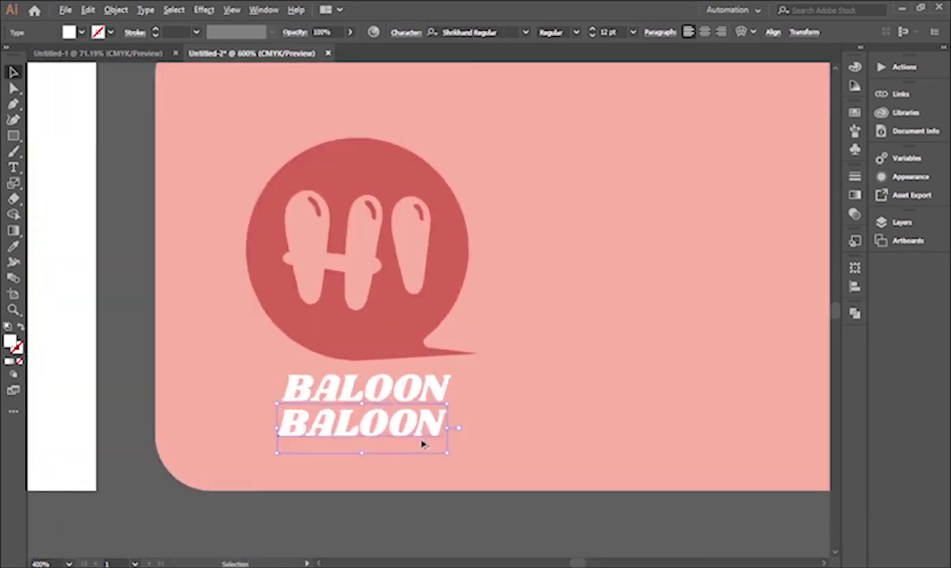
scroll(391, 410, "up", 4)
double_click(390, 410)
type("Party")
key("Escape")
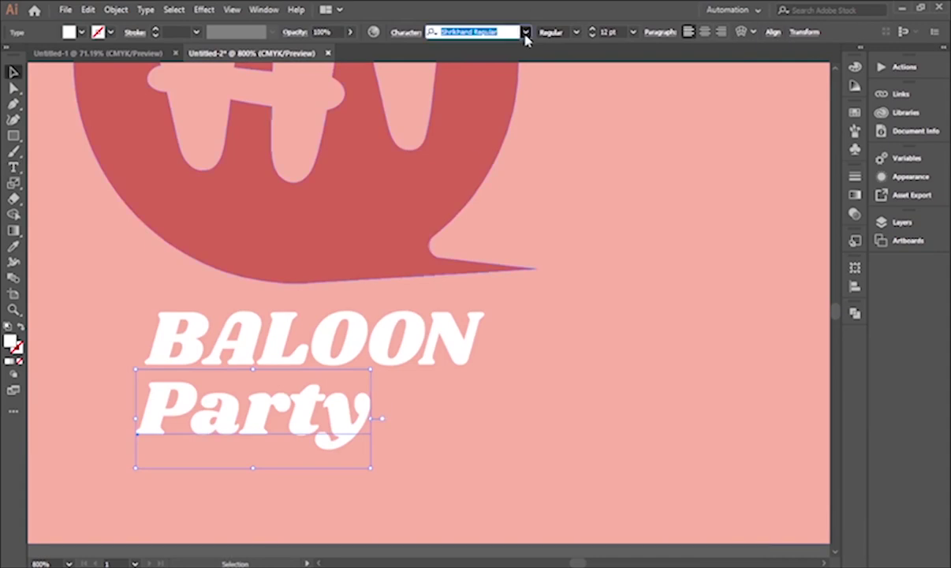
key("Down")
left_click_drag(240, 388, 239, 299)
scroll(518, 388, "up", 2)
scroll(518, 388, "down", 3)
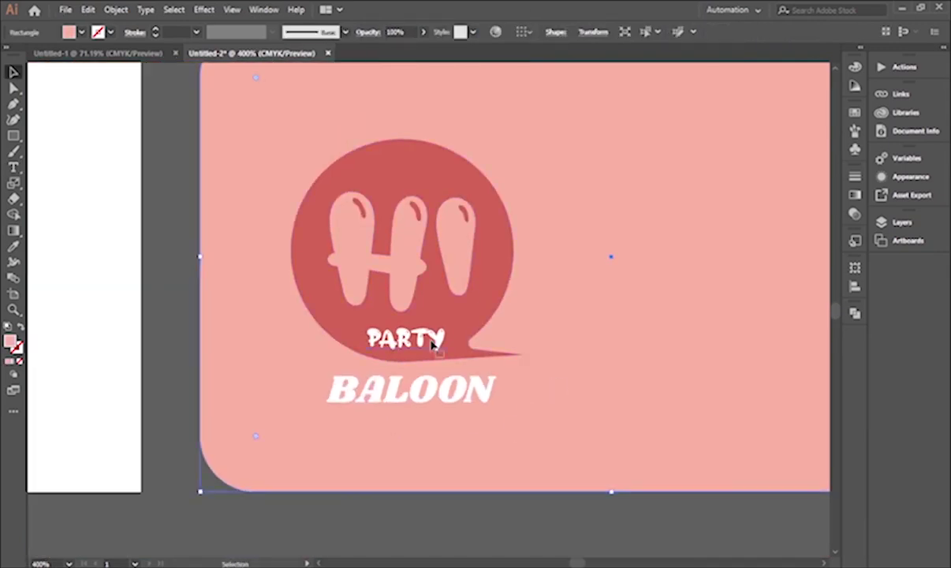
key("i")
left_click(581, 331)
key("v")
mouse_move(421, 347)
left_mouse_down()
mouse_move(431, 181)
mouse_move(420, 339)
left_mouse_up()
Colour BALOON dark red at 55% opacity and shrink it slightly
left_click(420, 386)
key("i")
left_click(493, 324)
left_click_drag(349, 31, 331, 36)
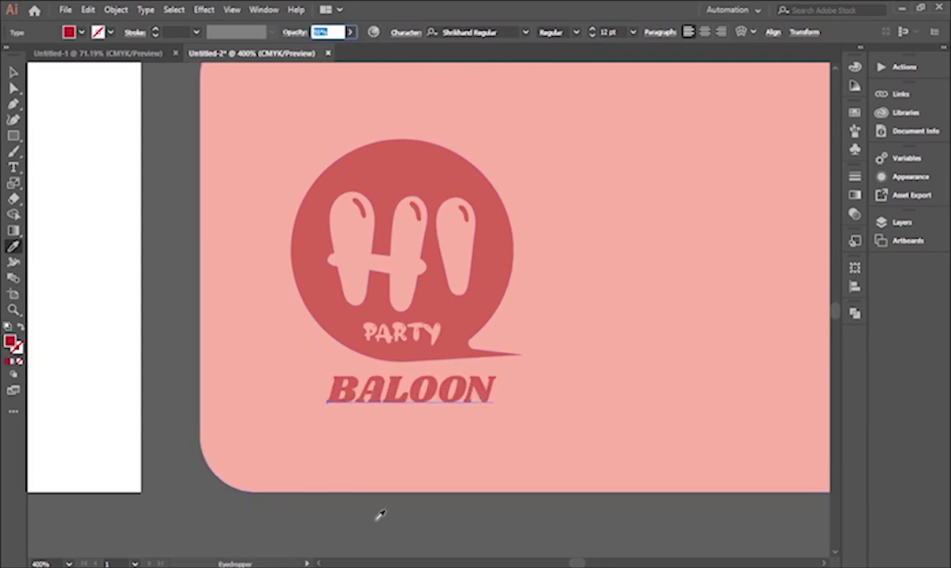
key("v")
mouse_move(469, 408)
left_mouse_down()
mouse_move(500, 418)
mouse_move(448, 388)
left_mouse_up()
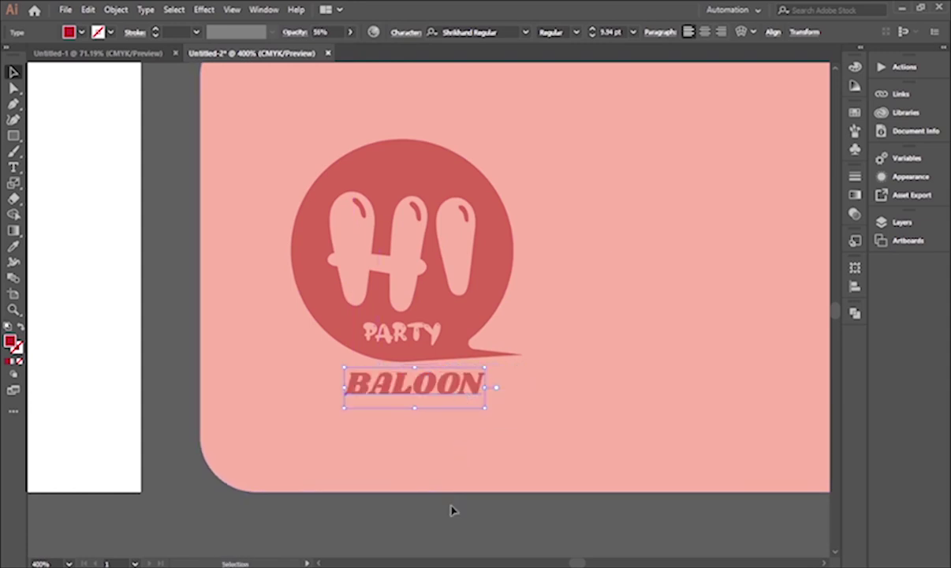
left_click(450, 507)
Make PARTY crimson and place it below BALOON's right end
left_click_drag(427, 345, 507, 386)
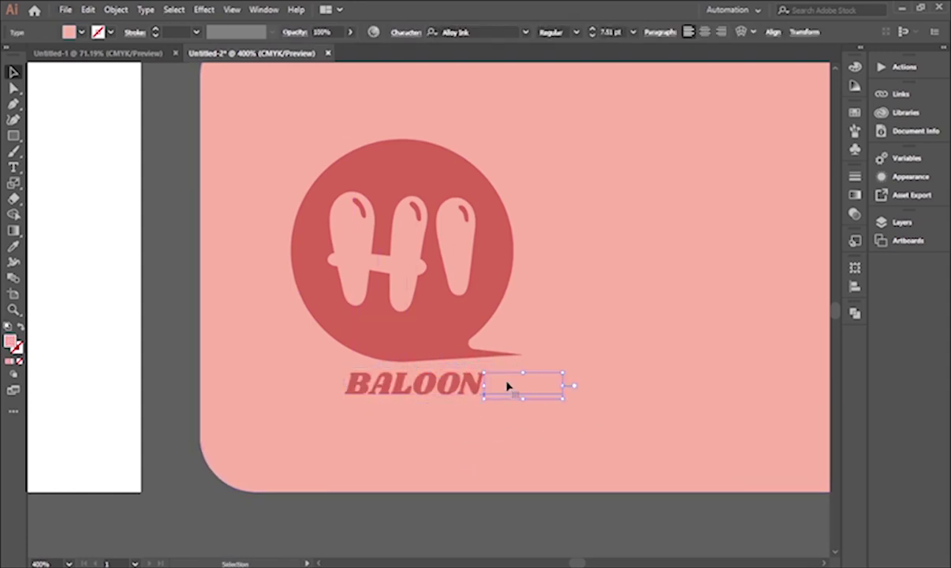
key("ctrl+=")
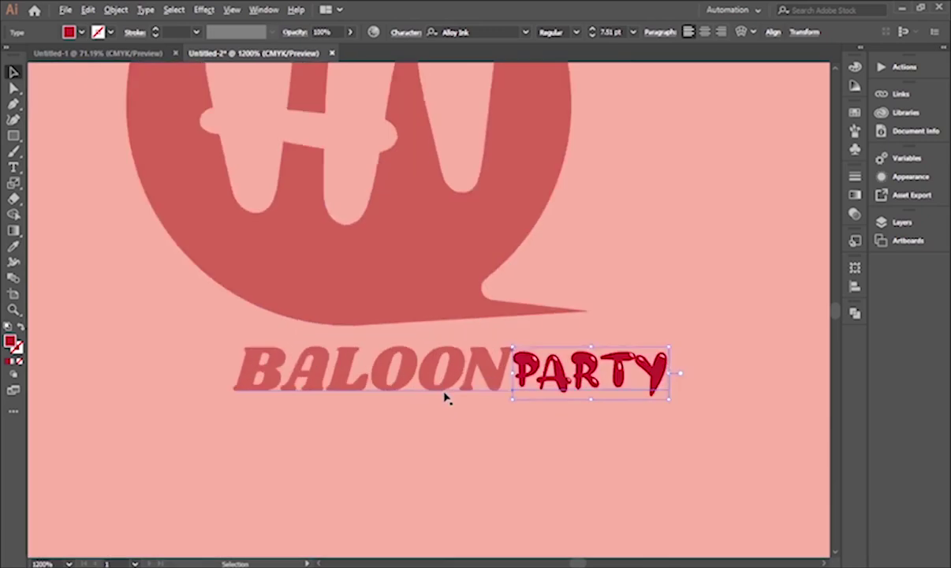
left_click(445, 394)
key("ctrl+minus")
mouse_move(516, 396)
left_mouse_down()
mouse_move(465, 402)
mouse_move(563, 408)
left_mouse_up()
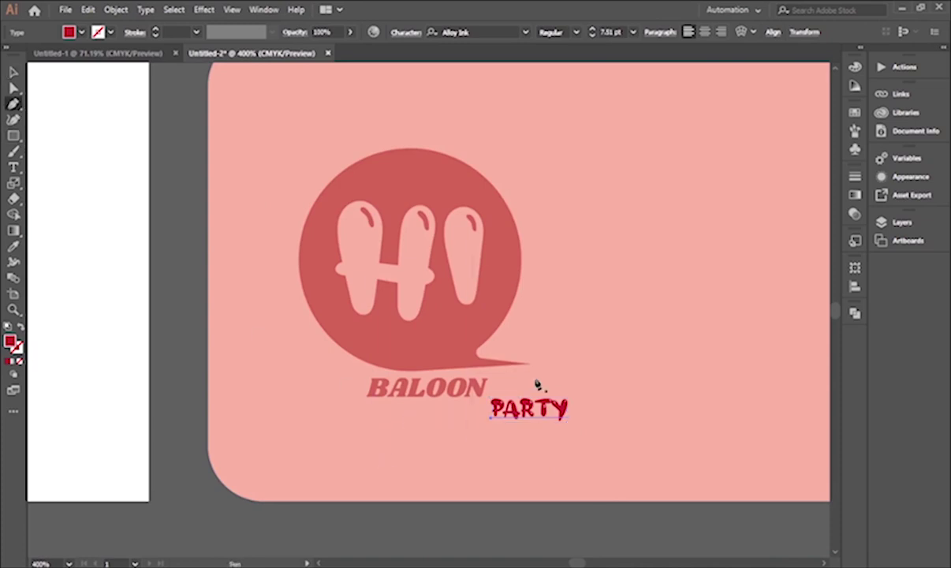
Draw a red S-curve stroke from BALOON to PARTY at 72% opacity
left_click(537, 385)
key("ctrl+=")
key("ctrl+=")
left_click_drag(378, 445, 327, 461)
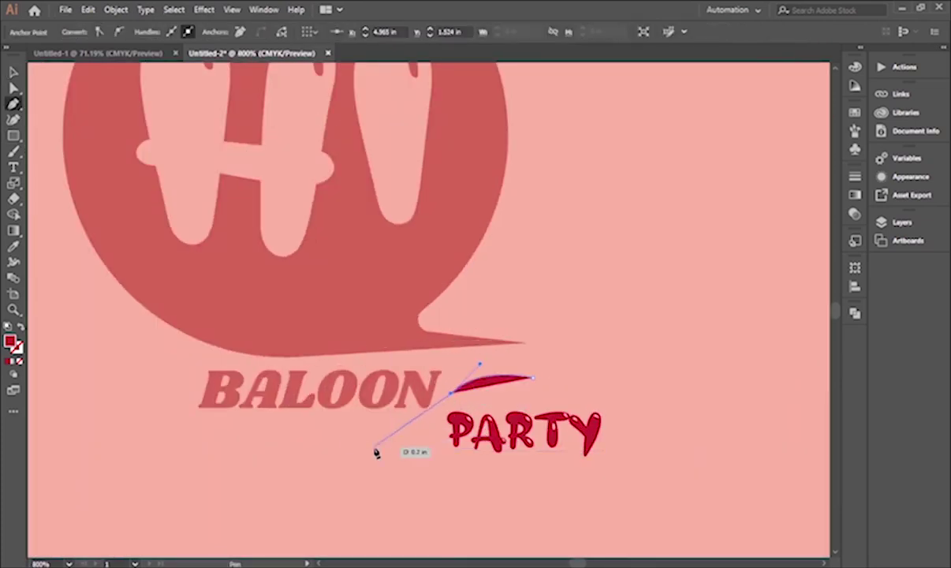
key("shift+x")
key("a")
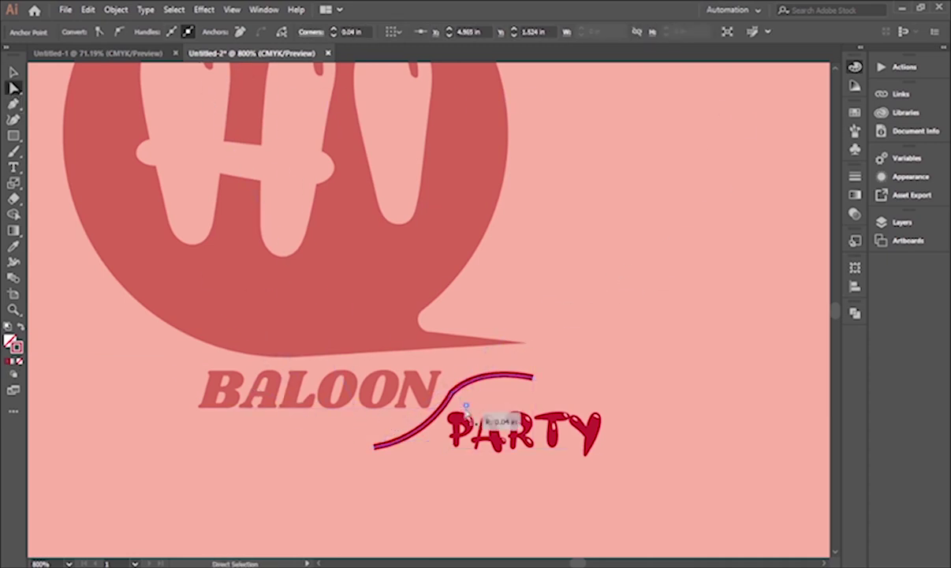
left_click(471, 400)
left_click_drag(471, 400, 492, 453)
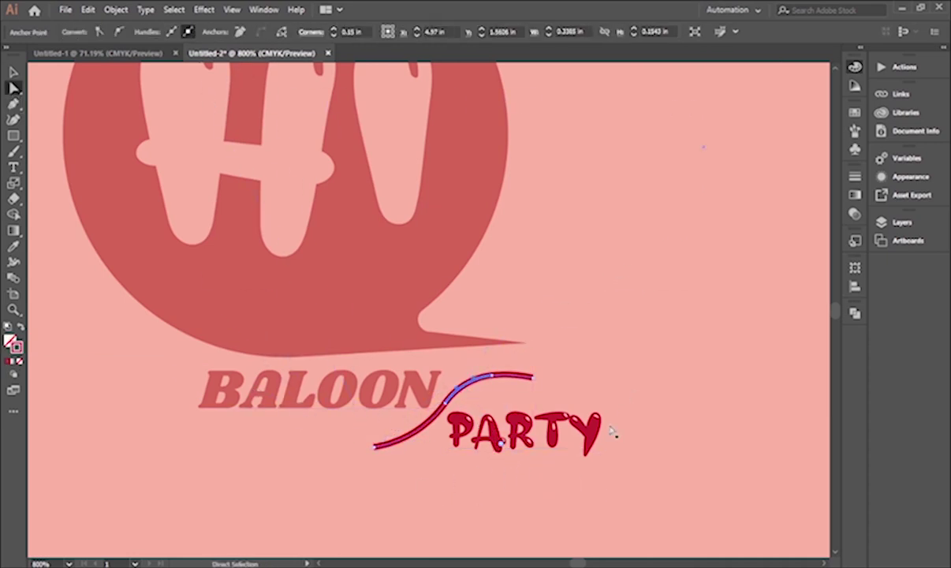
key("v")
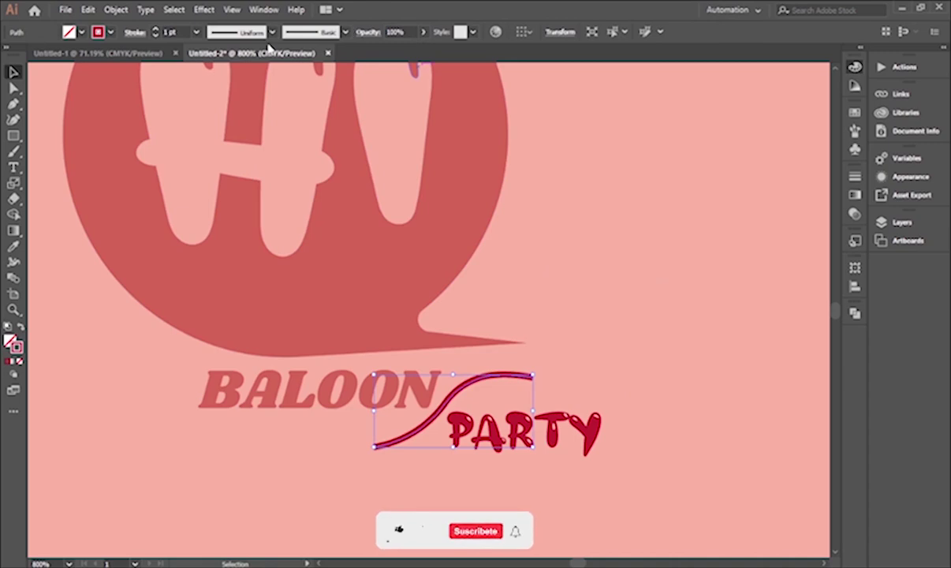
left_click_drag(386, 56, 408, 55)
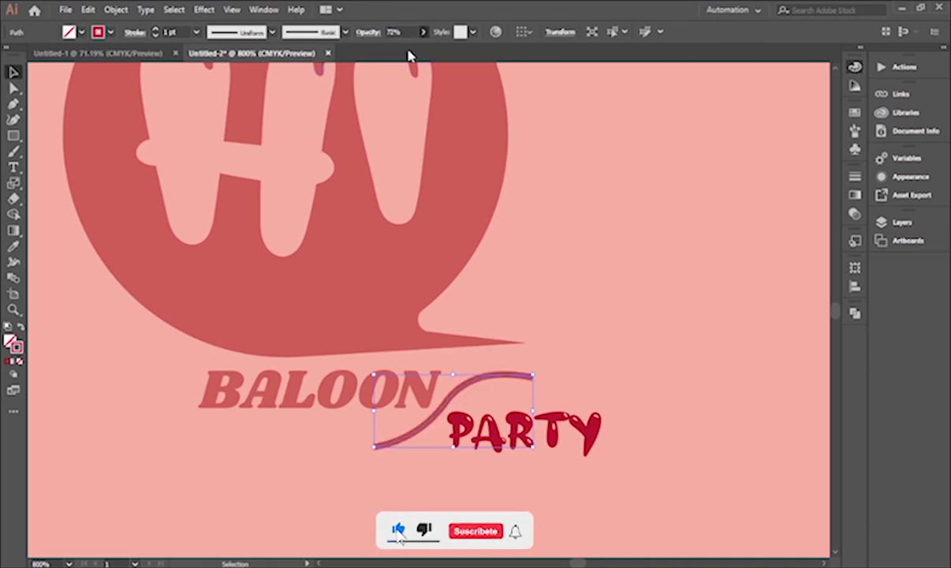
left_click(524, 425, "shift")
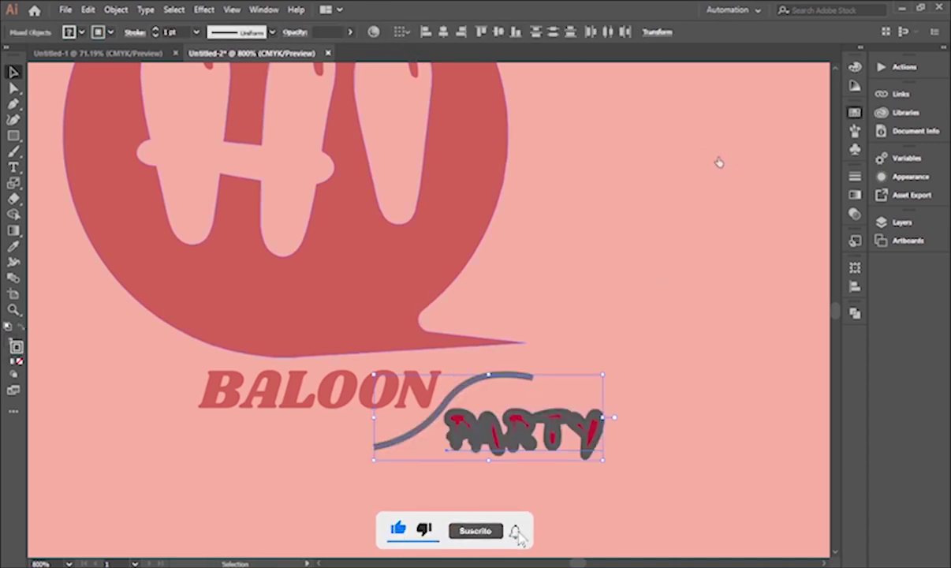
left_click(623, 386)
Move PARTY up under HI inside the speech bubble
key("ctrl+minus")
key("ctrl+minus")
key("ctrl+minus")
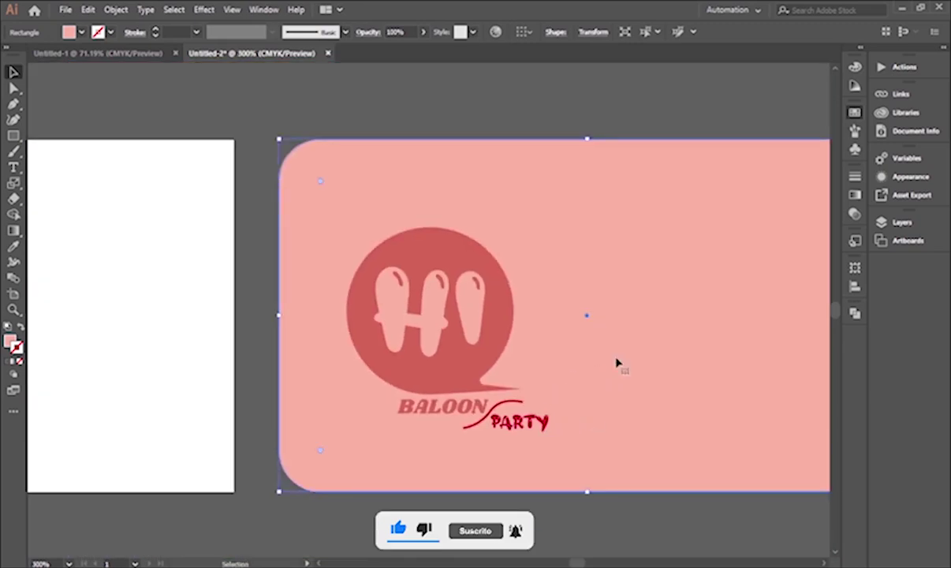
left_click(520, 422)
left_click_drag(533, 403, 444, 377)
left_click(476, 63)
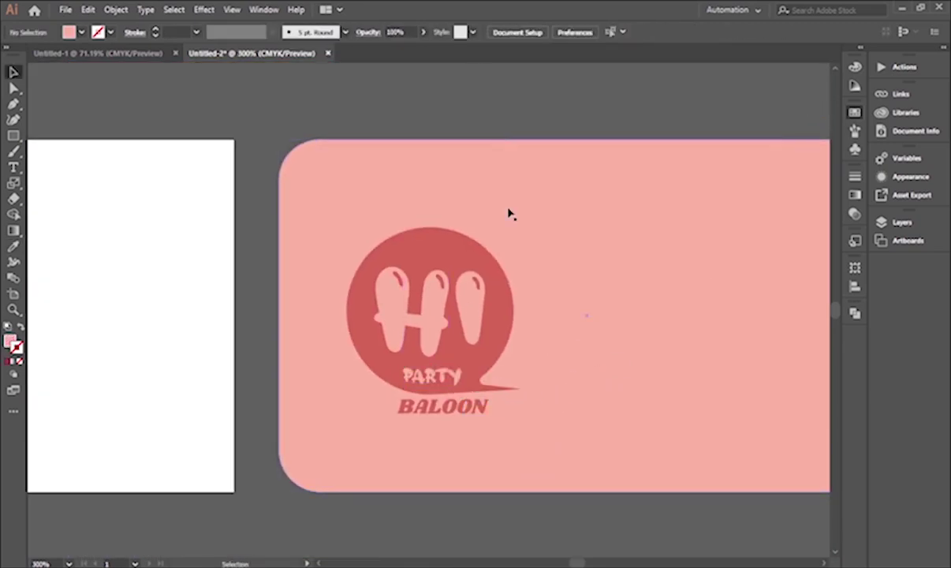
Enlarge BALOON and place a copy of it at the card's upper right
scroll(509, 212, "right", 1)
left_click(394, 398)
left_click_drag(441, 410, 470, 431)
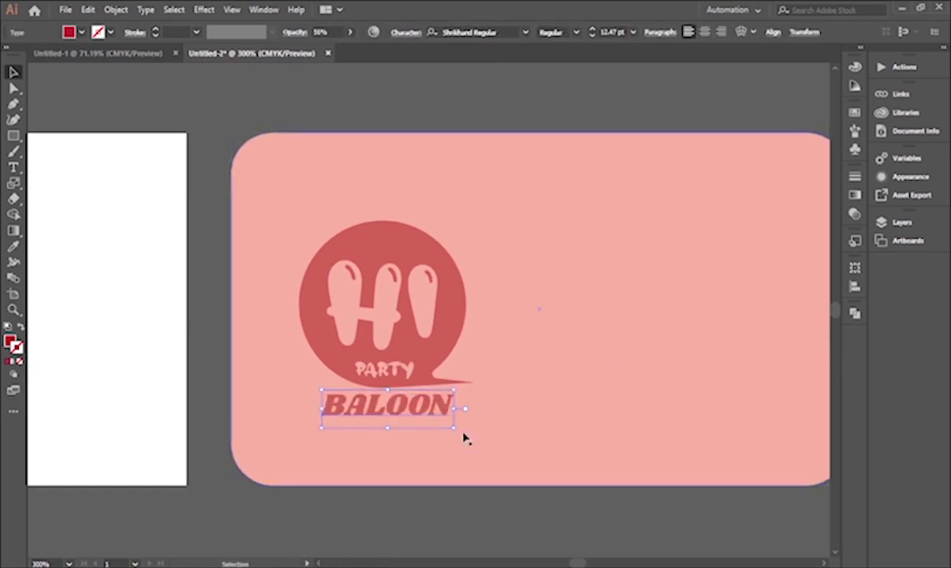
scroll(519, 405, "right", 2)
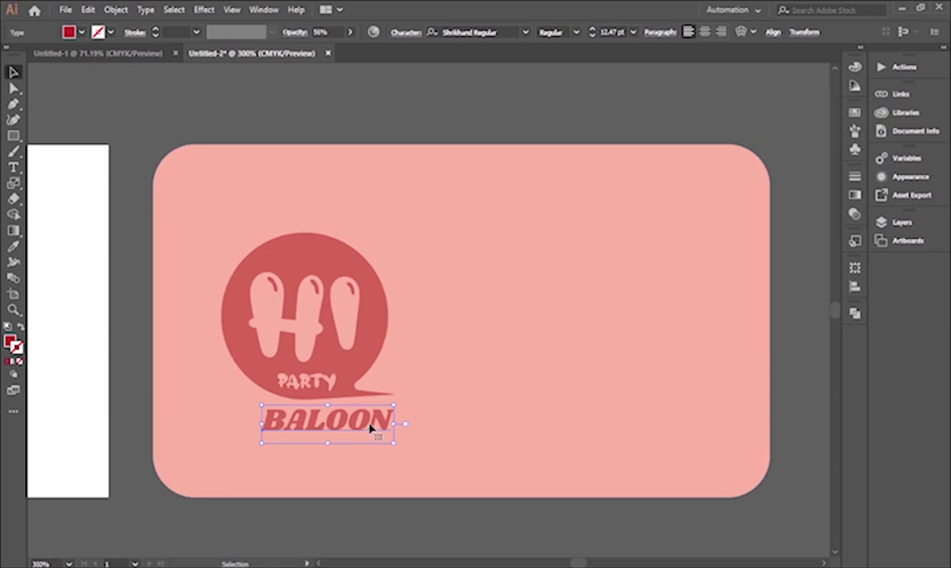
key("Left")
key("Left")
key("Left")
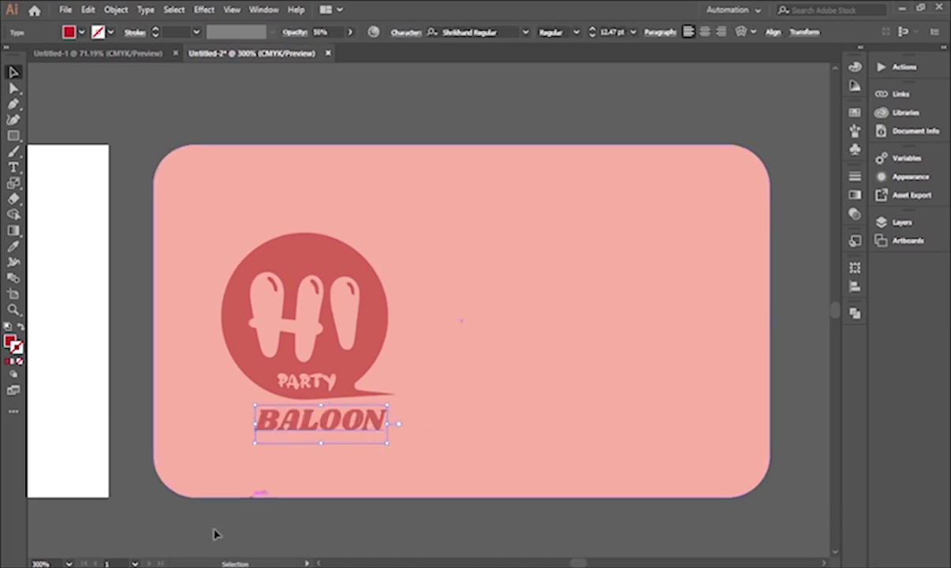
left_click_drag(339, 430, 640, 247)
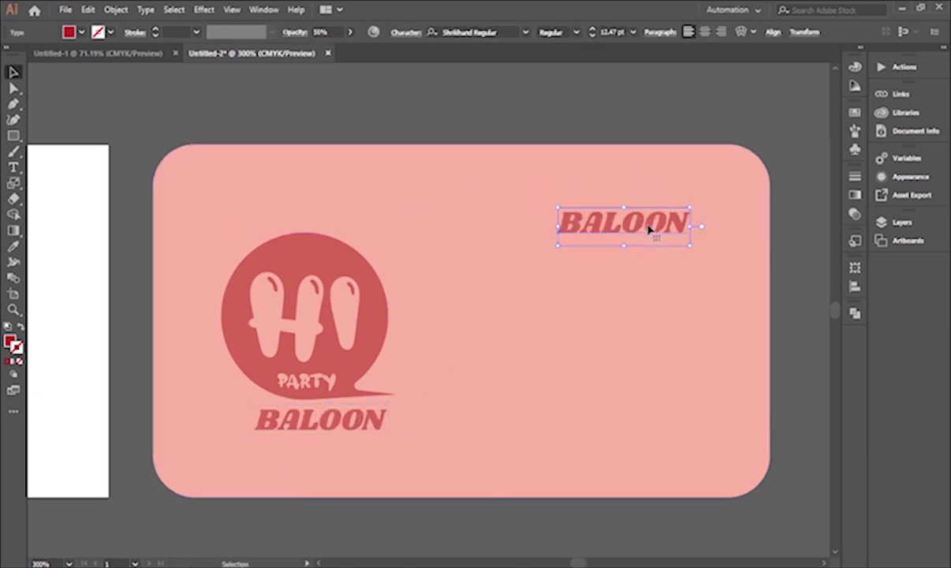
Replace the upper-right copy's text with the cardholder's name and nudge it lower-left
double_click(648, 229)
type("Ms.JAS")
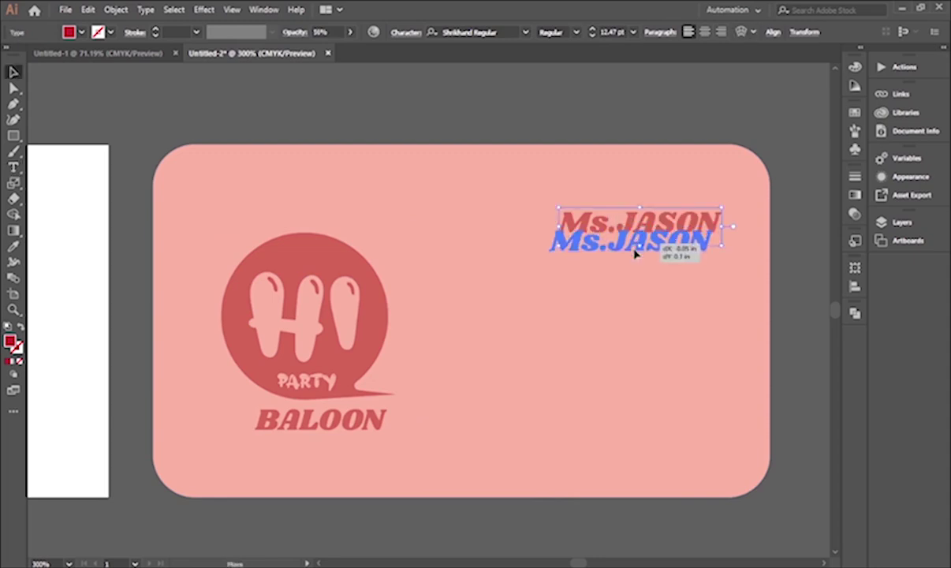
left_click_drag(634, 252, 615, 261)
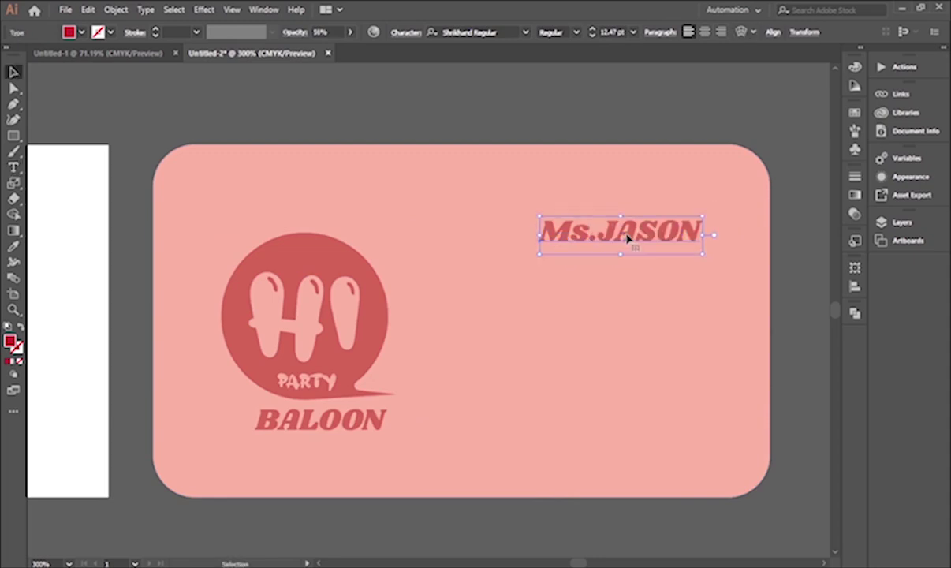
left_click(618, 320)
Add placeholder Lorem ipsum text set in Doppio One and resize it
key("t")
left_click_drag(709, 304, 546, 283)
left_click(473, 32)
type("Myriad Pro")
key("Return")
left_click(481, 31)
type("Doppio One")
key("Return")
mouse_move(673, 314)
left_mouse_down()
mouse_move(646, 297)
mouse_move(611, 303)
left_mouse_up()
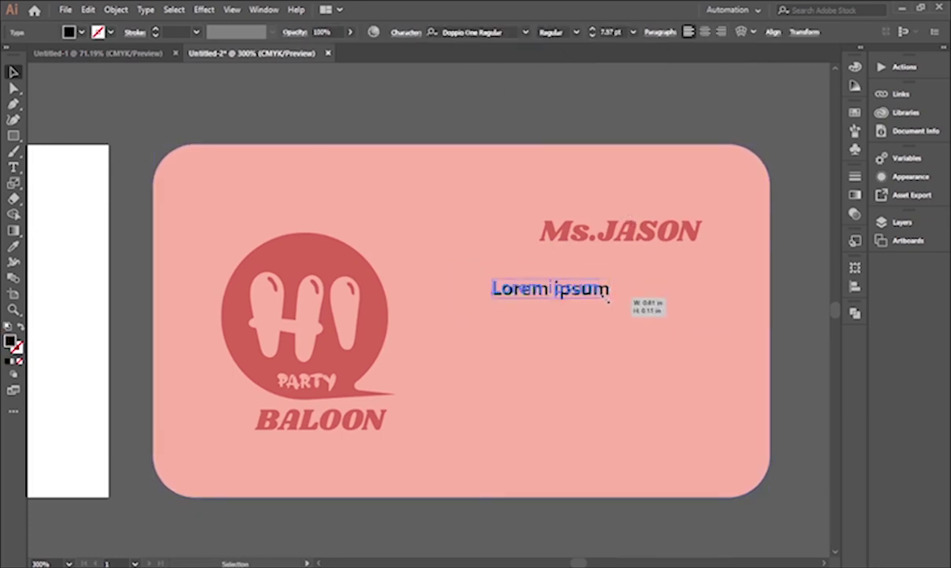
Duplicate the words to read 'Lorem ipsum Lorem ipsum' and move the line under the name
double_click(595, 284)
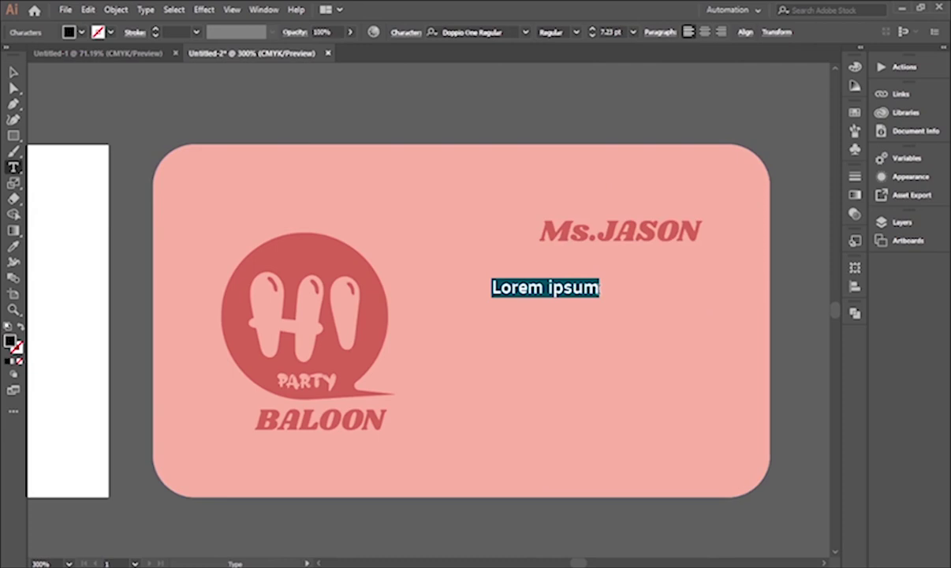
key("ctrl+c")
key("Right")
key("ctrl+v")
key("Escape")
scroll(603, 297, "up", 2)
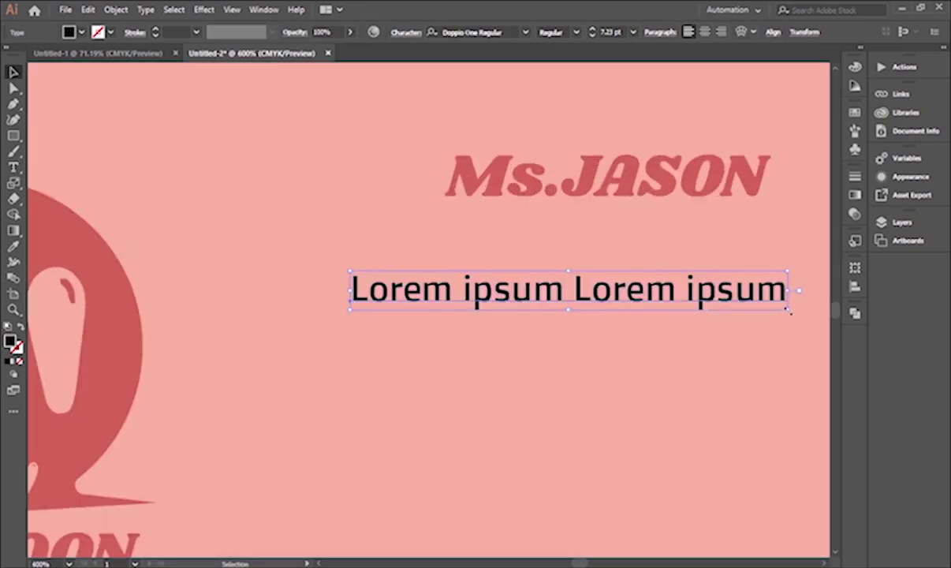
mouse_move(666, 296)
left_mouse_down()
mouse_move(671, 212)
mouse_move(755, 227)
left_mouse_up()
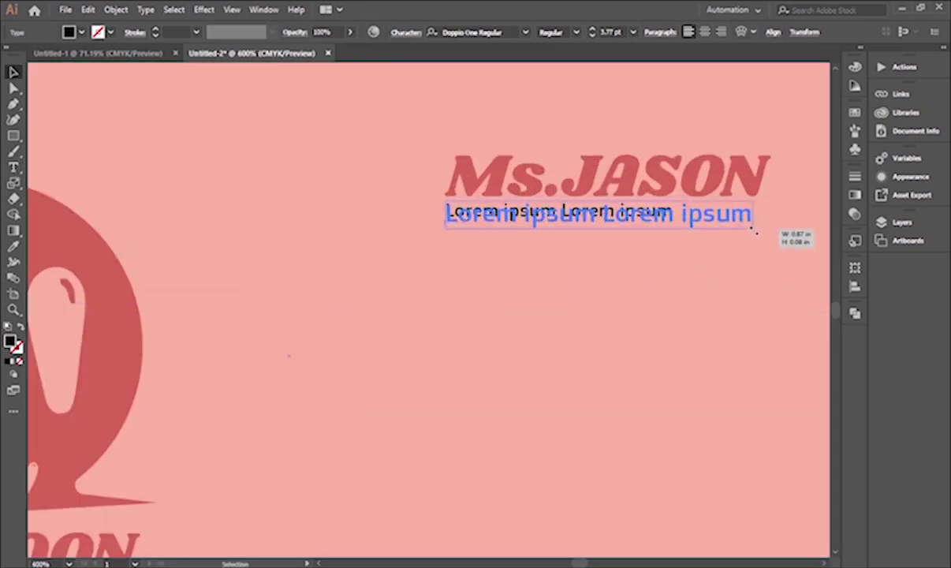
scroll(688, 326, "down", 3)
left_click(688, 326)
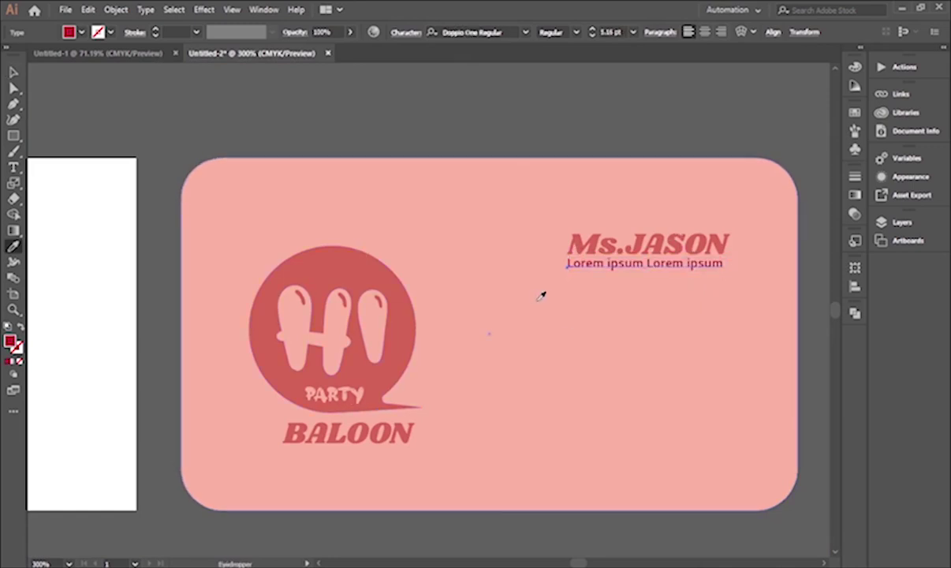
left_click(670, 262)
Duplicate the small circles into a longer row of dots above the card
key("ctrl+shift+a")
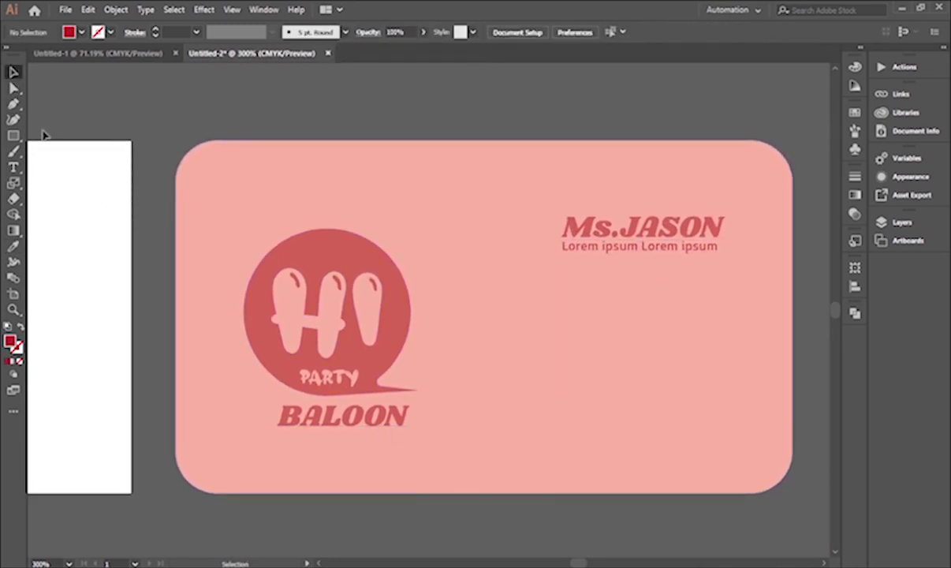
key("v")
left_click_drag(255, 82, 283, 79)
key("ctrl+d")
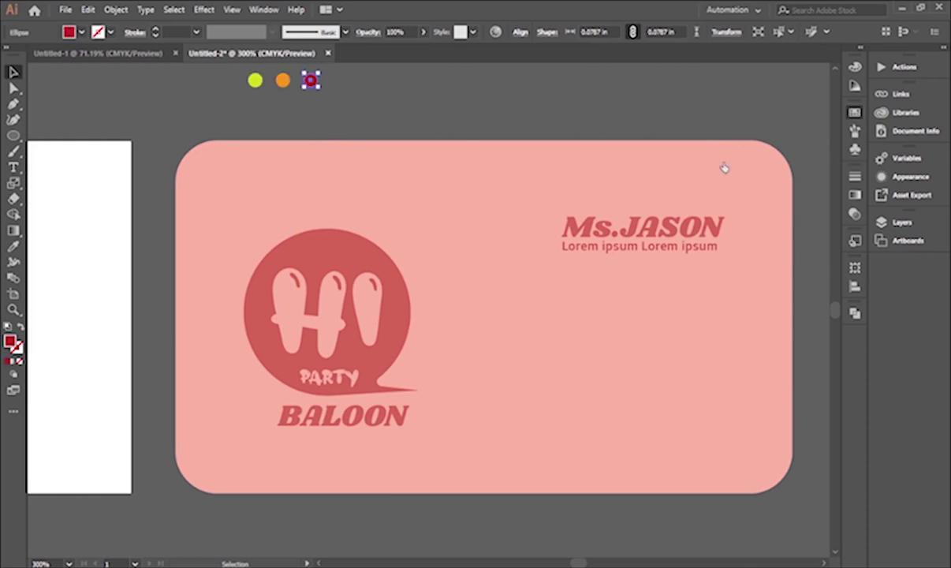
left_click(416, 144)
mouse_move(331, 95)
left_mouse_down()
mouse_move(240, 69)
mouse_move(351, 88)
left_mouse_up()
key("ctrl+d")
key("ctrl+d")
key("ctrl+d")
left_click(712, 121)
Drag yellow, orange and pink dots from the row onto the card, one near the logo
mouse_move(255, 79)
left_mouse_down()
mouse_move(228, 165)
mouse_move(409, 231)
left_mouse_up()
left_click_drag(311, 79, 516, 158)
left_click_drag(400, 80, 384, 219)
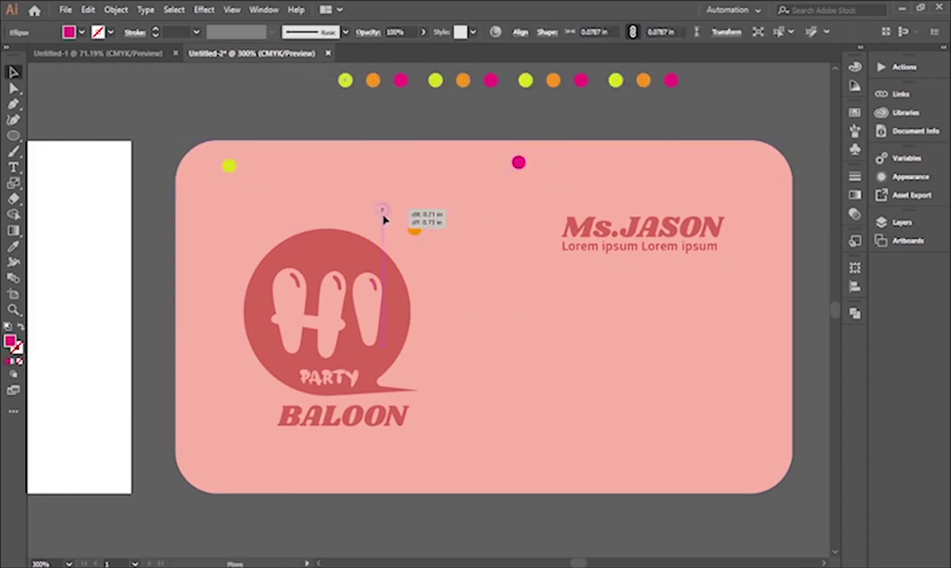
left_click_drag(716, 457, 715, 454)
left_click_drag(374, 81, 751, 190)
left_click_drag(403, 82, 514, 280)
left_click_drag(437, 82, 672, 333)
mouse_move(463, 81)
left_mouse_down()
mouse_move(523, 412)
mouse_move(326, 462)
left_mouse_up()
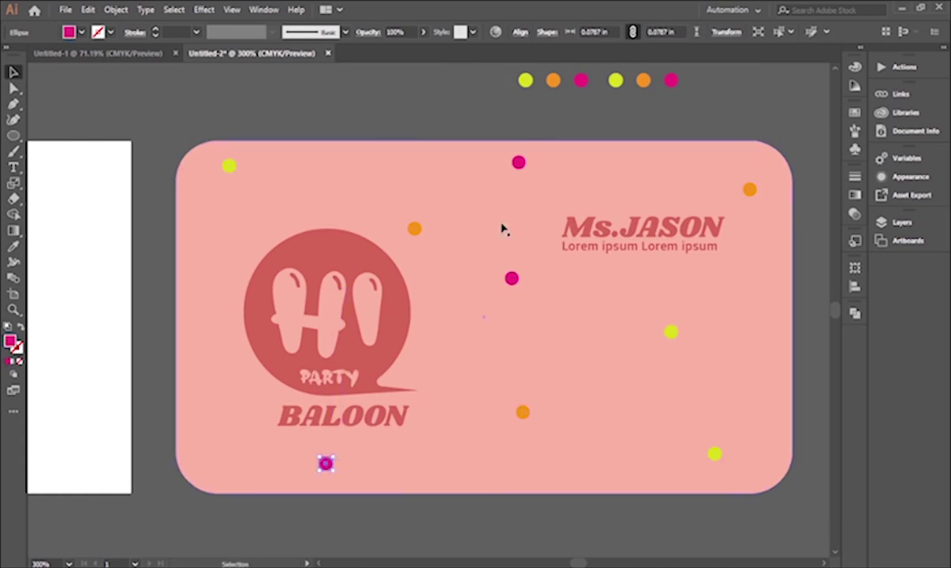
Scatter more yellow, orange and pink dots onto the card's lower left and right side
left_click(525, 82)
left_click_drag(683, 337, 461, 357)
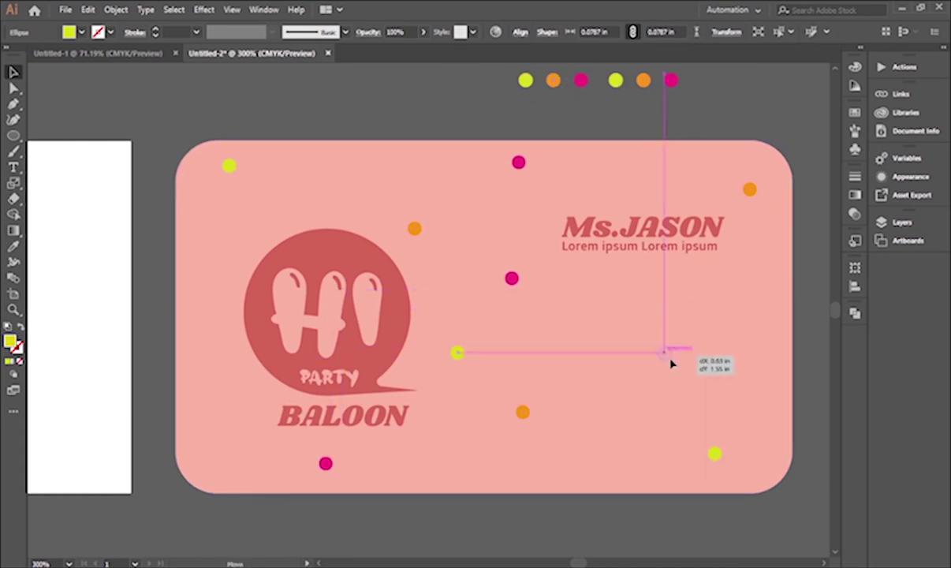
left_click_drag(553, 81, 223, 417)
left_click_drag(615, 81, 719, 295)
left_click_drag(667, 82, 633, 363)
left_click(433, 98)
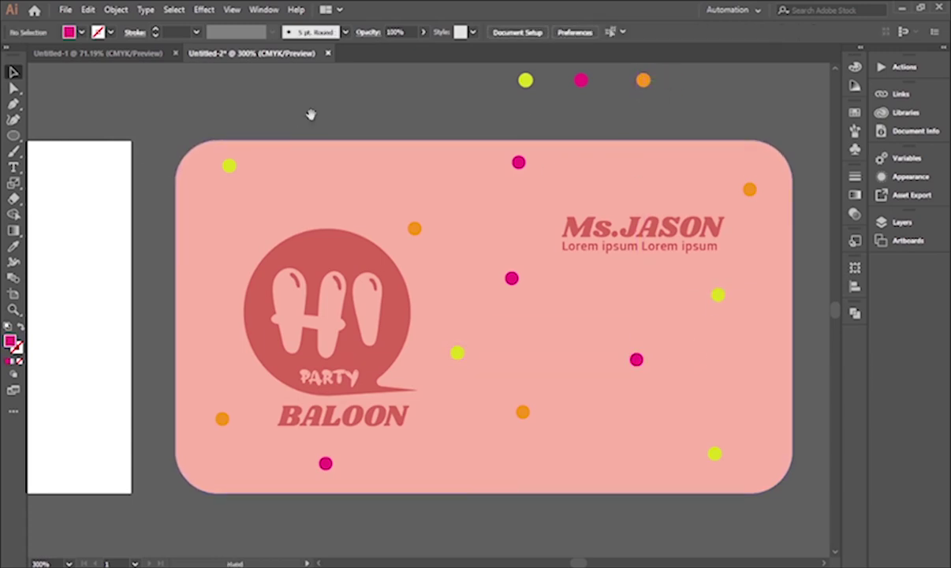
key("ctrl+plus")
key("ctrl+plus")
Draw a wavy curved streamer path with the Pen tool above the card
left_click(13, 103)
left_click(375, 142)
left_click_drag(317, 196, 325, 232)
key("ctrl+plus")
key("ctrl+plus")
mouse_move(242, 286)
left_mouse_down()
mouse_move(181, 284)
mouse_move(206, 353)
mouse_move(272, 339)
left_mouse_up()
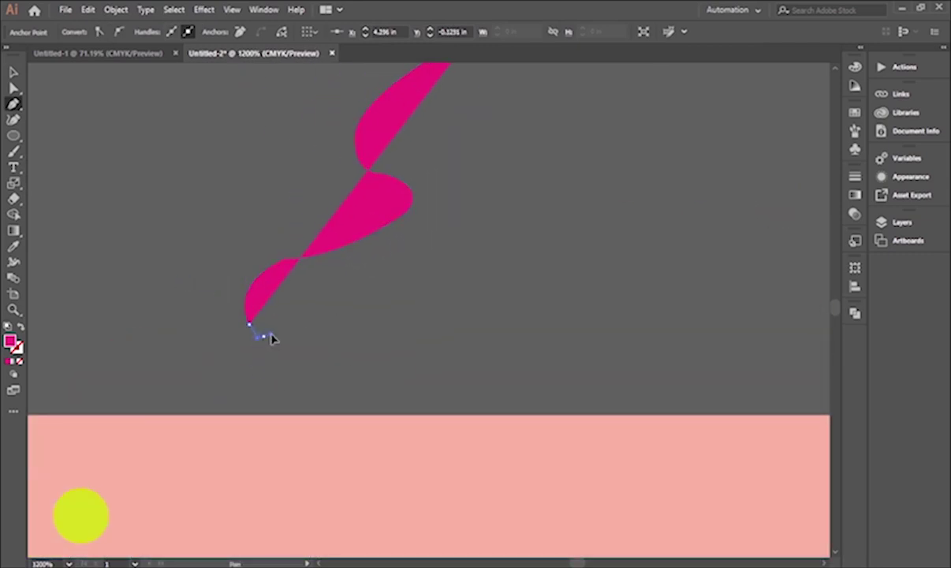
key("ctrl+plus")
key("ctrl+plus")
key("ctrl+plus")
left_click(281, 321)
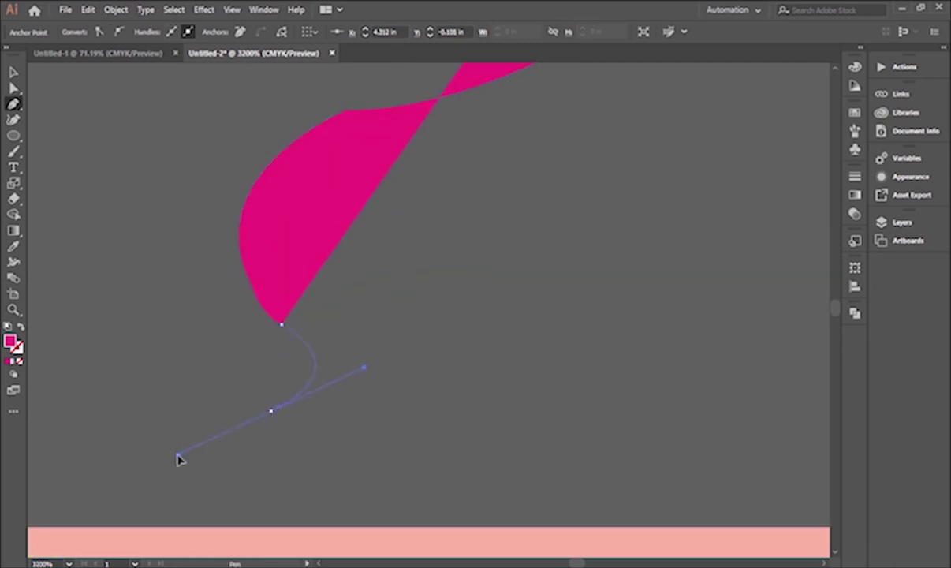
left_click_drag(178, 458, 221, 456)
left_click(215, 454)
left_click(368, 467)
Swap fill and stroke to make it a magenta line, and round its lower bend
key("z")
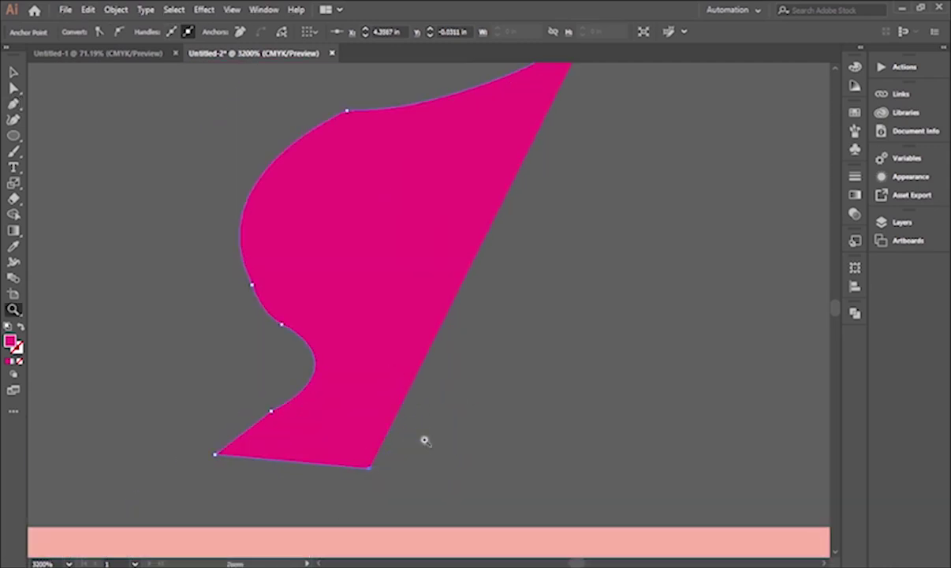
key("v")
key("ctrl+minus")
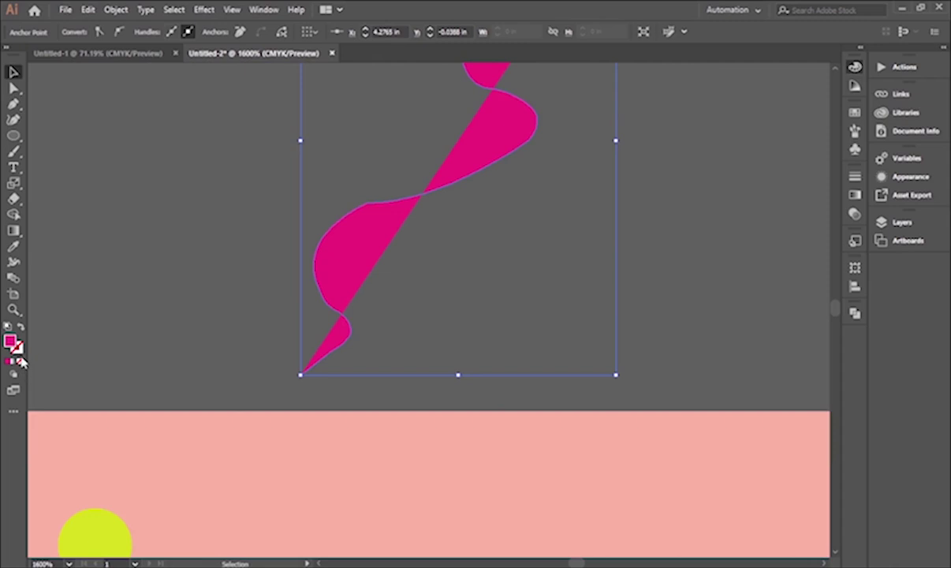
key("shift+x")
key("a")
key("ctrl+plus")
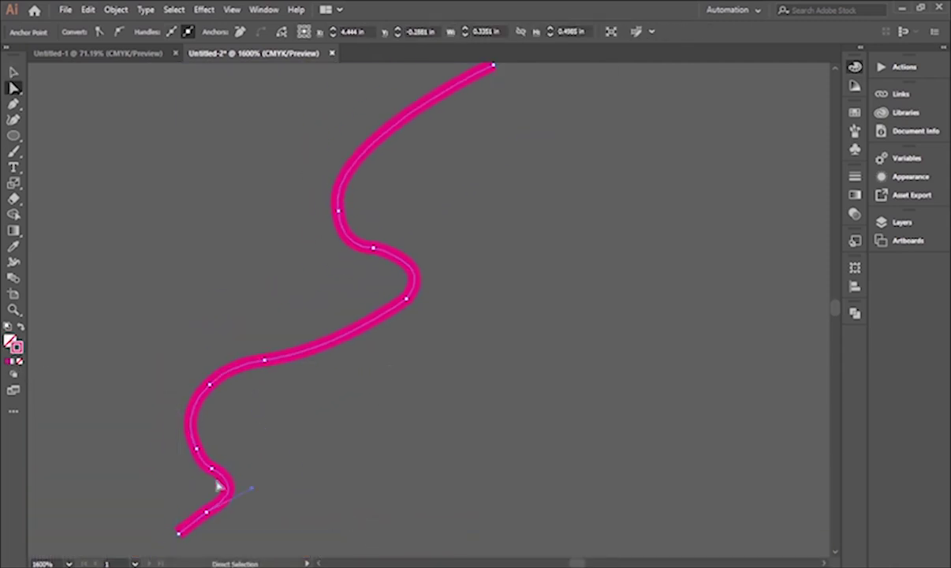
left_click_drag(244, 493, 242, 484)
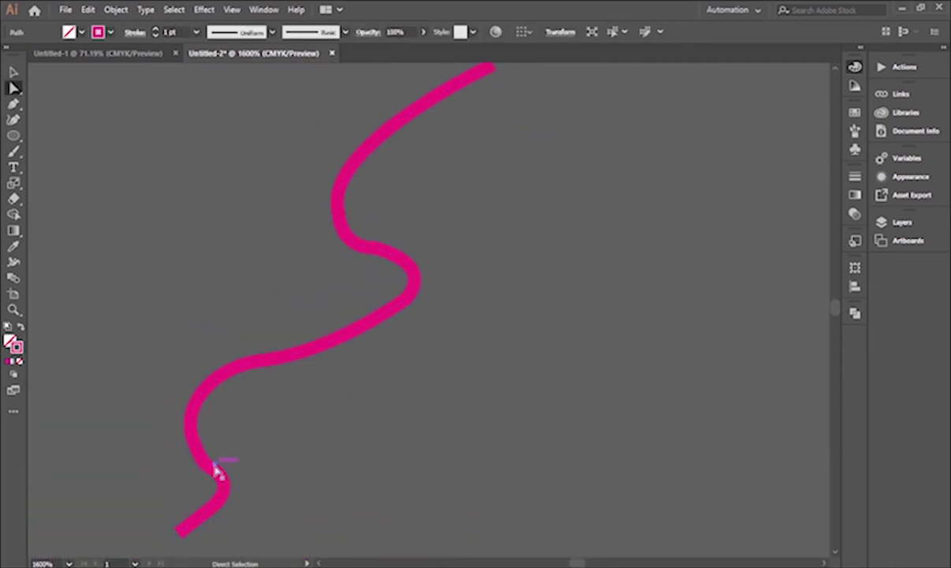
left_click_drag(229, 465, 219, 441)
Reselect the finished squiggle line to check its anchor points
left_click(467, 287)
left_click(383, 254)
left_click(471, 261)
scroll(471, 261, "down", 2)
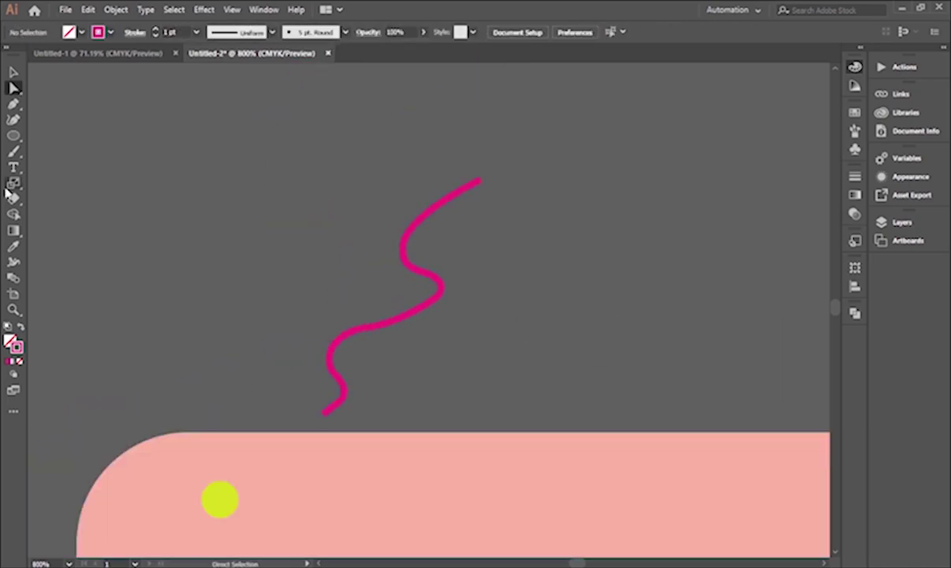
left_click(429, 268)
scroll(409, 325, "right", 3)
Thicken the squiggle's stroke and duplicate it twice to the right
key("v")
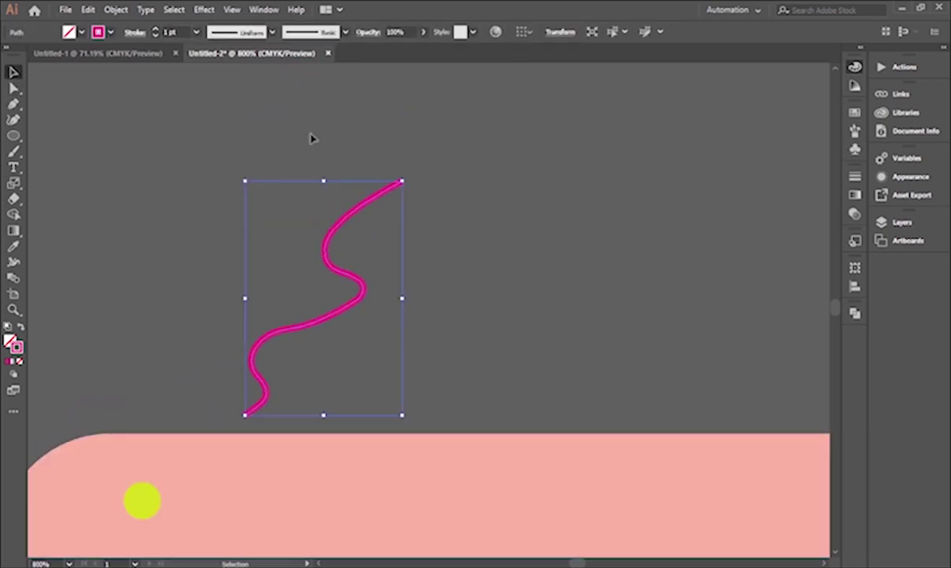
left_click(155, 28)
left_click(513, 341)
scroll(373, 215, "down", 3)
mouse_move(347, 209)
left_mouse_down()
mouse_move(380, 209)
mouse_move(385, 222)
left_mouse_up()
key("ctrl+d")
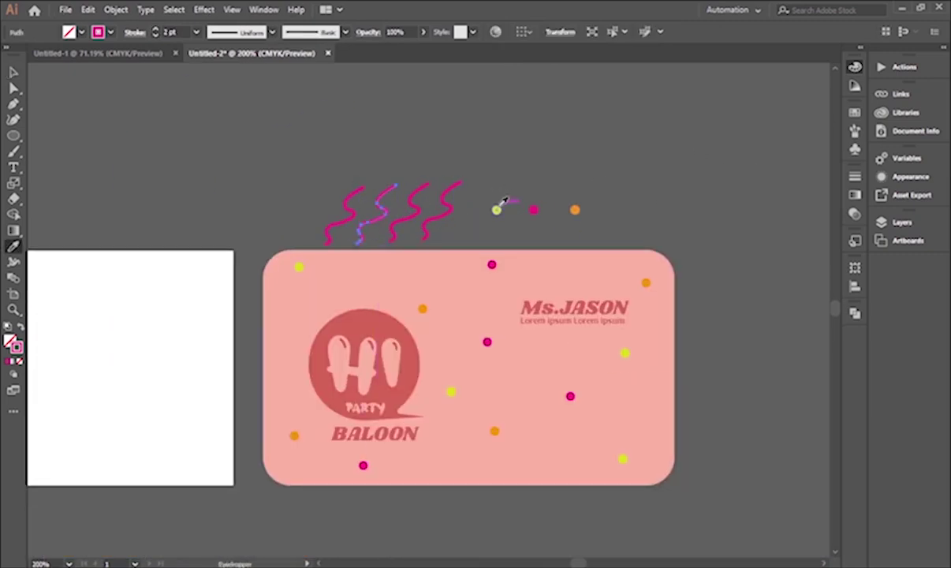
Recolour the squiggle copies yellow, pink and orange by sampling the dots' colours
left_click(497, 209)
left_click(418, 212, "ctrl")
left_click(532, 209)
left_click(575, 210)
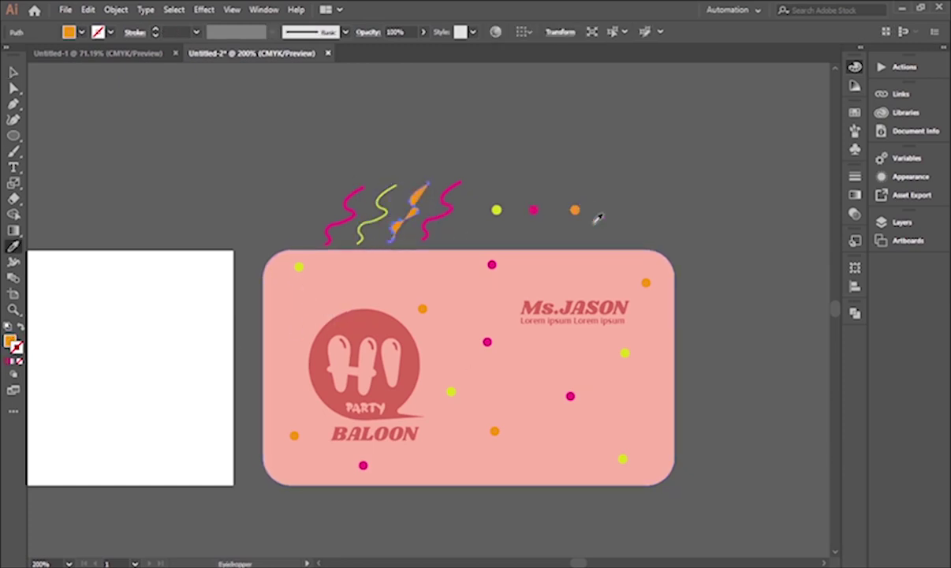
left_click(422, 308)
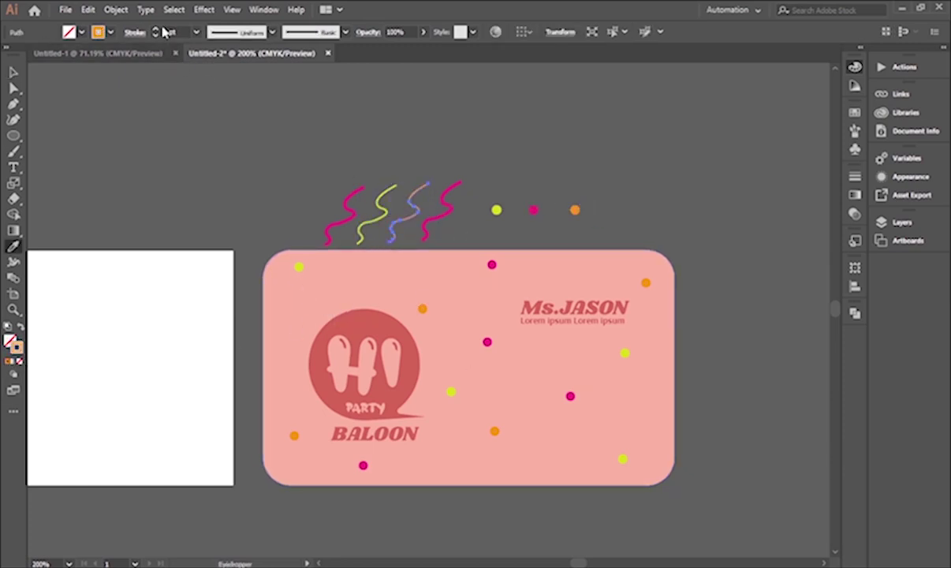
left_click(382, 209, "ctrl")
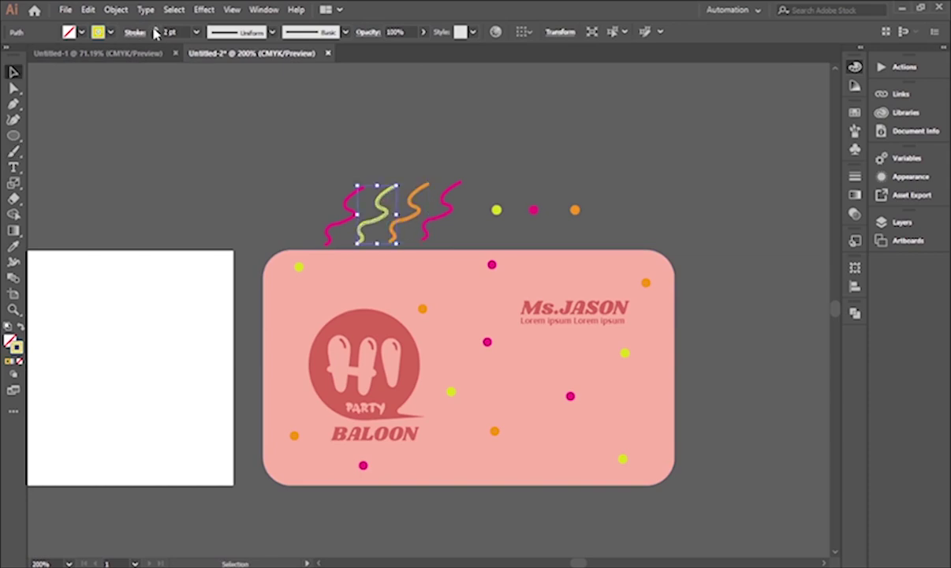
left_click(426, 193)
left_click(451, 221)
Delete an anchor point from the magenta squiggle to simplify its shape
scroll(451, 219, "up", 2)
scroll(450, 215, "up", 3)
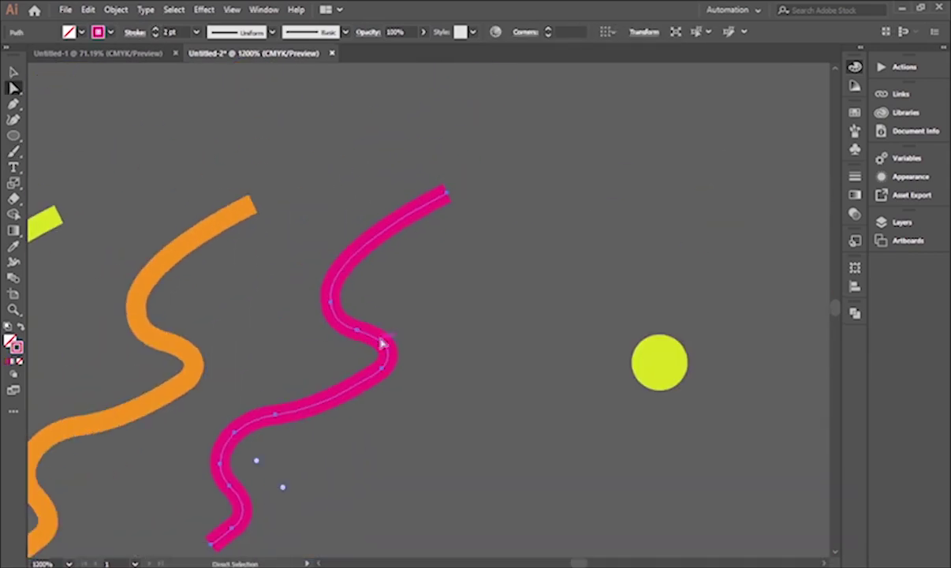
key("p")
left_click(331, 302)
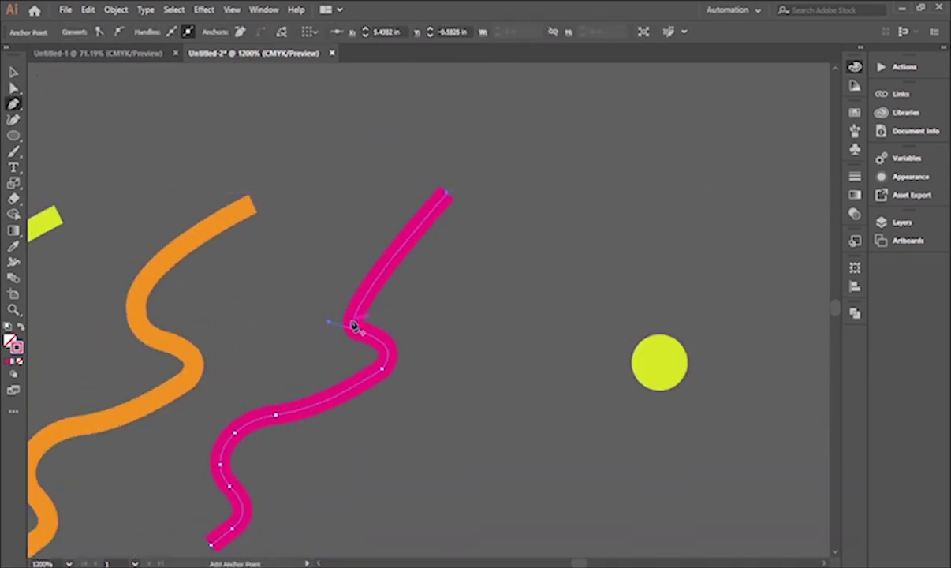
scroll(355, 329, "up", 3)
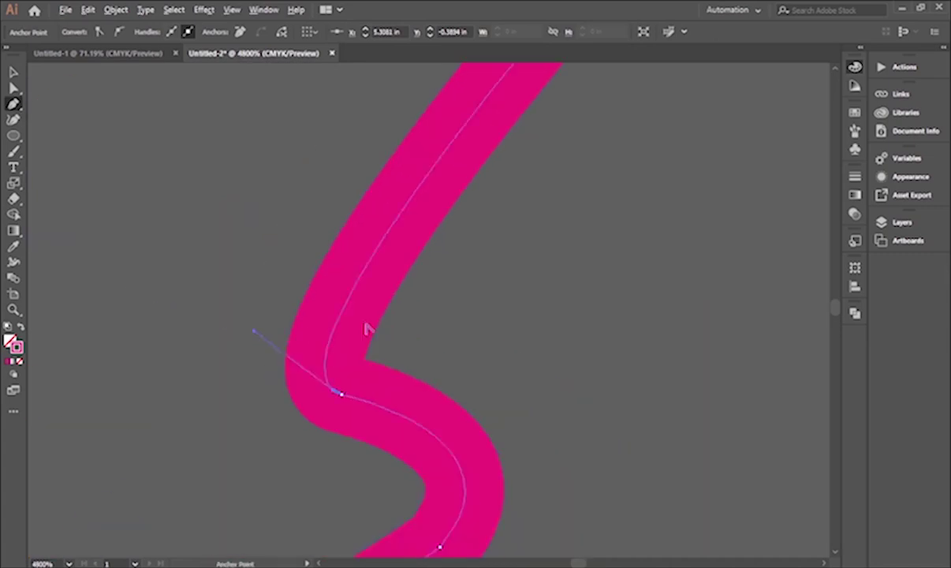
scroll(367, 325, "down", 1)
scroll(542, 152, "down", 3)
key("v")
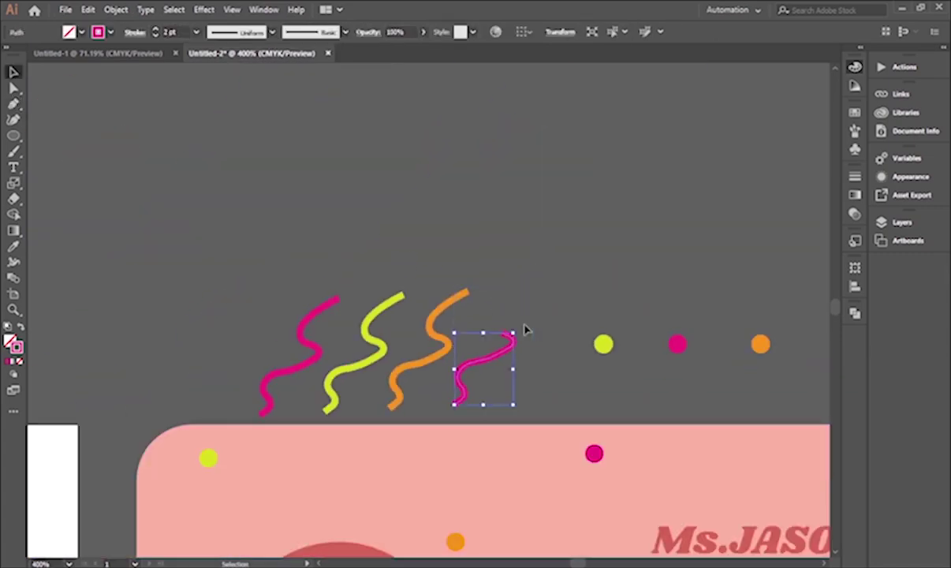
left_click(524, 328)
scroll(477, 176, "down", 2)
mouse_move(476, 176)
left_mouse_down()
mouse_move(339, 248)
mouse_move(294, 153)
mouse_move(450, 138)
left_mouse_up()
left_click(479, 181)
Place pink, tilted orange and yellow squiggles onto the card, adding a rotated pink copy
left_click_drag(314, 138, 632, 441)
mouse_move(490, 126)
left_mouse_down()
mouse_move(490, 312)
mouse_move(522, 312)
mouse_move(483, 418)
mouse_move(484, 460)
left_mouse_up()
left_click(445, 180)
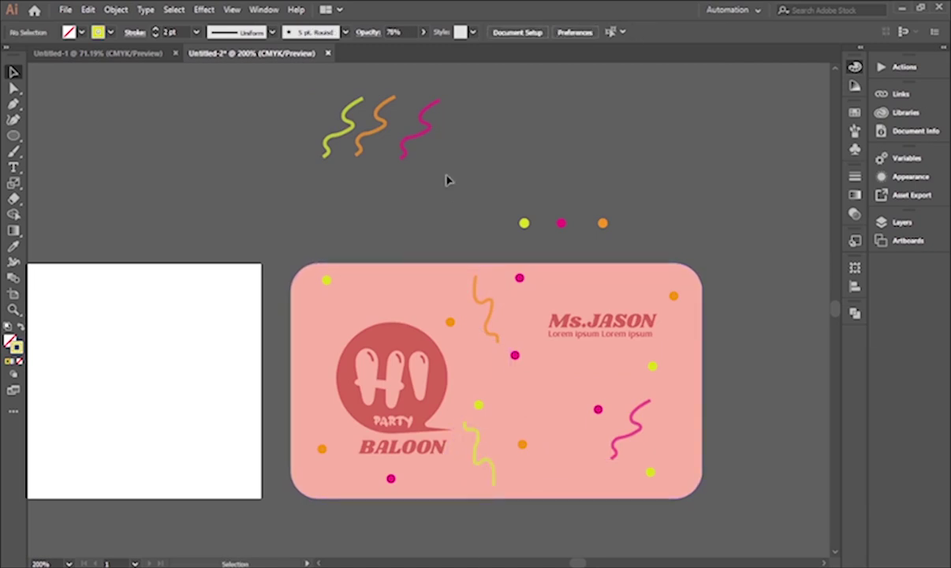
mouse_move(341, 140)
left_mouse_down()
mouse_move(323, 159)
mouse_move(336, 142)
left_mouse_up()
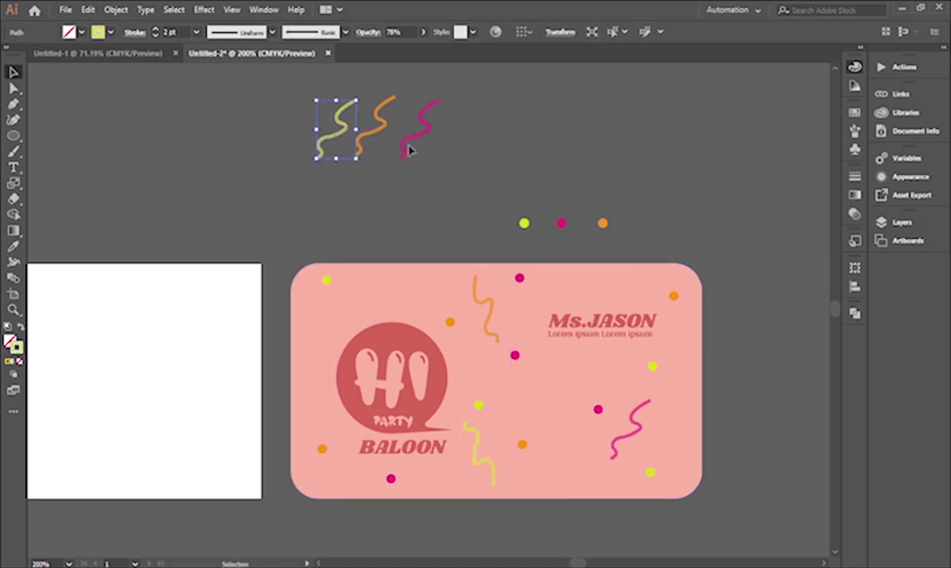
left_click_drag(424, 142, 305, 224)
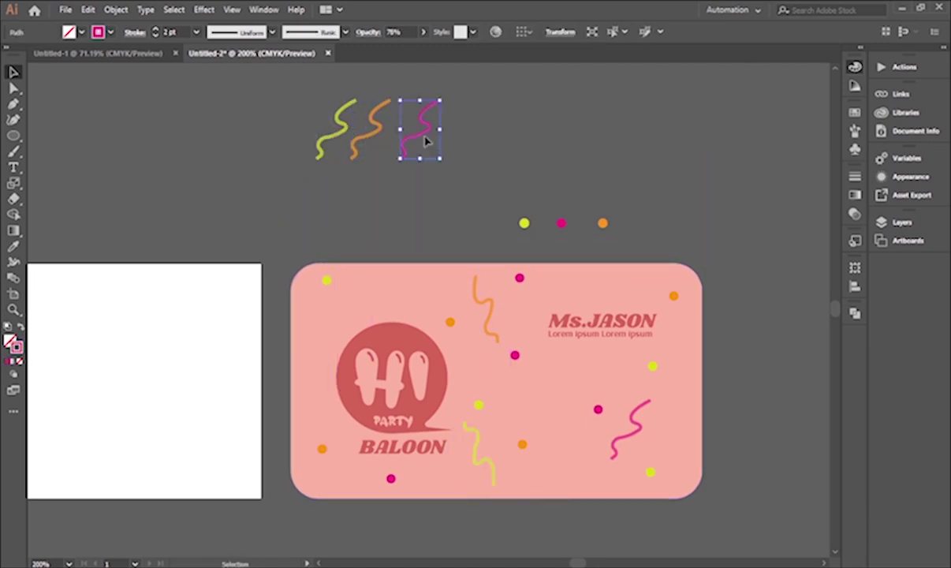
left_click_drag(435, 119, 469, 119)
mouse_move(476, 166)
left_mouse_down()
mouse_move(483, 152)
mouse_move(239, 361)
left_mouse_up()
scroll(373, 324, "right", 3)
left_click(297, 450)
left_click_drag(296, 450, 287, 426)
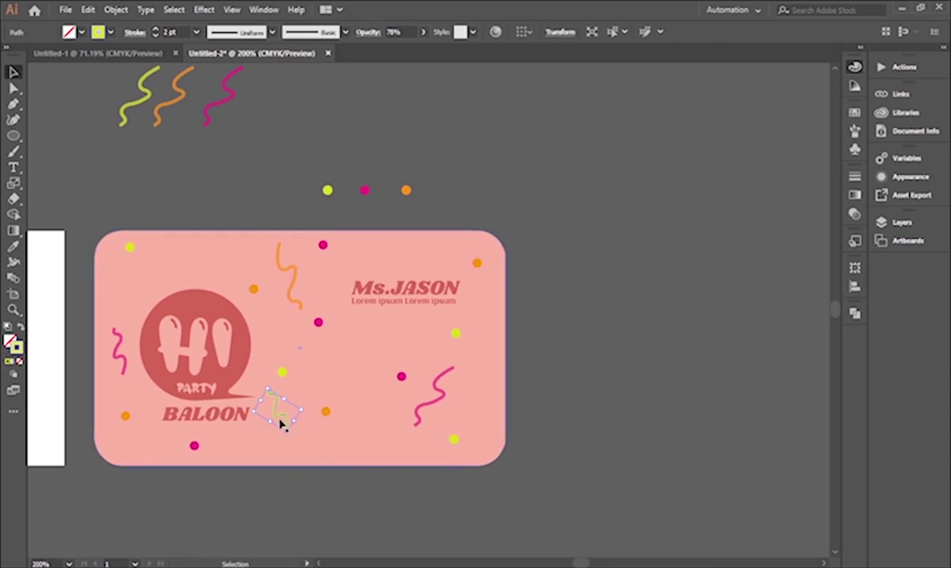
Enlarge the cardholder's name text on the card
left_click(504, 317)
left_click_drag(513, 324, 530, 323)
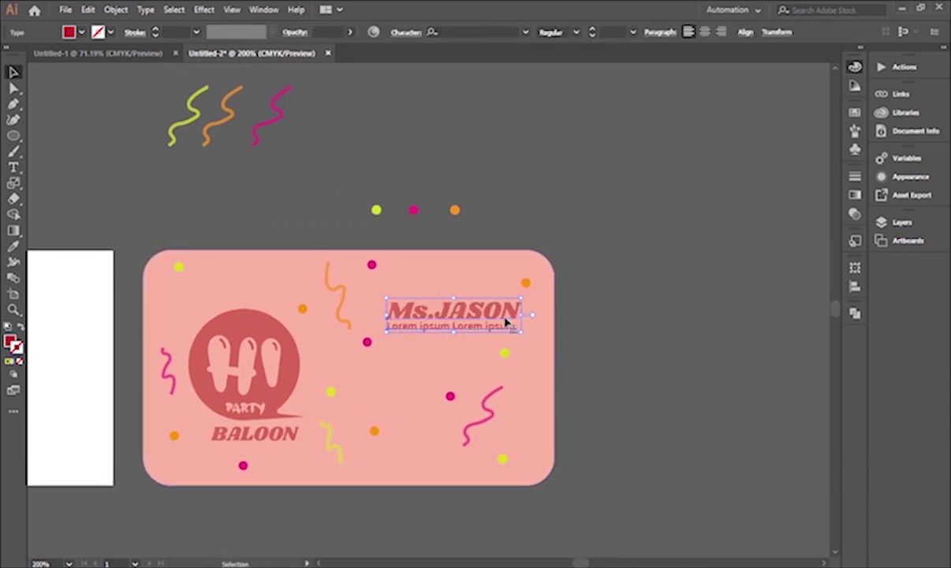
left_click(577, 389)
left_click_drag(577, 389, 635, 358)
mouse_move(536, 284)
left_mouse_down()
mouse_move(541, 331)
mouse_move(544, 290)
left_mouse_up()
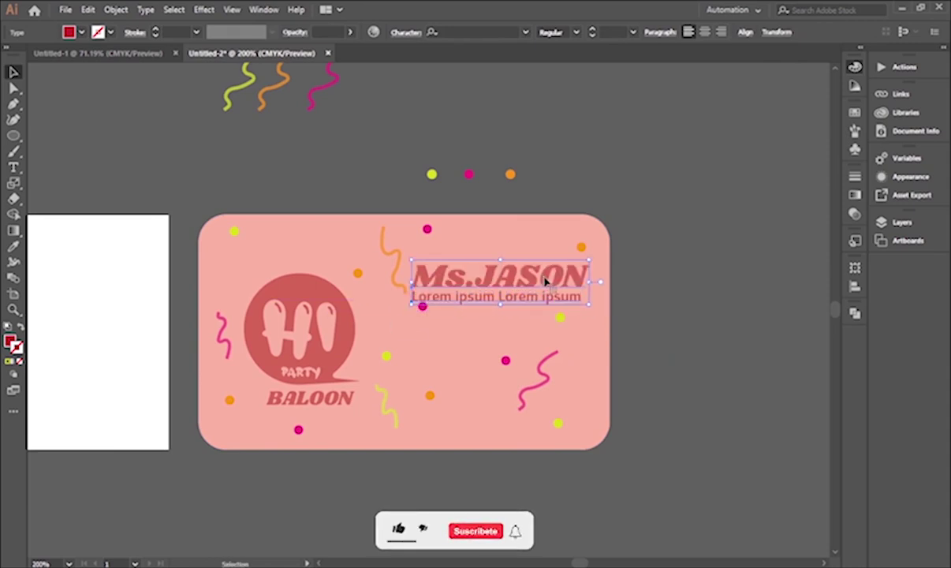
left_click(711, 382)
Draw a square to the right of the card and remove its fill
left_click_drag(216, 256, 66, 226)
left_click(14, 136)
left_click_drag(555, 258, 696, 398)
left_click(19, 360)
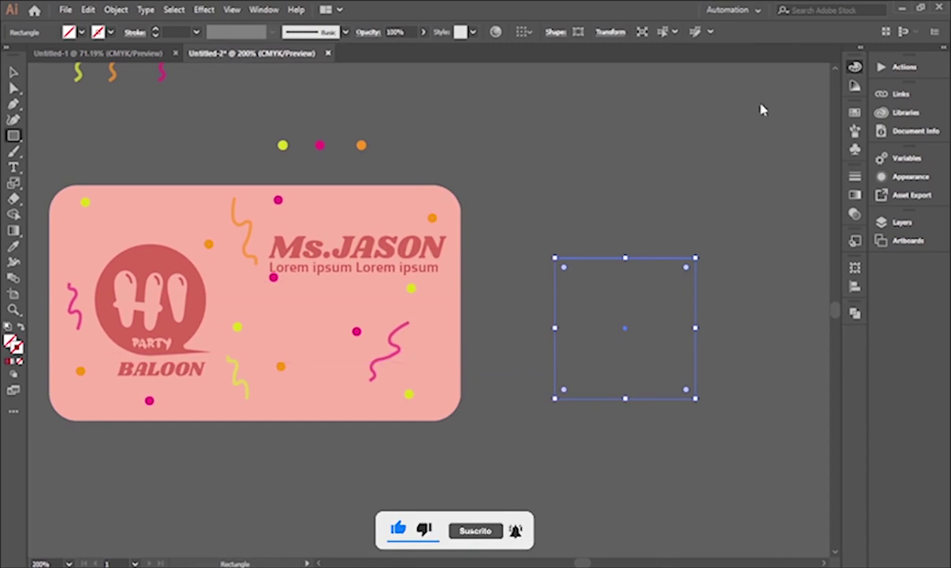
Give the square a white outline and move it up and left beside the card
left_click_drag(717, 245, 633, 286)
key("ctrl+z")
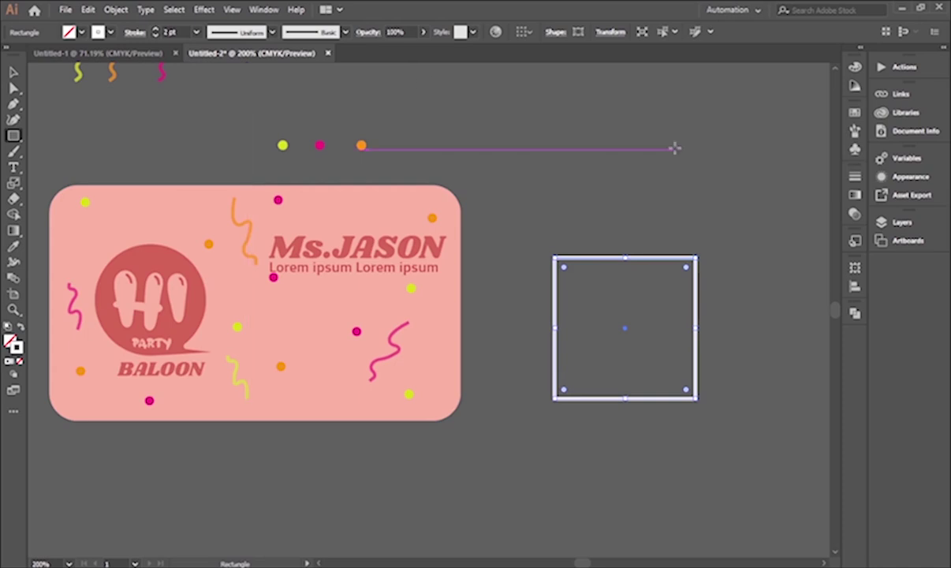
key("v")
scroll(667, 281, "up", 1)
mouse_move(711, 433)
left_mouse_down()
mouse_move(669, 413)
mouse_move(530, 306)
left_mouse_up()
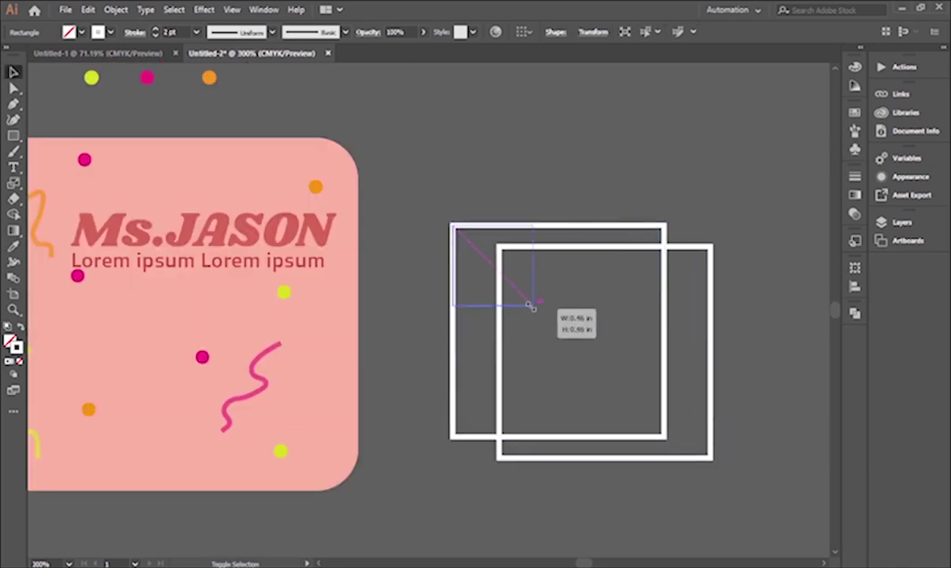
left_click(11, 103)
Draw six short white bars inside the square as the start of a QR pattern
mouse_move(518, 268)
left_mouse_down()
mouse_move(569, 268)
mouse_move(543, 319)
left_mouse_up()
mouse_move(560, 300)
left_mouse_down()
mouse_move(590, 300)
mouse_move(607, 287)
left_mouse_up()
left_click_drag(563, 320, 594, 319)
mouse_move(619, 284)
left_mouse_down()
mouse_move(619, 309)
mouse_move(655, 268)
left_mouse_up()
mouse_move(643, 285)
left_mouse_down()
mouse_move(643, 315)
mouse_move(670, 343)
left_mouse_up()
mouse_move(611, 322)
left_mouse_down()
mouse_move(684, 323)
mouse_move(682, 334)
left_mouse_up()
Undo a stray brush stroke, then pen two angled wall paths in the square's upper area
key("b")
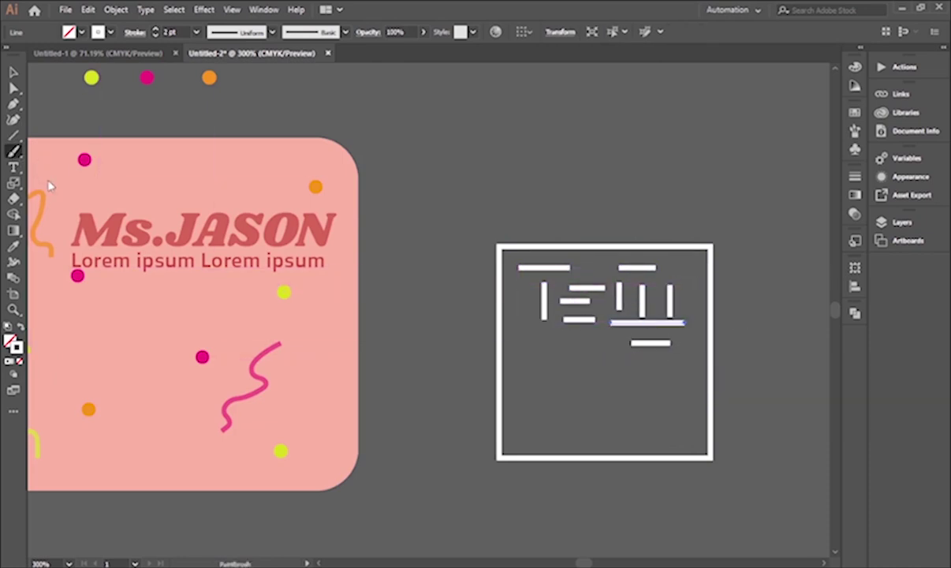
key("ctrl+z")
key("backslash")
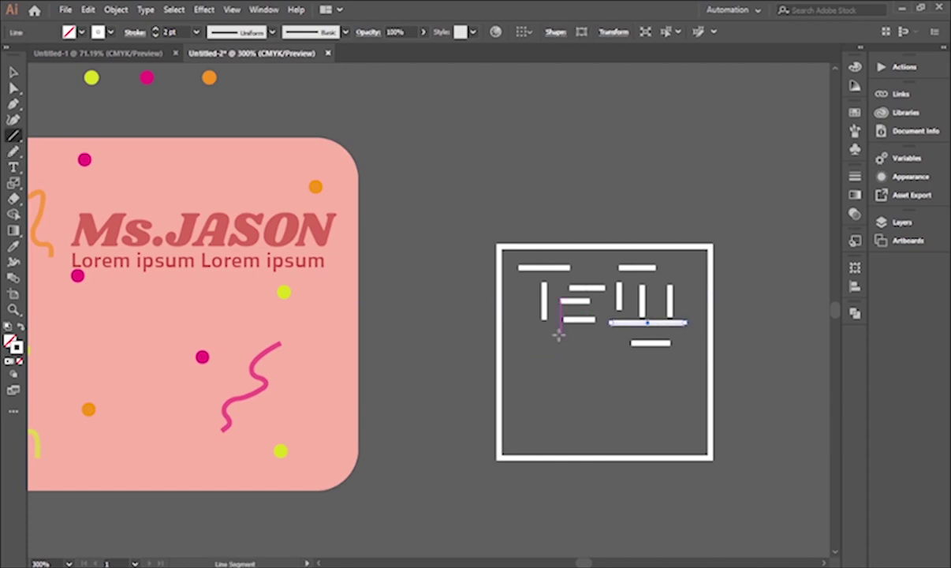
key("p")
left_click(519, 306)
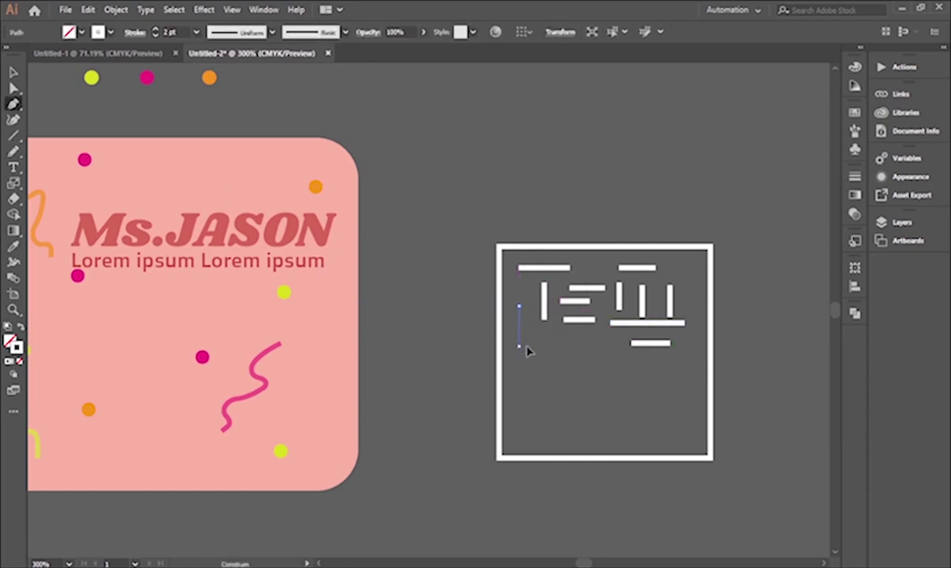
left_click(519, 344)
left_click(565, 345)
left_click(564, 364)
left_click(561, 327)
left_click(587, 327)
left_click(588, 356)
left_click(615, 356)
left_click(615, 337)
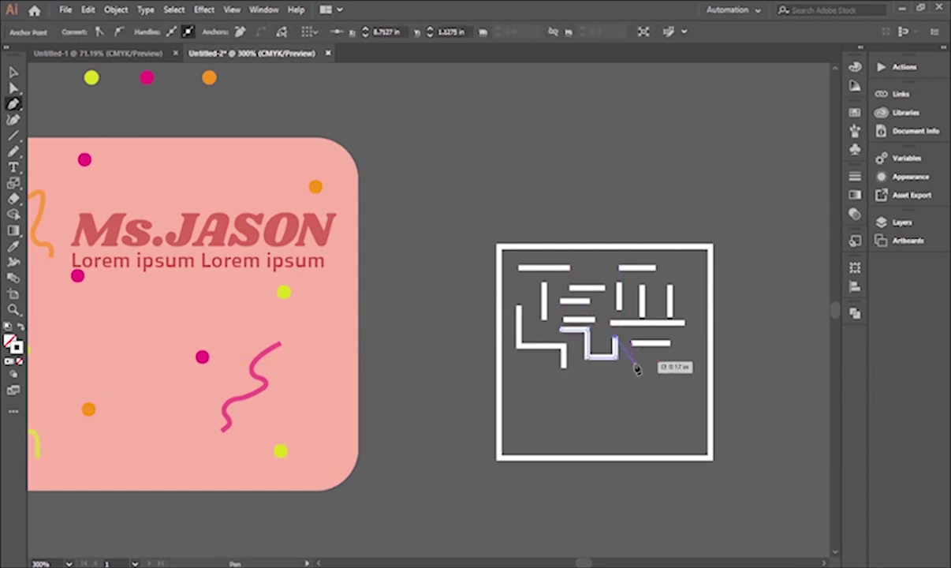
Pen a zig-zag wall in the lower right and a bent wall in the lower left
left_click(687, 353)
left_click(688, 392)
left_click(613, 392)
left_click(613, 422)
left_click(672, 422)
left_click(672, 443)
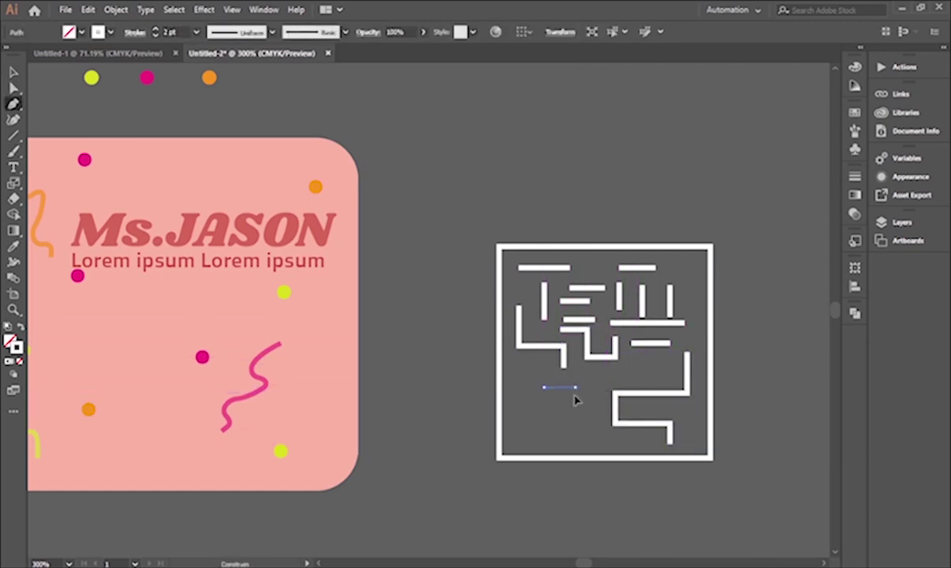
left_click(577, 386)
left_click(577, 429)
left_click(532, 430)
left_click(531, 448)
left_click(595, 448)
key("v")
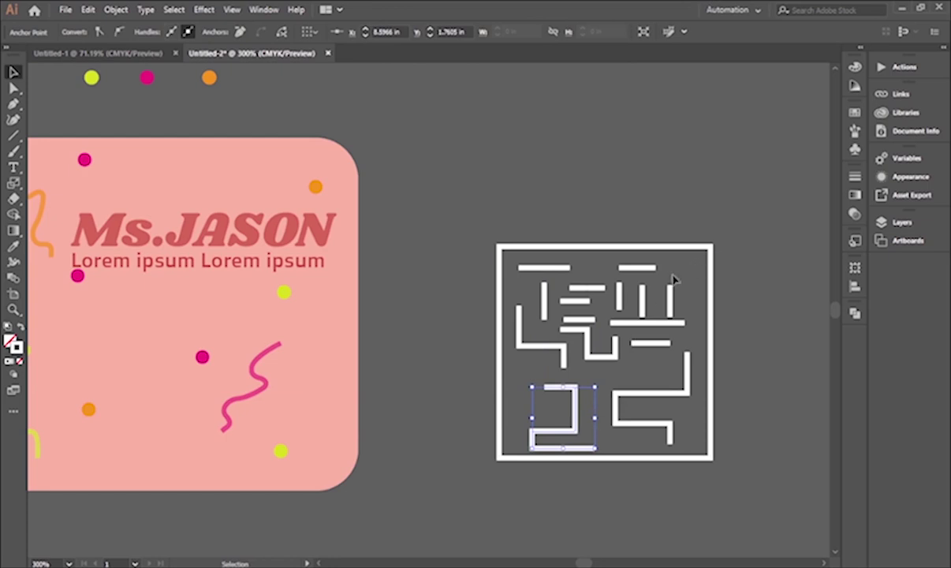
Add a top-right wall, a short hooked top wall, and a bent left-side wall
left_click(672, 259)
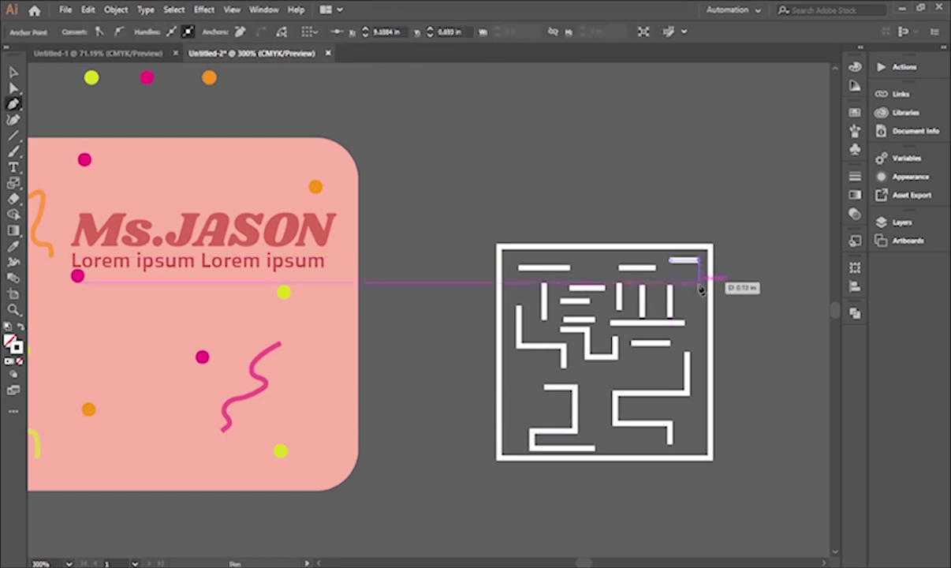
left_click(700, 304)
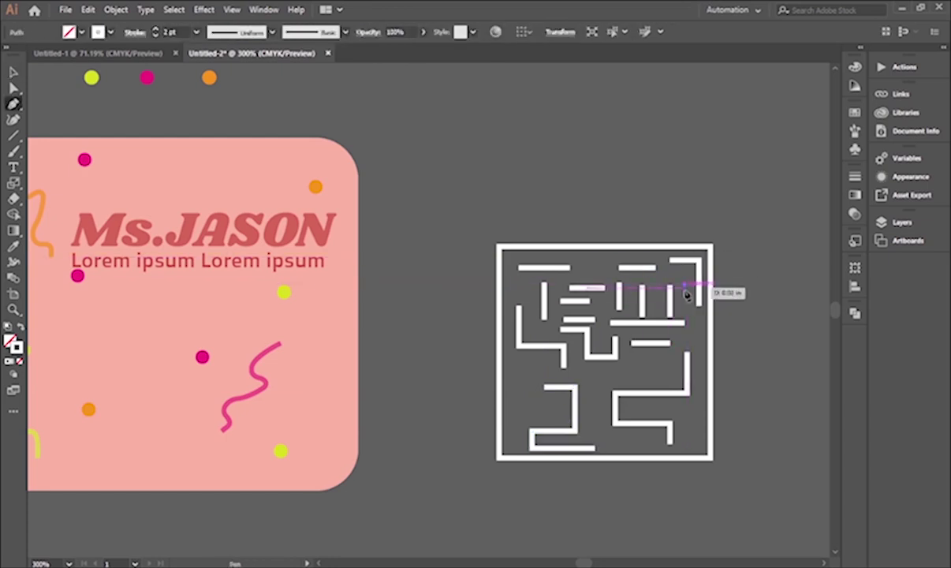
left_click(577, 258, "ctrl")
left_click(597, 276)
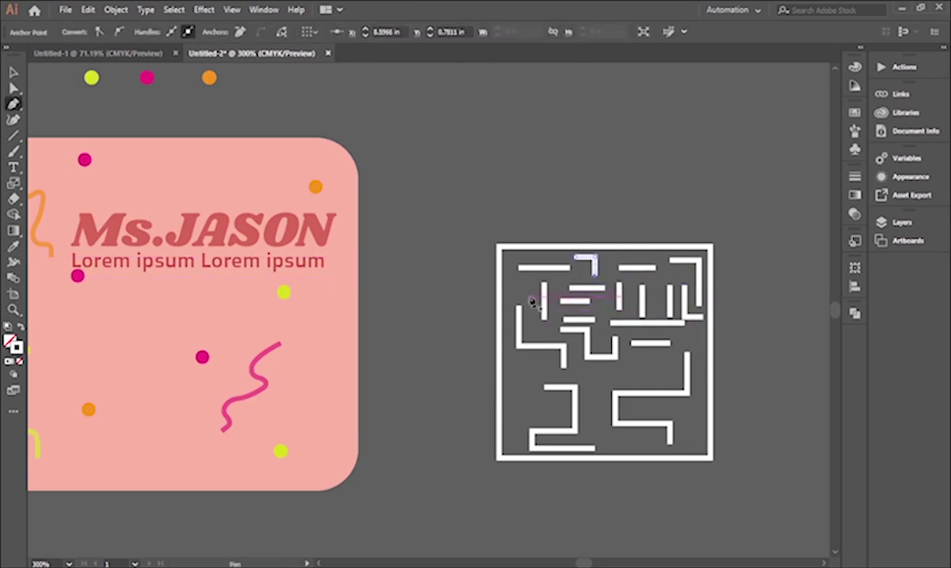
left_click(536, 358)
left_click(536, 402)
left_click(512, 426)
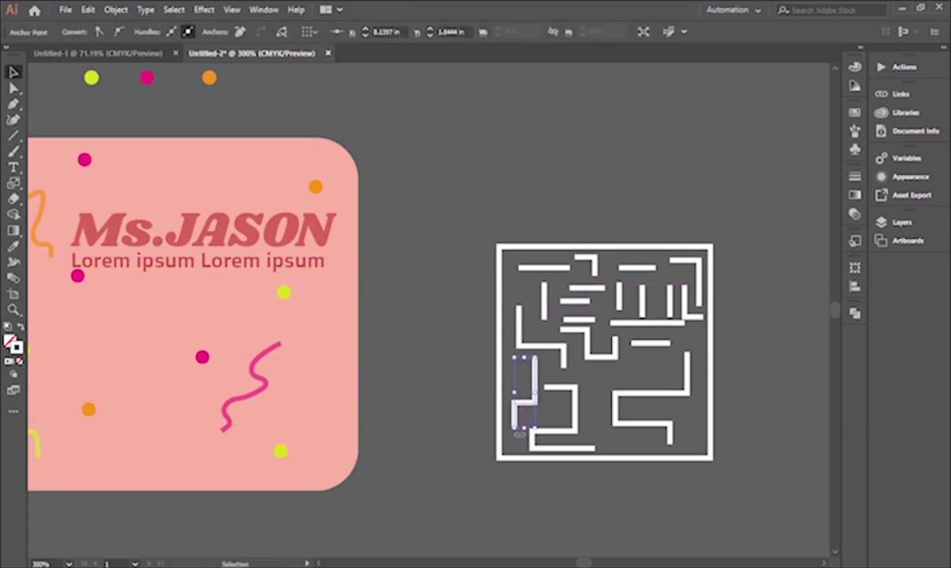
Draw five short straight walls with the Line Segment tool, then select all inner walls
key("l")
left_click_drag(561, 373, 597, 407)
key("ctrl+z")
left_click(14, 150)
left_click(14, 136)
left_click_drag(619, 448, 654, 448)
mouse_move(635, 410)
left_mouse_down()
mouse_move(670, 410)
mouse_move(694, 439)
left_mouse_up()
left_click_drag(583, 376, 674, 371)
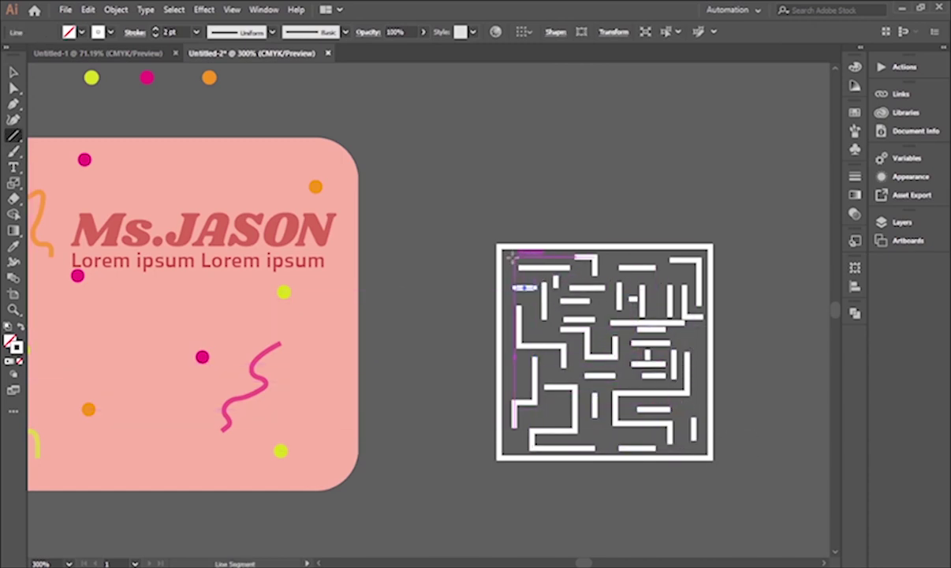
left_click_drag(530, 325, 556, 325)
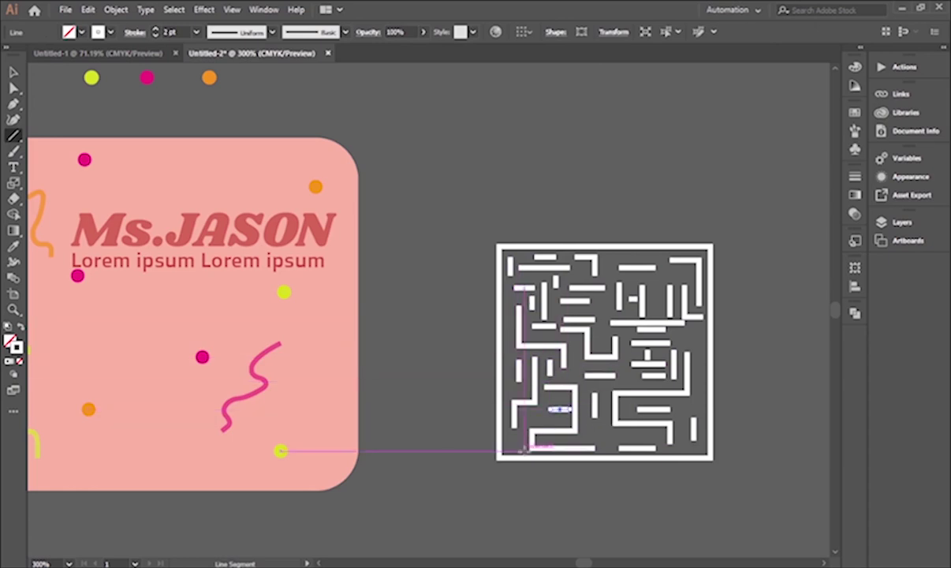
left_click_drag(530, 448, 521, 441)
key("v")
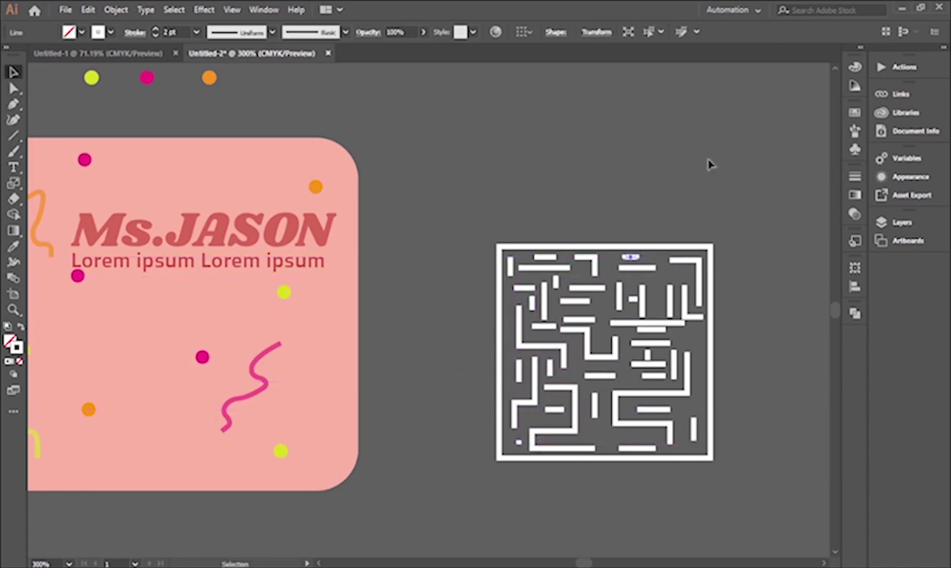
left_click_drag(707, 161, 716, 471)
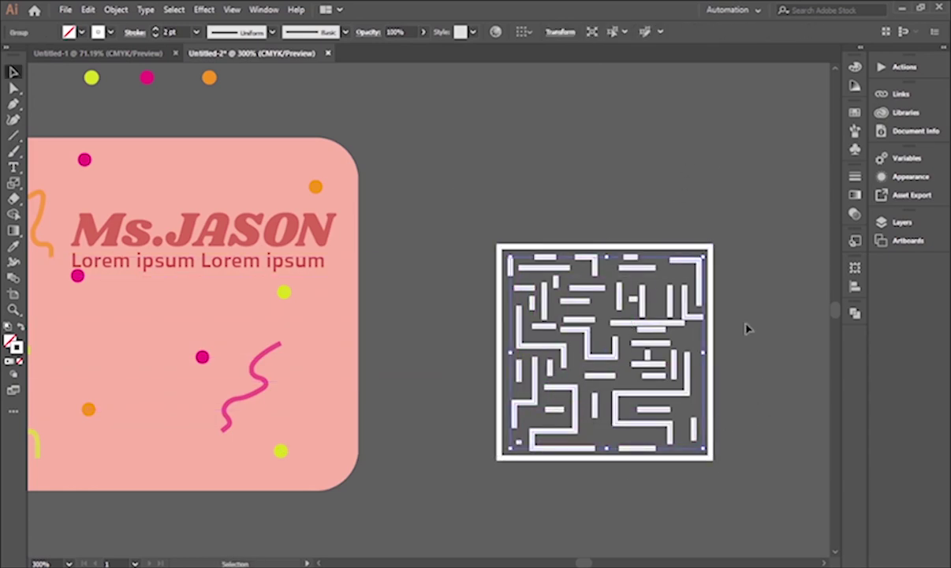
Make the maze walls and square frame red outlines using sampled red and swapped fill/stroke
key("i")
left_click(339, 213)
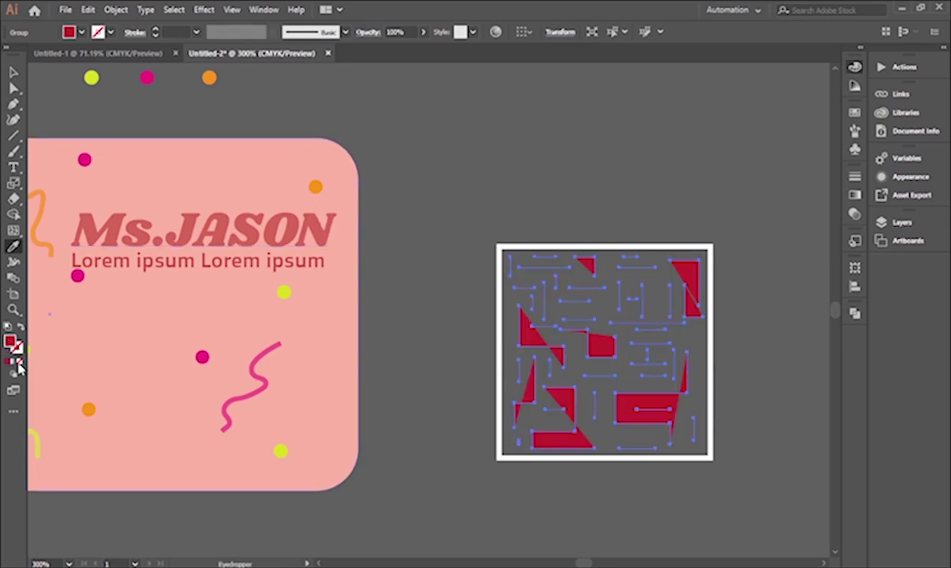
key("shift+x")
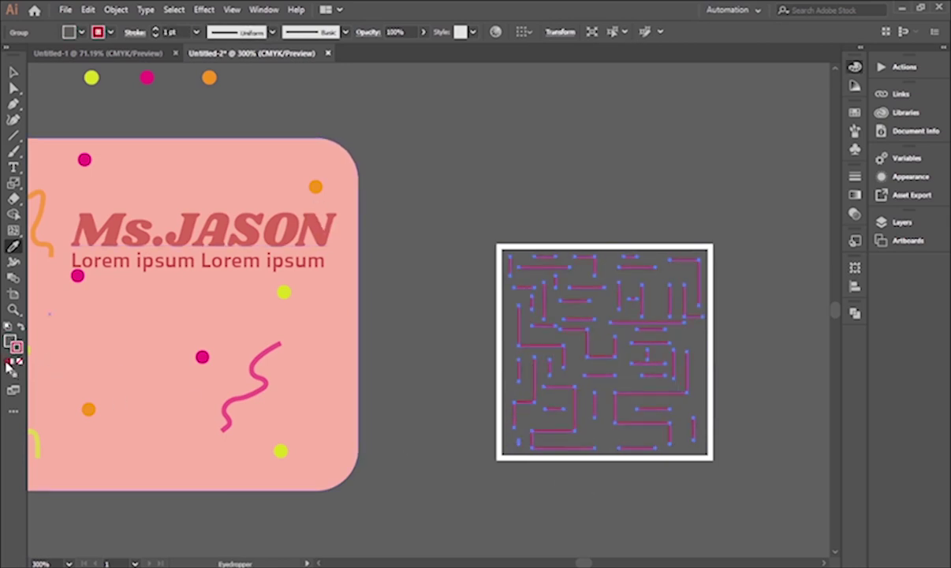
key("v")
left_click(581, 384)
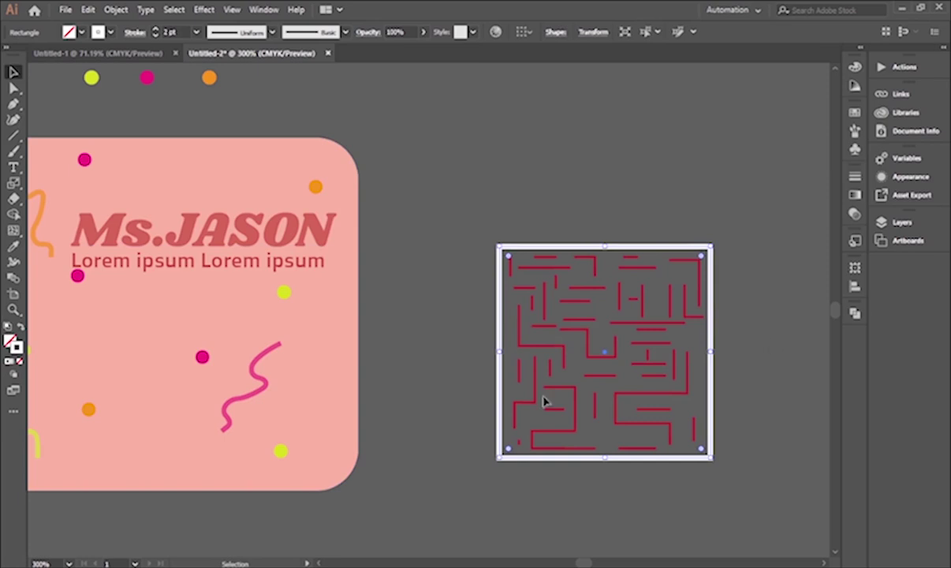
key("i")
left_click(518, 315)
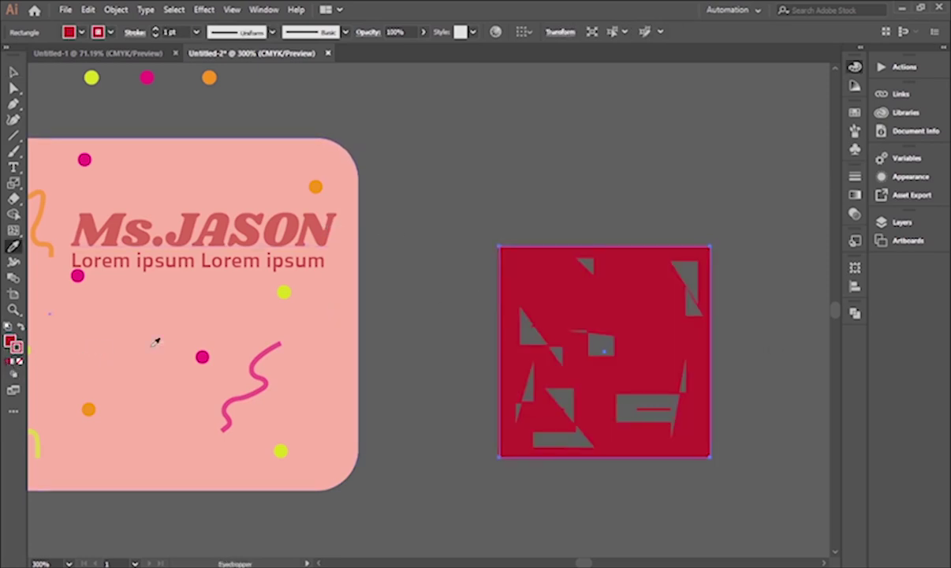
key("shift+x")
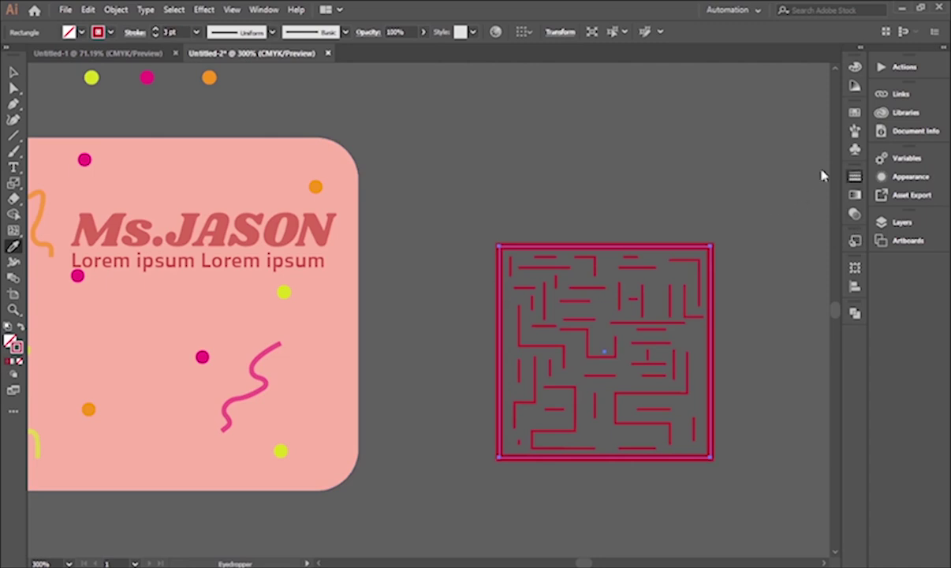
Select the whole maze, scale it down, and move it next to the card
key("v")
key("ctrl+a")
left_click_drag(709, 456, 560, 306)
mouse_move(689, 270)
left_mouse_down()
mouse_move(517, 443)
mouse_move(583, 463)
left_mouse_up()
mouse_move(583, 410)
left_mouse_down()
mouse_move(481, 420)
mouse_move(584, 410)
left_mouse_up()
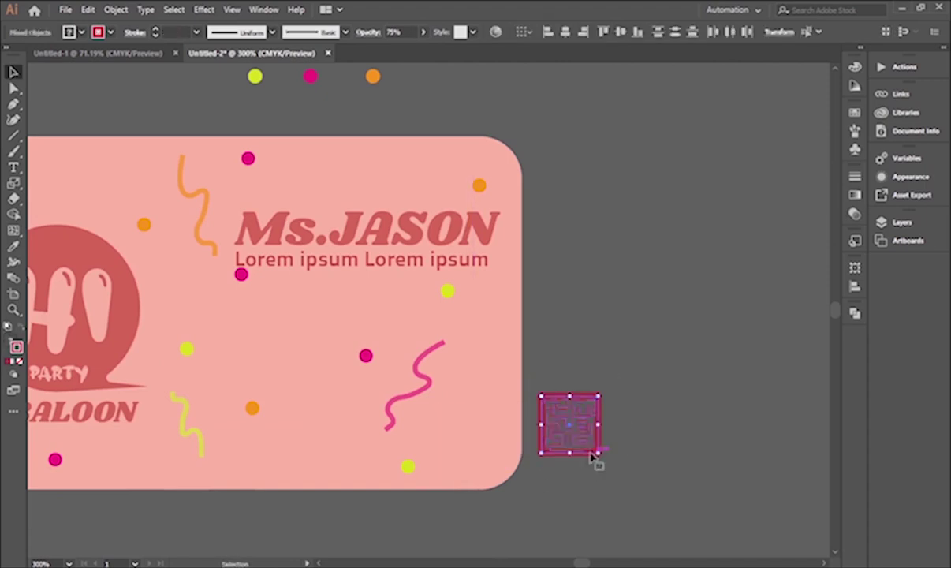
Position the maze in the card's lower-right corner
scroll(600, 461, "up", 3)
left_click_drag(497, 442, 302, 476)
scroll(378, 514, "down", 3)
left_click_drag(501, 465, 488, 461)
scroll(504, 377, "up", 3)
left_click(505, 375)
left_click(562, 473)
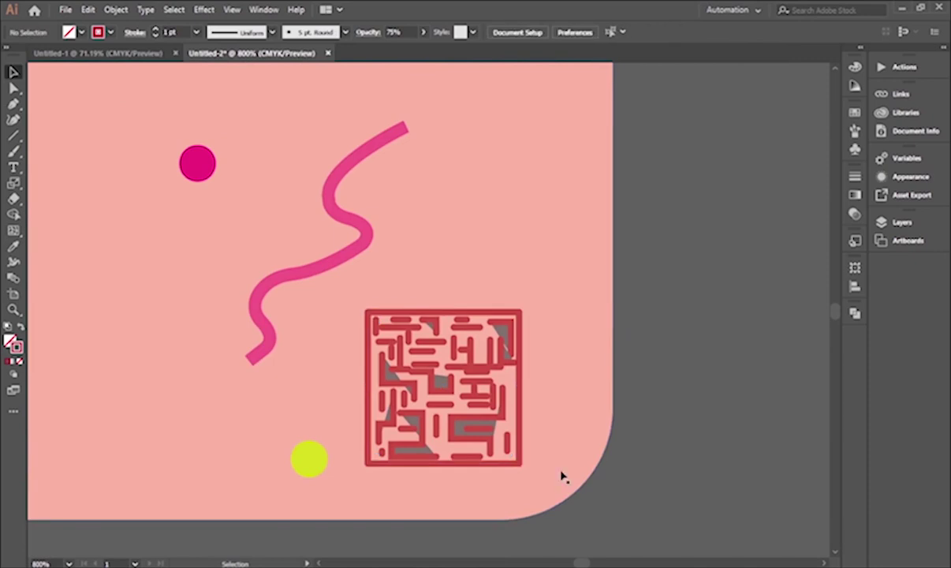
Thin the maze lines to 0.5 pt and delete a stray text object
key("a")
left_click(392, 410)
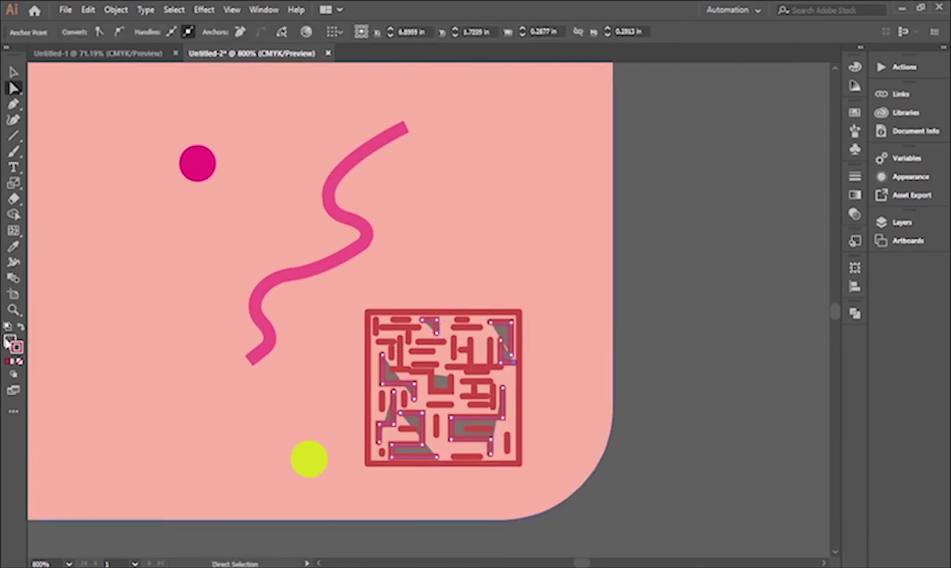
left_click(440, 382)
key("v")
left_click(503, 367)
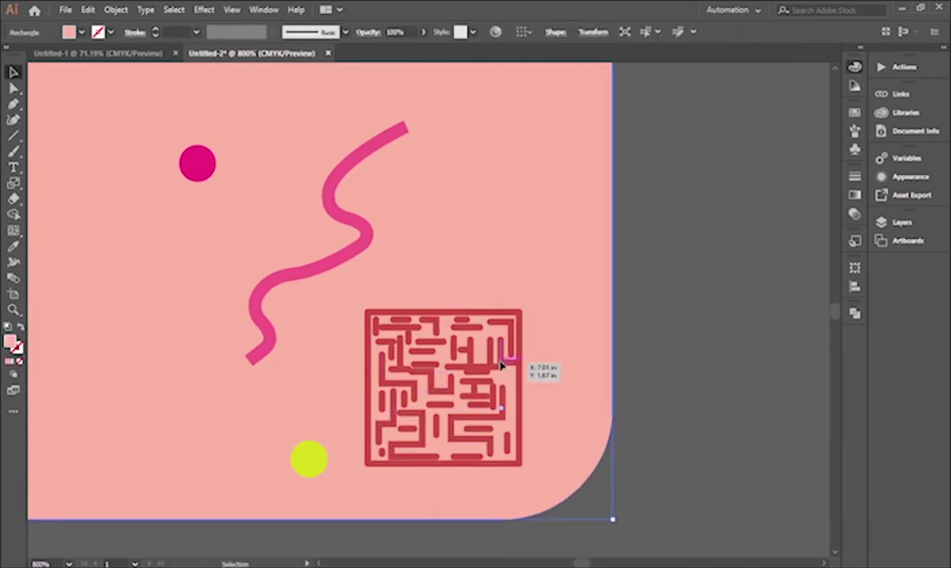
scroll(196, 33, "down", 2)
left_click(645, 366)
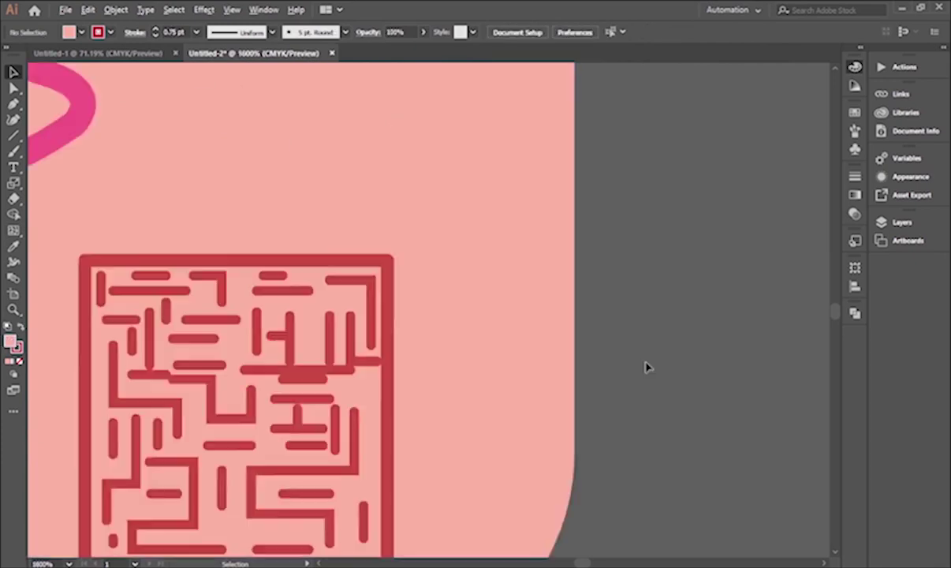
scroll(645, 365, "down", 5)
left_click(675, 398)
key("Escape")
key("Delete")
scroll(596, 393, "up", 2)
scroll(578, 391, "up", 1)
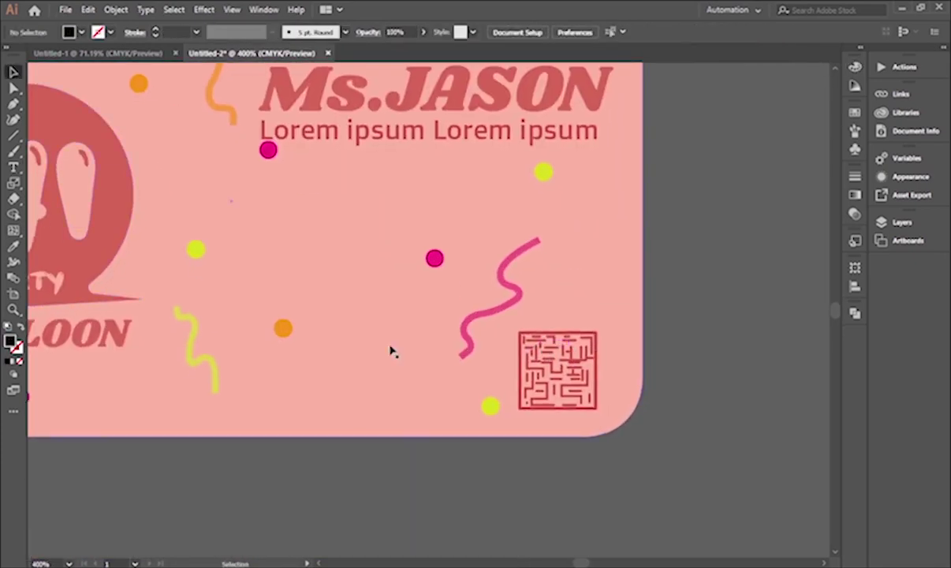
Duplicate the frame as a strokeless pale backing square behind the maze, enlarged around it
left_click(522, 380)
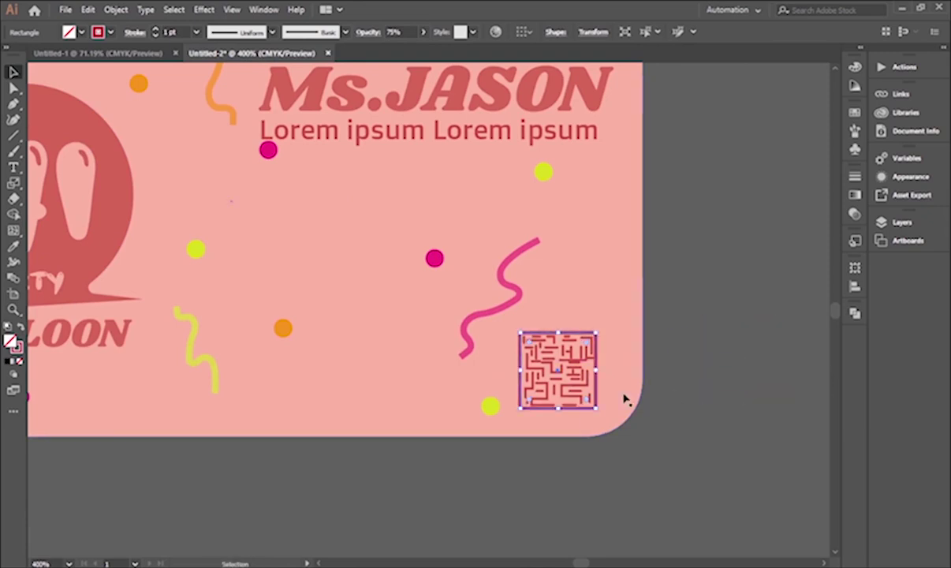
left_click_drag(597, 389, 776, 397)
left_click_drag(664, 300, 727, 439)
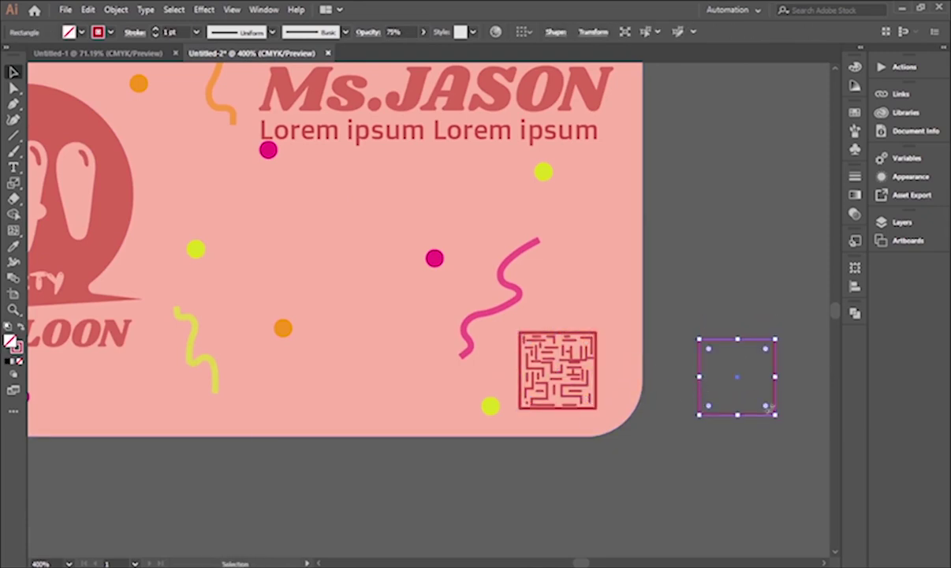
left_click(19, 361)
left_click_drag(769, 406, 589, 400)
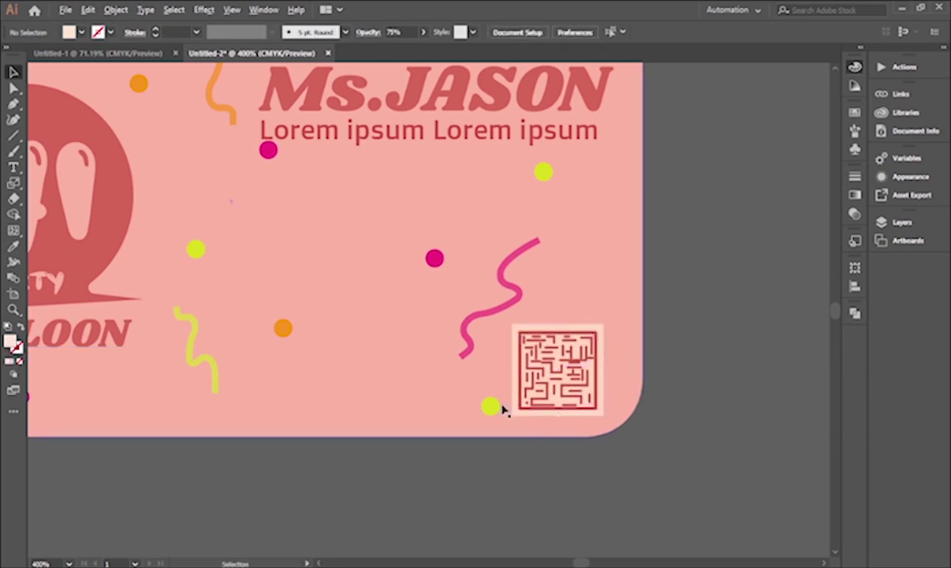
scroll(522, 350, "up", 1)
left_click(511, 314)
left_click_drag(647, 446, 635, 440)
left_click(718, 505)
scroll(556, 470, "down", 2)
scroll(449, 378, "right", 3)
Try out a throwaway text object beside the card, retyping it to 'Ok'
key("t")
left_click(449, 379)
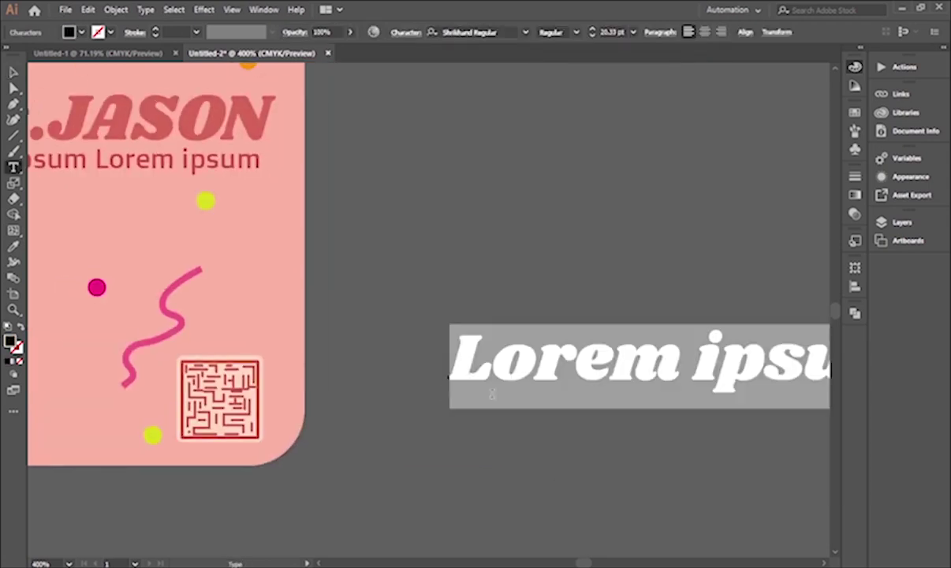
mouse_move(504, 332)
left_mouse_down()
mouse_move(437, 295)
mouse_move(457, 303)
left_mouse_up()
type("this is just po")
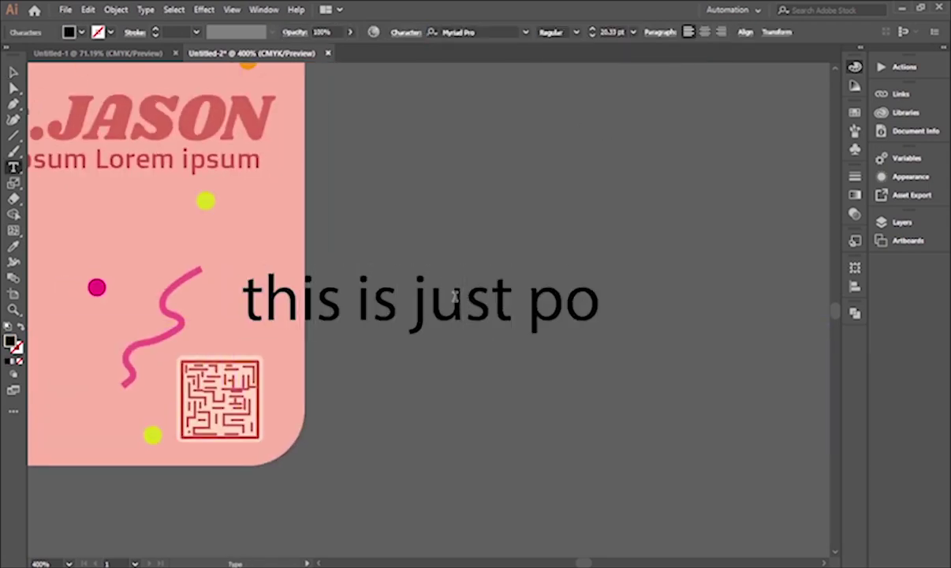
type("sitioi")
key("BackSpace")
key("BackSpace")
type("xample")
key("ctrl+a")
key("BackSpace")
type("Ok")
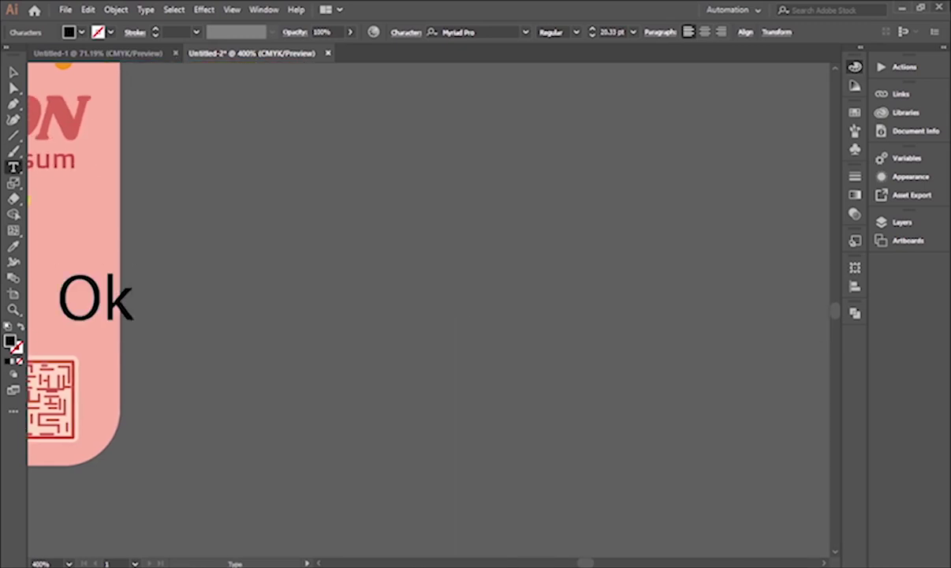
key("Escape")
key("ctrl+minus")
Fill the maze's backing square with white at 100% opacity
left_click(603, 453)
left_click(709, 155)
left_click(637, 446)
triple_click(398, 39)
type("100")
key("Return")
left_click(609, 394)
left_click(611, 434)
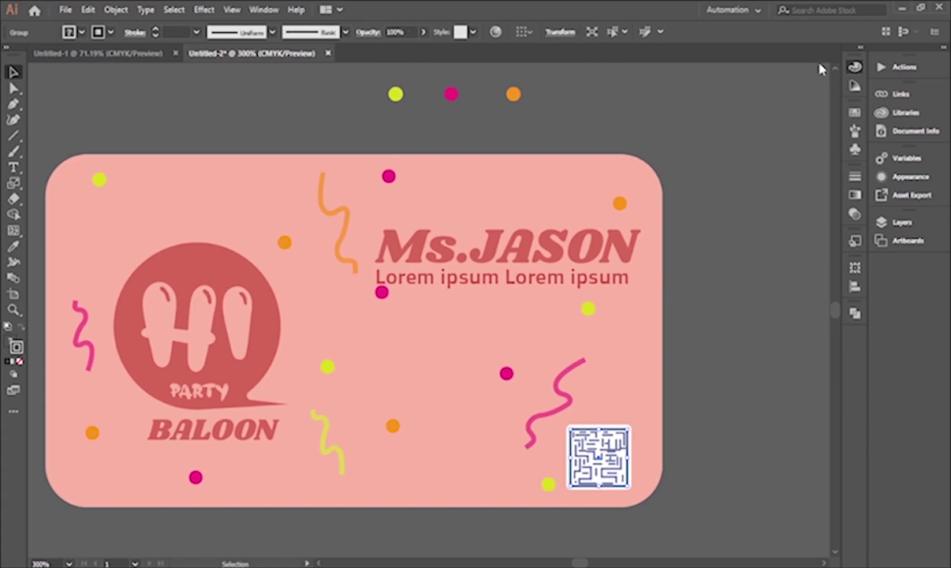
Alt-drag a copy of the pink card to its right
left_click(715, 408)
scroll(725, 407, "down", 1, "alt")
scroll(630, 441, "right", 3)
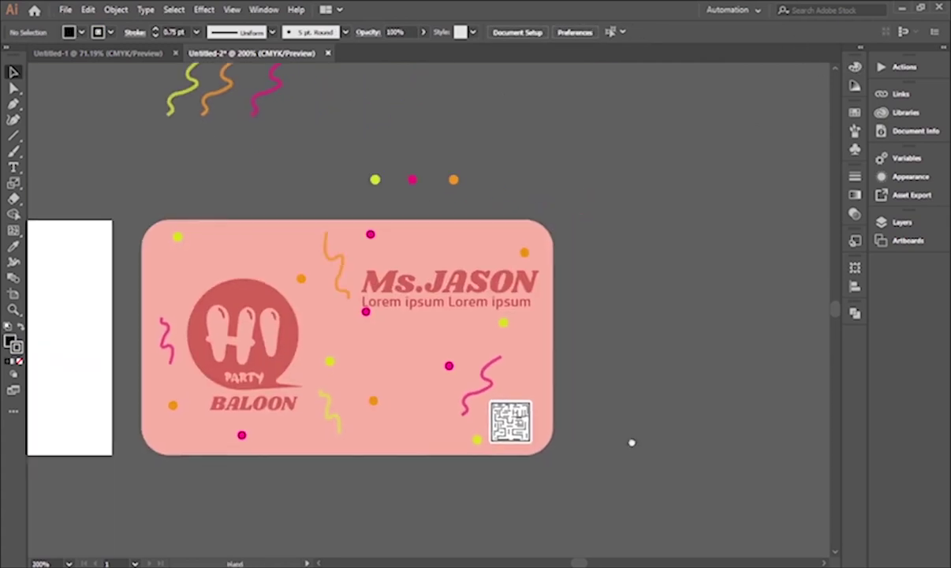
scroll(369, 356, "right", 1)
left_click(369, 356)
scroll(309, 367, "right", 1)
left_click_drag(309, 366, 753, 369)
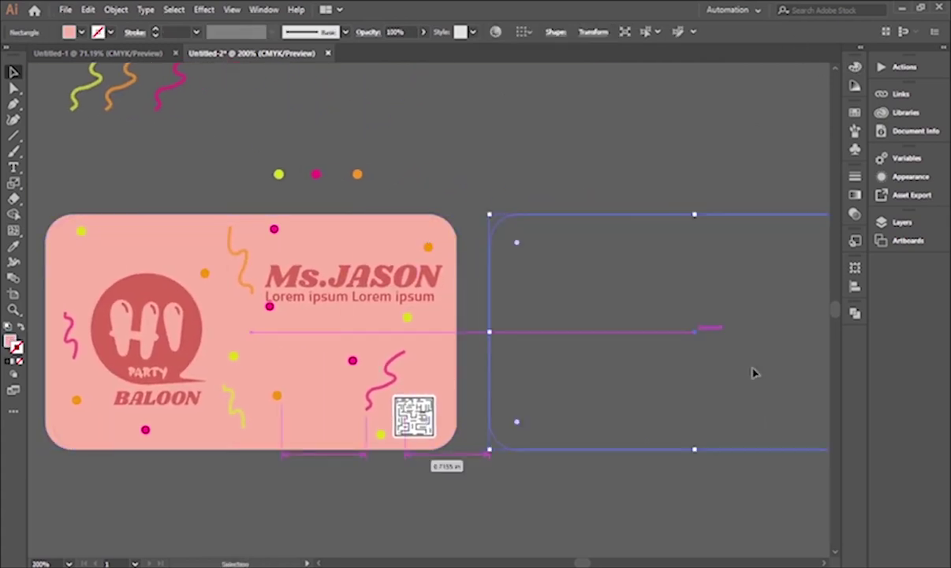
Fill the duplicate card with the HI logo circle's coral red, sampled by eyedropper, at 100% opacity
scroll(753, 369, "right", 1)
left_click(145, 370)
left_click(522, 380)
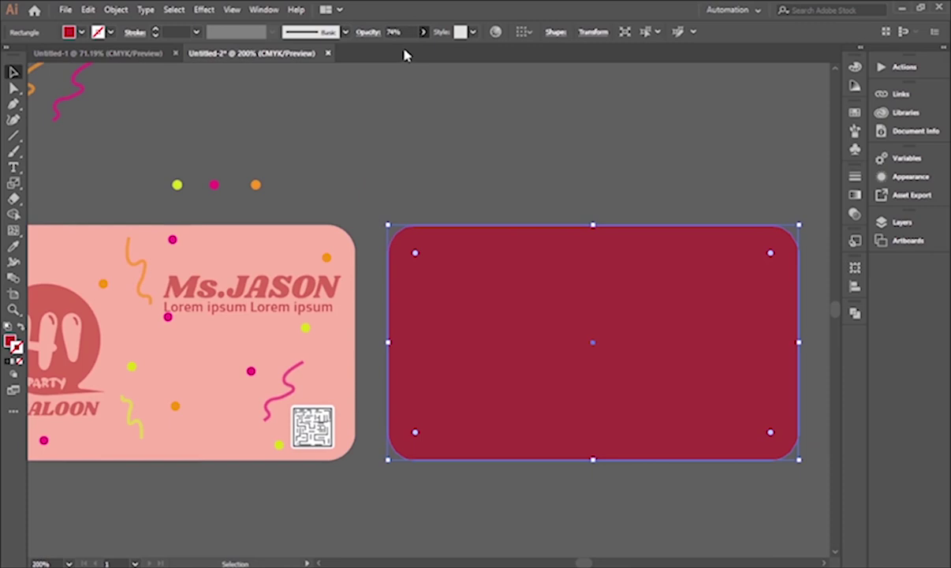
key("ctrl+z")
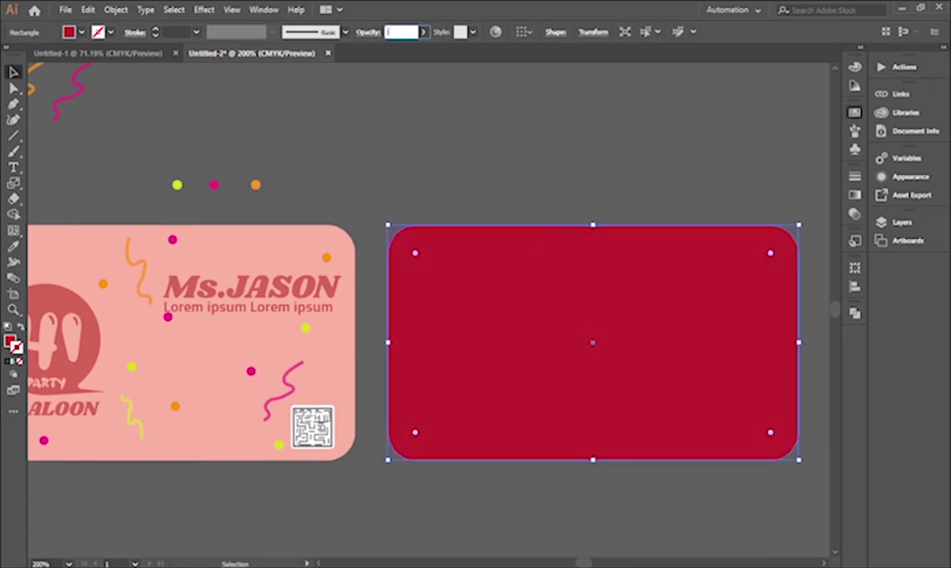
key("i")
left_click(351, 339)
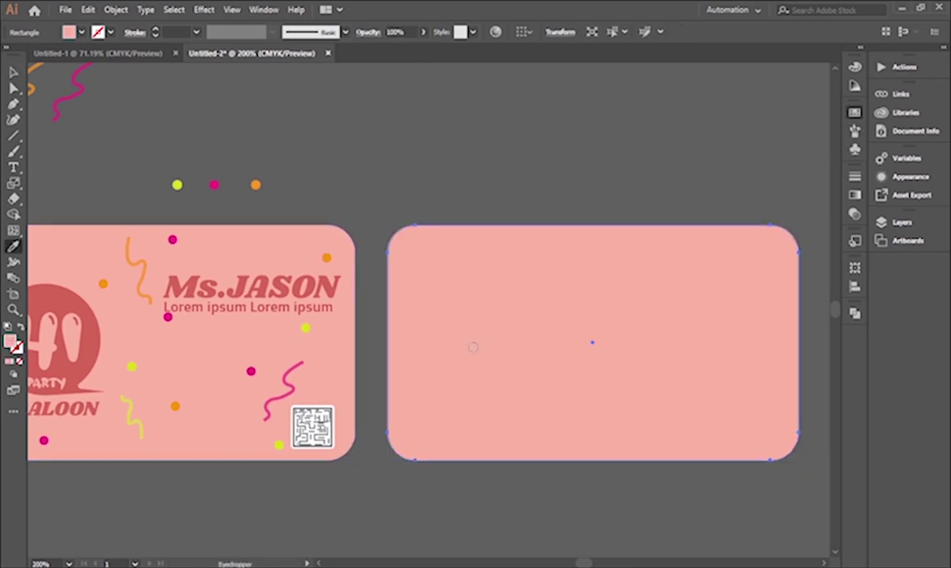
scroll(191, 350, "left", 3)
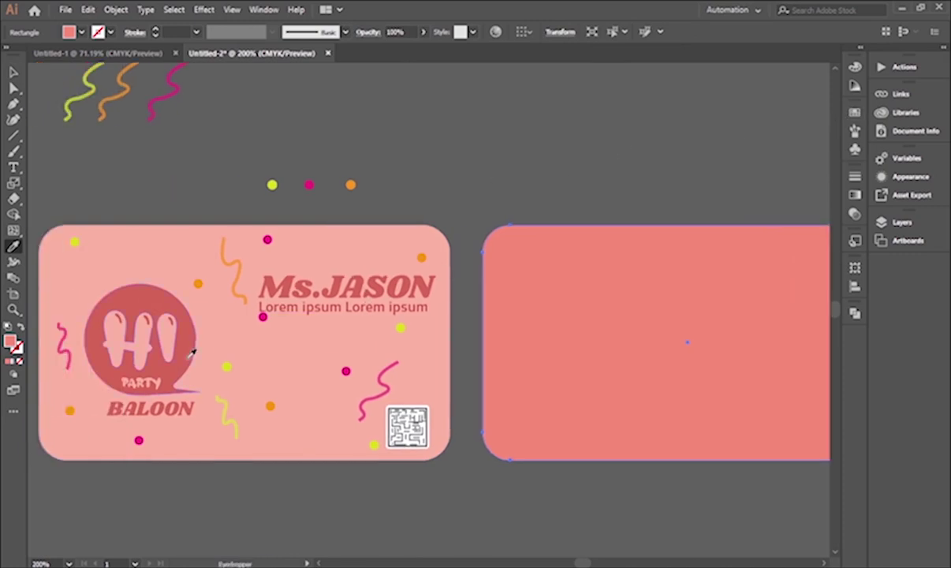
left_click(191, 350, "ctrl")
left_click(561, 346)
left_click(191, 365)
left_click(534, 376)
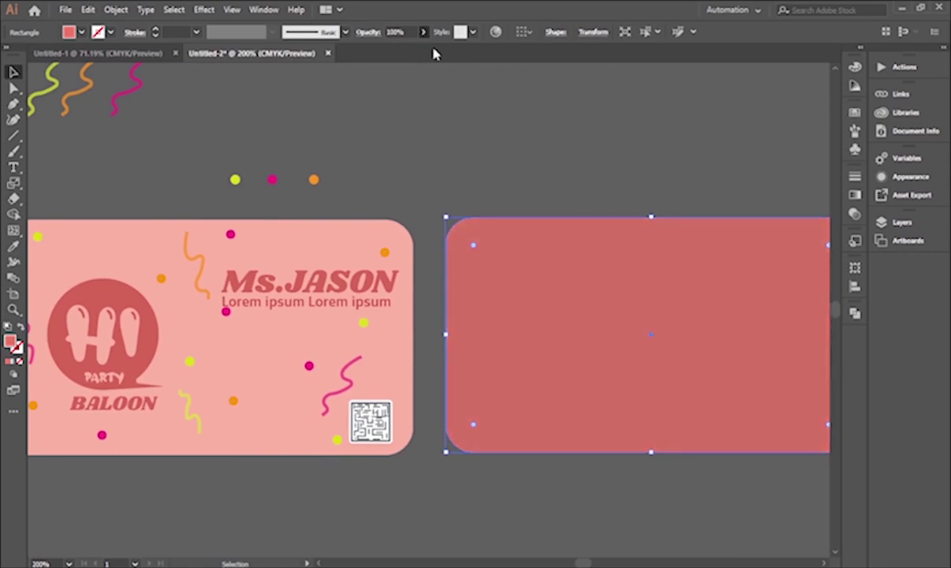
left_click(143, 374)
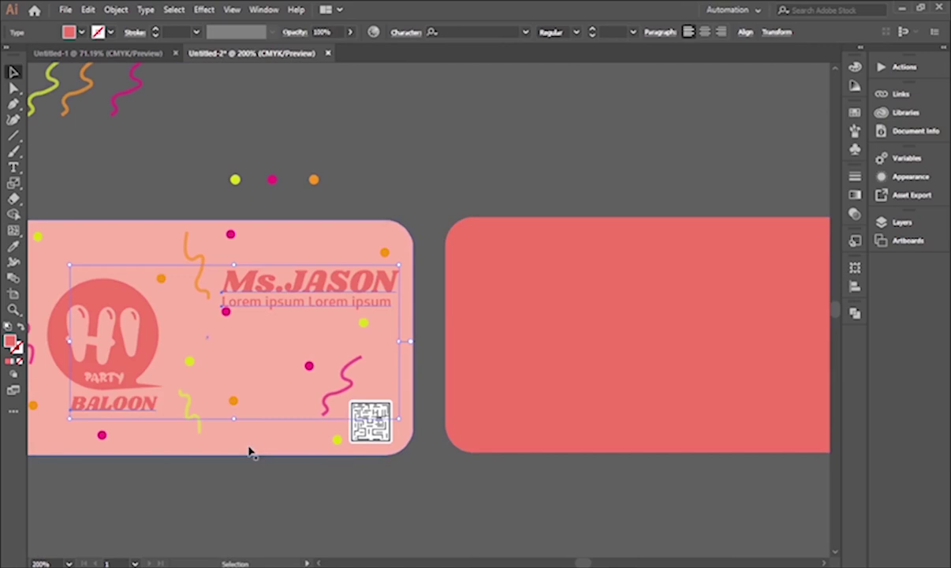
Marquee-select the confetti without the card background and move it onto the coral card
scroll(248, 451, "down", 1)
left_click_drag(387, 497, 276, 441)
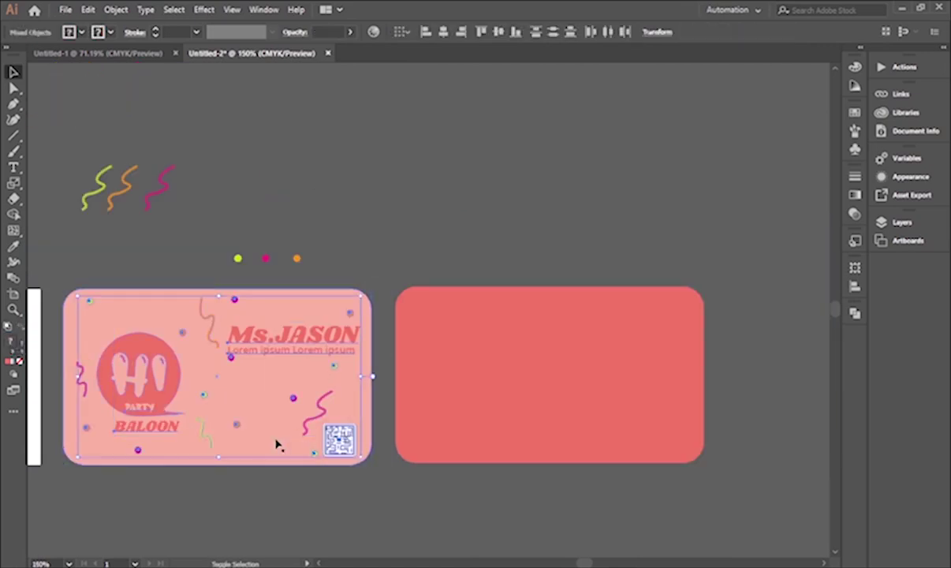
left_click(176, 384, "shift")
left_click_drag(319, 395, 652, 396)
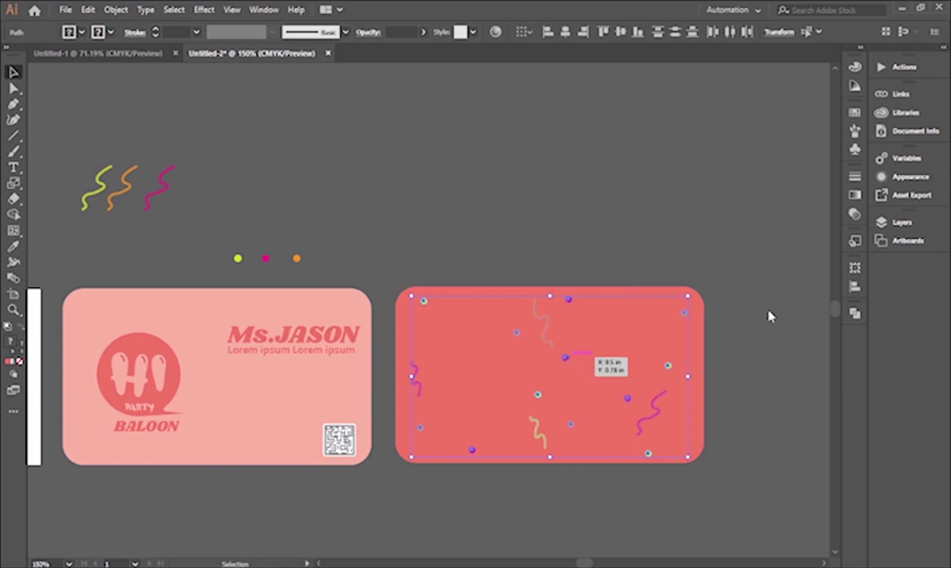
left_click(694, 476)
left_click_drag(553, 382, 722, 474)
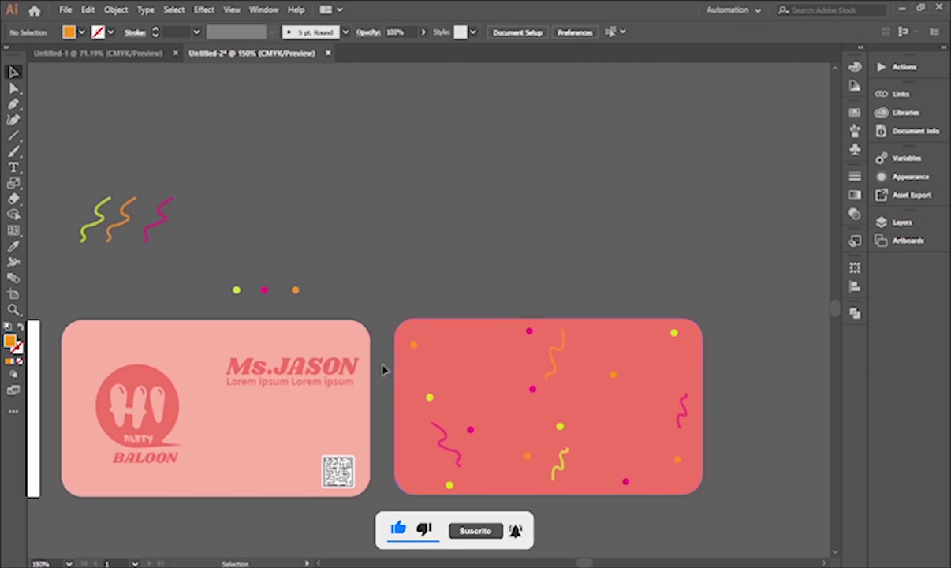
Move the Ms.JASON name text to the coral card and copy the confetti back onto the pink card
left_click_drag(254, 384, 517, 366)
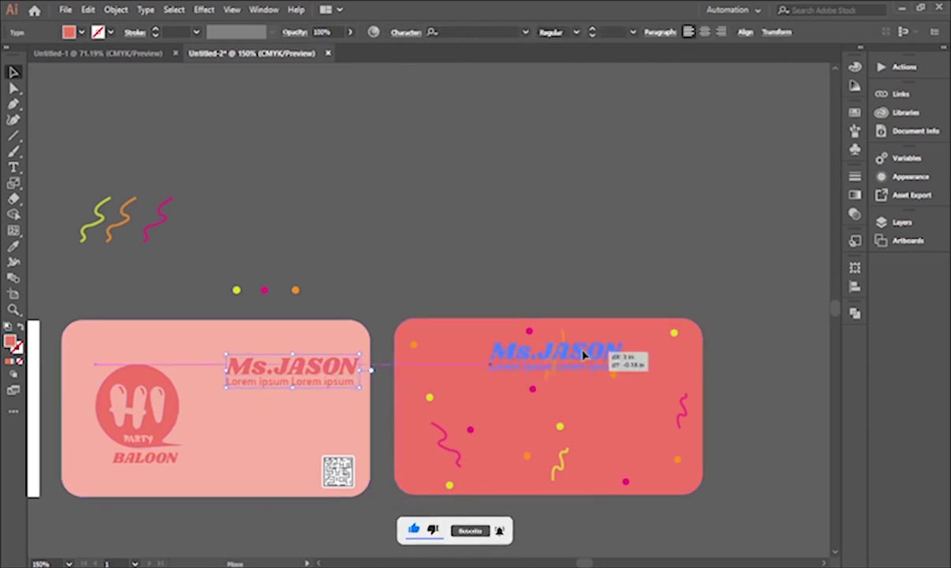
left_click(323, 355)
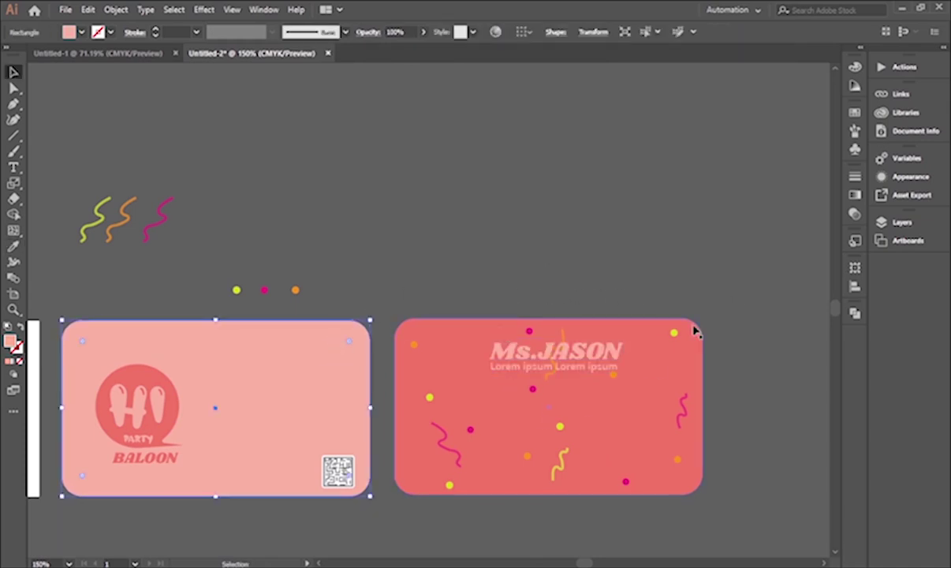
left_click(473, 477)
left_click(531, 372, "shift")
left_click_drag(473, 439, 211, 369)
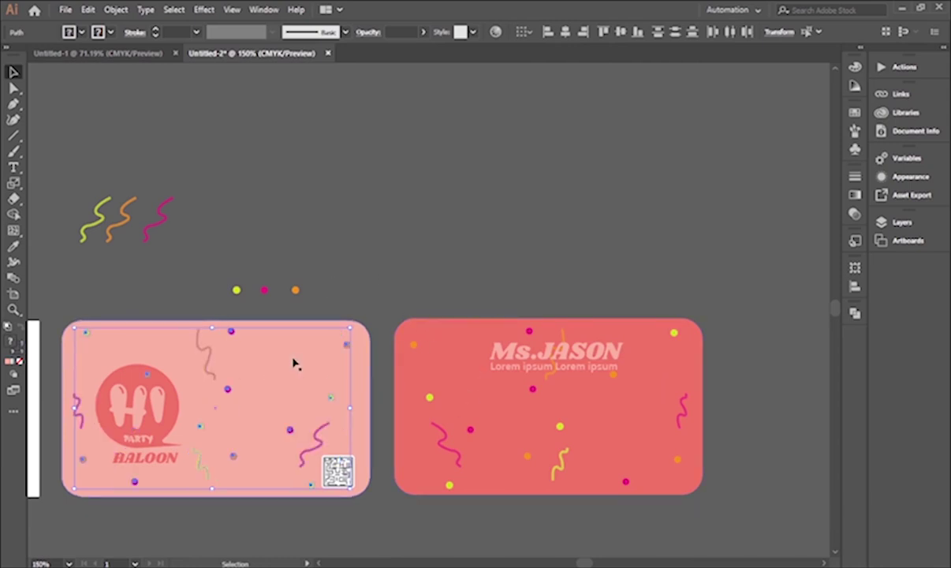
left_click(288, 420)
mouse_move(209, 361)
left_mouse_down()
mouse_move(197, 357)
mouse_move(250, 485)
left_mouse_up()
Lower the pink card rectangle's opacity to lighten it
left_click(182, 452)
key("ctrl+plus")
key("ctrl+plus")
left_click(395, 31)
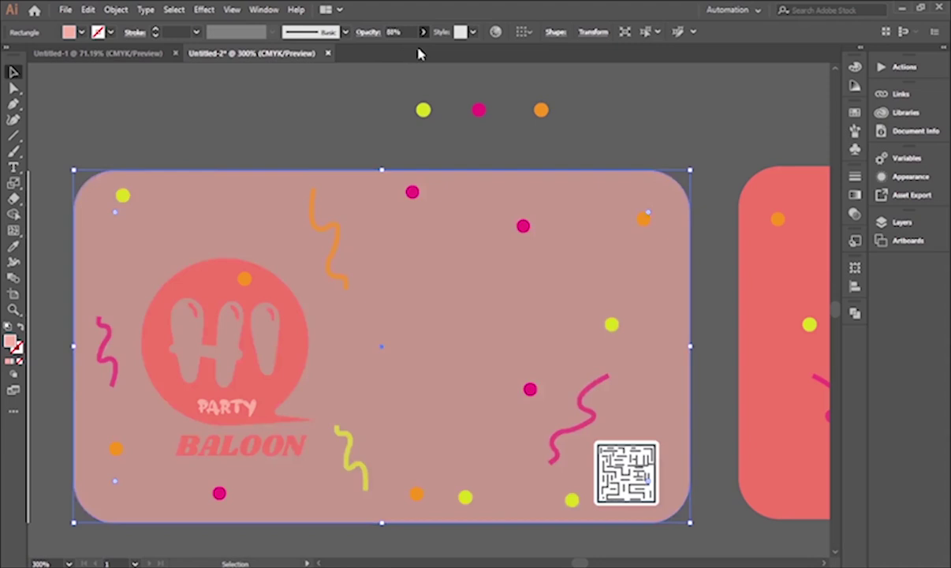
key("Return")
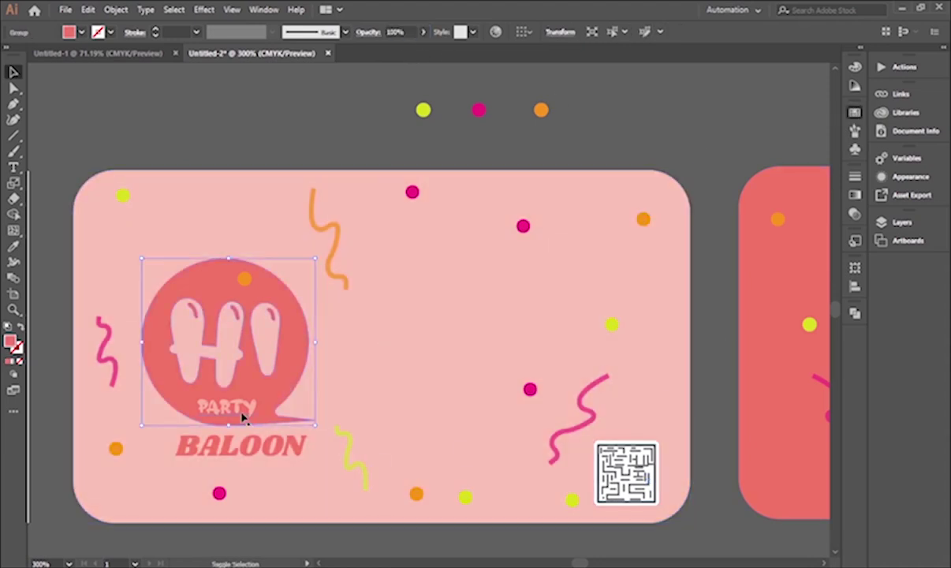
Centre the HI logo on the pink card, shift nearby confetti, and pull the bubble tail left
left_click_drag(246, 417, 392, 412)
left_click(374, 489)
left_click_drag(360, 473, 237, 418)
left_click_drag(244, 278, 203, 247)
left_click_drag(530, 389, 533, 304)
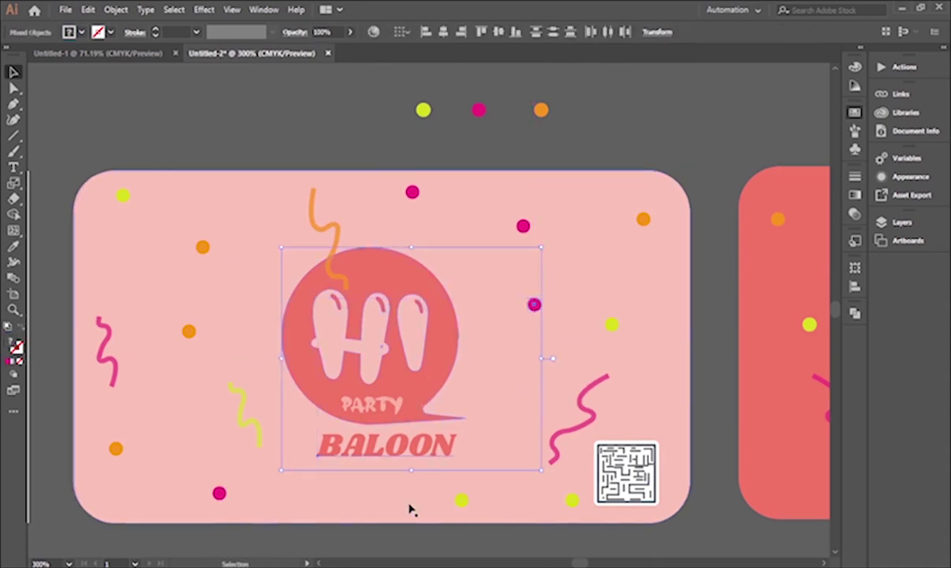
left_click(476, 484)
key("a")
left_click_drag(464, 416, 448, 426)
Reposition the orange squiggle and the magenta and orange dots on the pink card
left_click(371, 434)
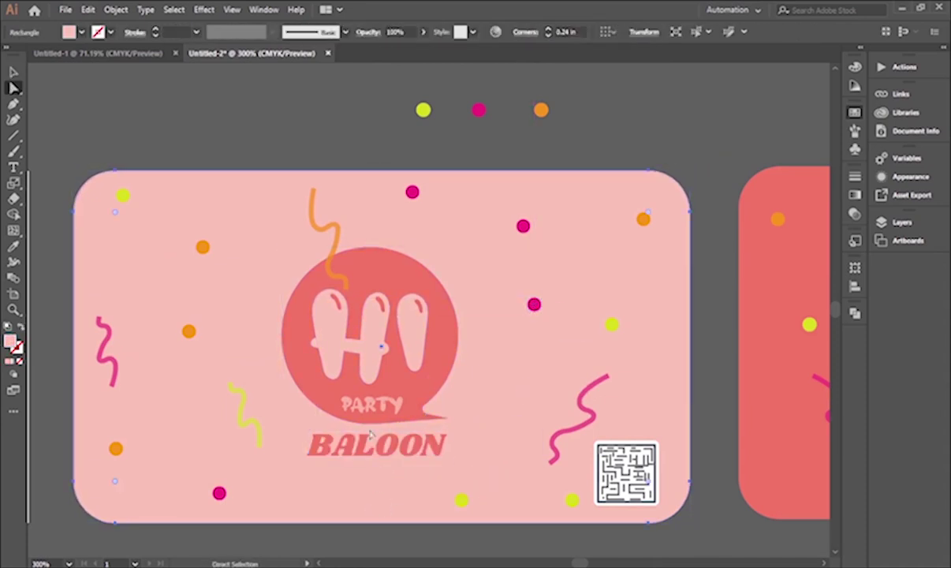
key("ctrl+minus")
left_click(400, 394)
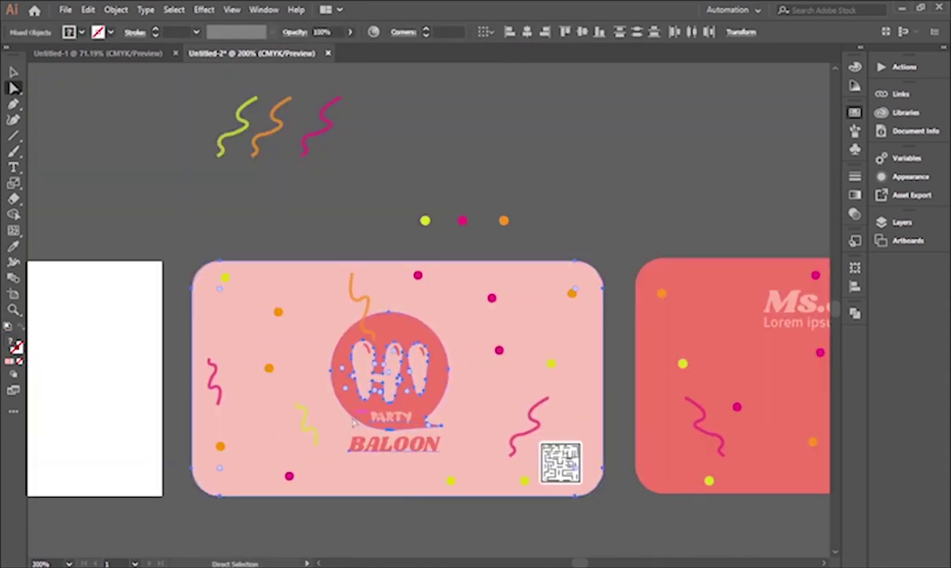
left_click_drag(355, 423, 471, 332)
left_click(563, 362)
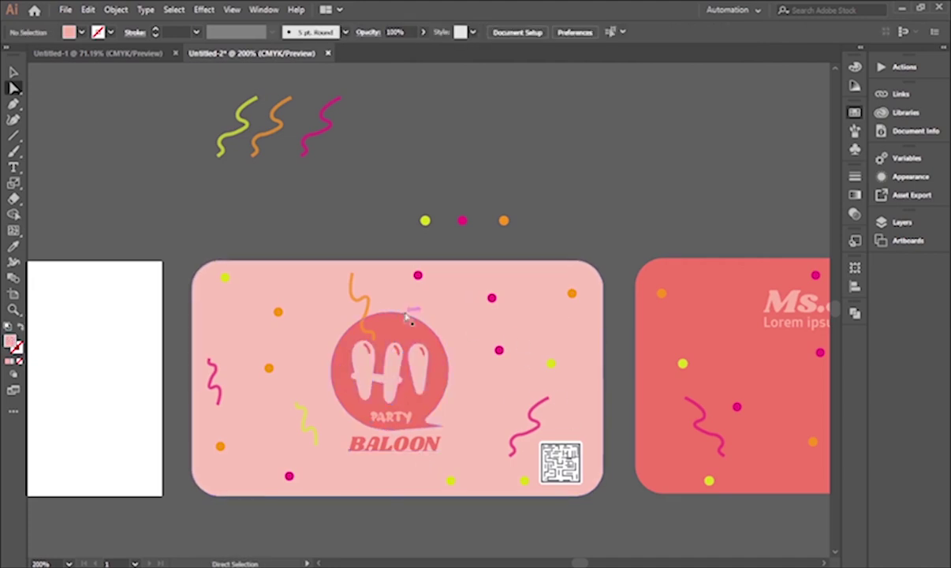
left_click(367, 298)
left_click_drag(325, 309, 323, 307)
mouse_move(498, 349)
left_mouse_down()
mouse_move(275, 367)
mouse_move(518, 344)
mouse_move(502, 347)
left_mouse_up()
mouse_move(417, 274)
left_mouse_down()
mouse_move(470, 472)
mouse_move(425, 282)
left_mouse_up()
On the second card, move the orange squiggle clear of Ms.JASON and reposition orange and magenta dots
scroll(239, 331, "down", 2)
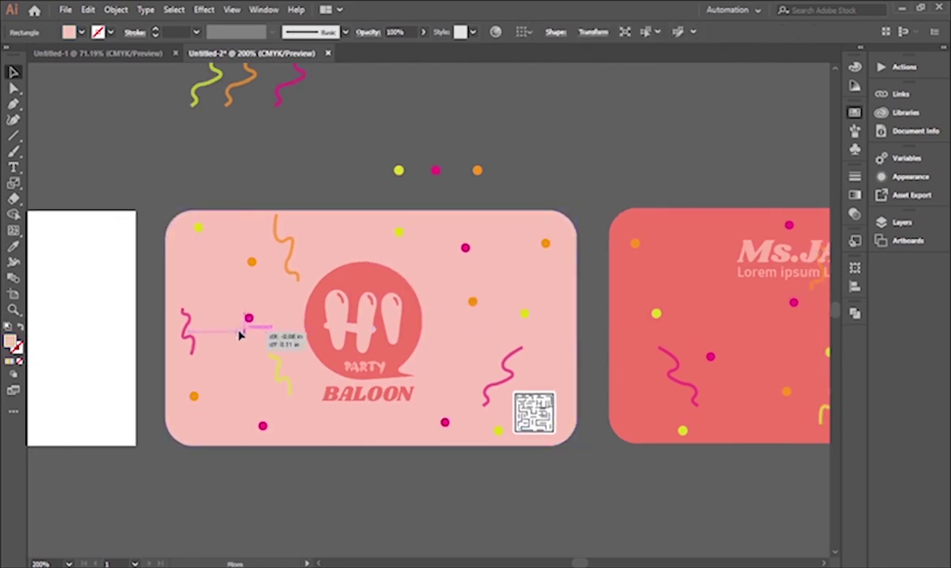
scroll(465, 438, "right", 5)
left_click(479, 271)
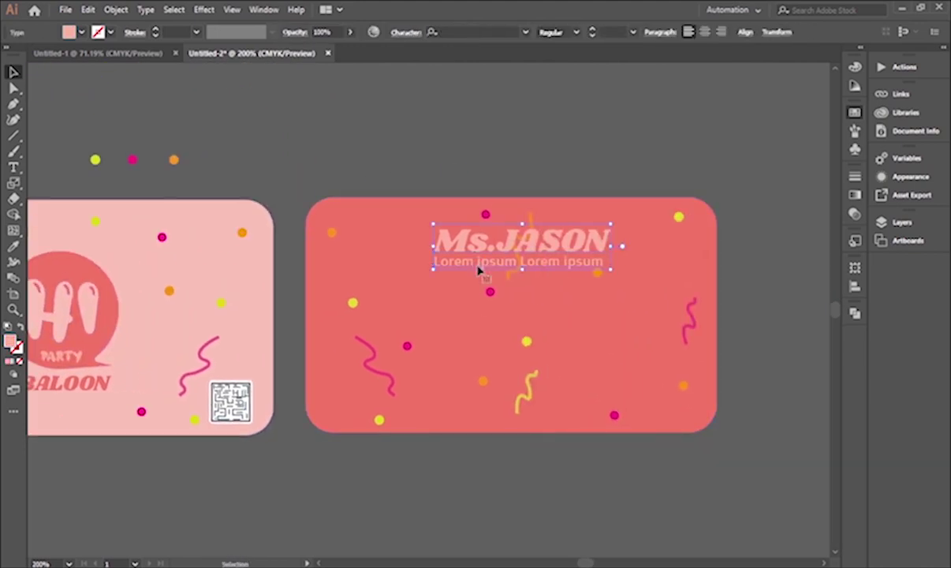
left_click(350, 252)
left_click_drag(509, 280, 619, 304)
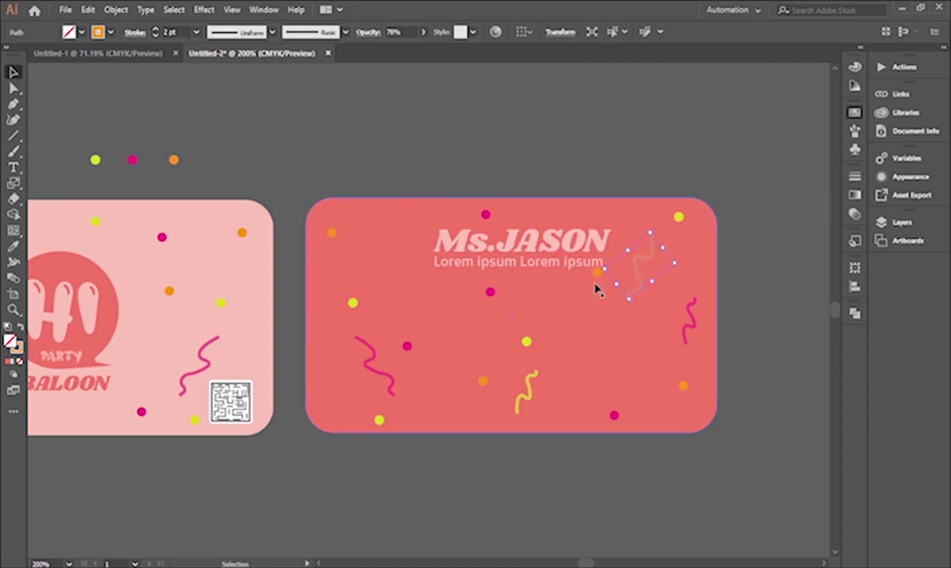
left_click_drag(597, 272, 618, 337)
left_click_drag(490, 291, 375, 227)
Rearrange the yellow squiggle, a yellow dot and an orange dot on the back card
left_click(539, 431)
left_click_drag(530, 385, 527, 390)
left_click_drag(526, 340, 416, 287)
left_click_drag(473, 404, 465, 410)
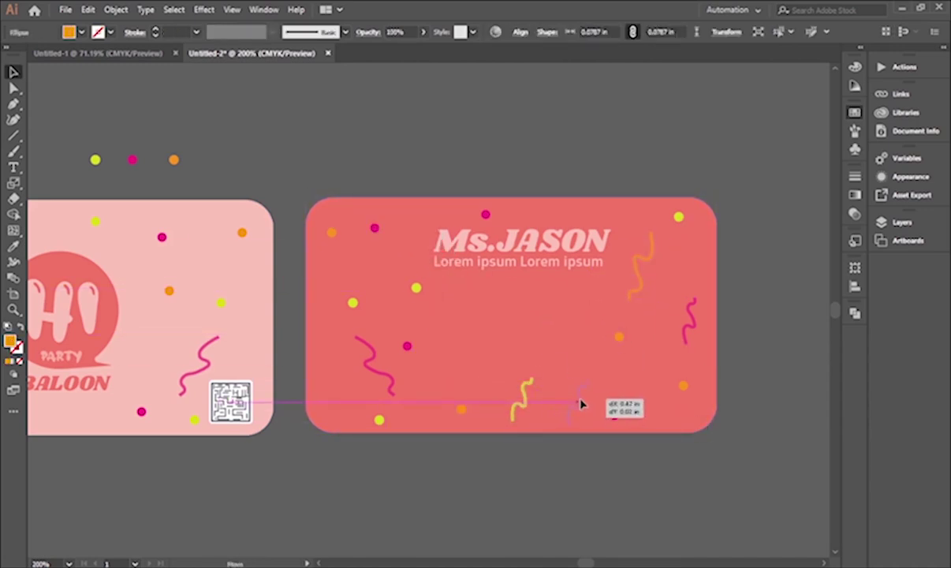
left_click_drag(527, 388, 580, 402)
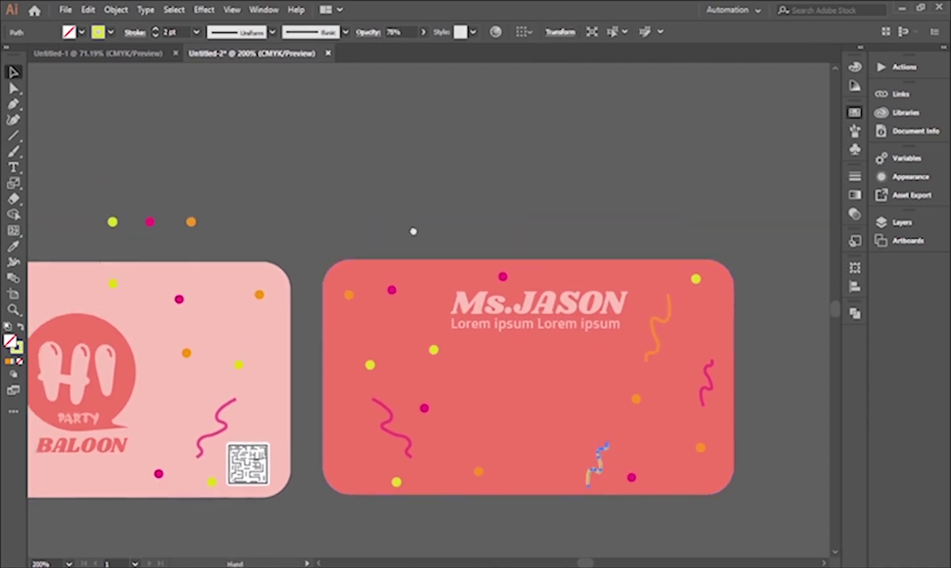
left_click(123, 388)
key("ctrl+plus")
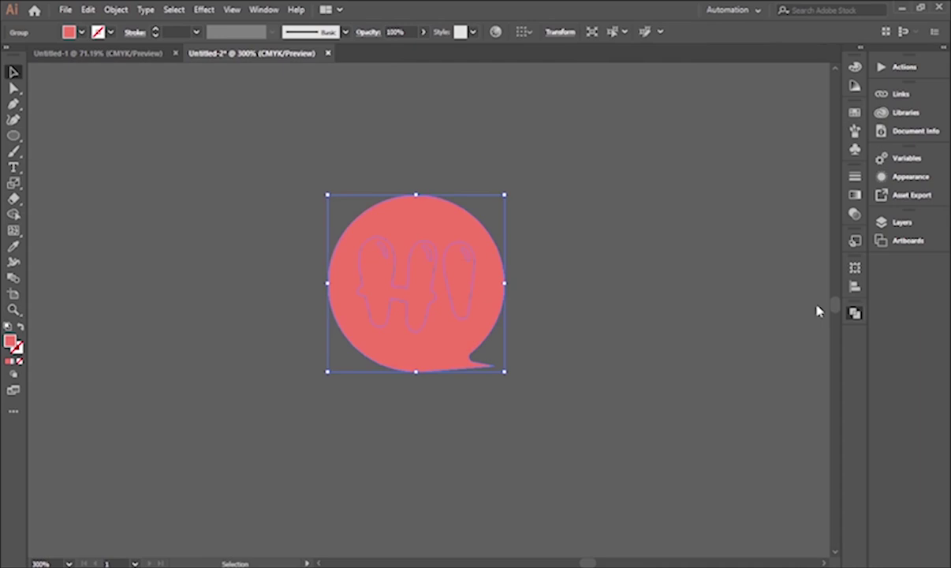
Keep only the plain speech bubble and duplicate the square below it
left_click(520, 293)
scroll(499, 345, "down", 2)
key("ctrl+plus")
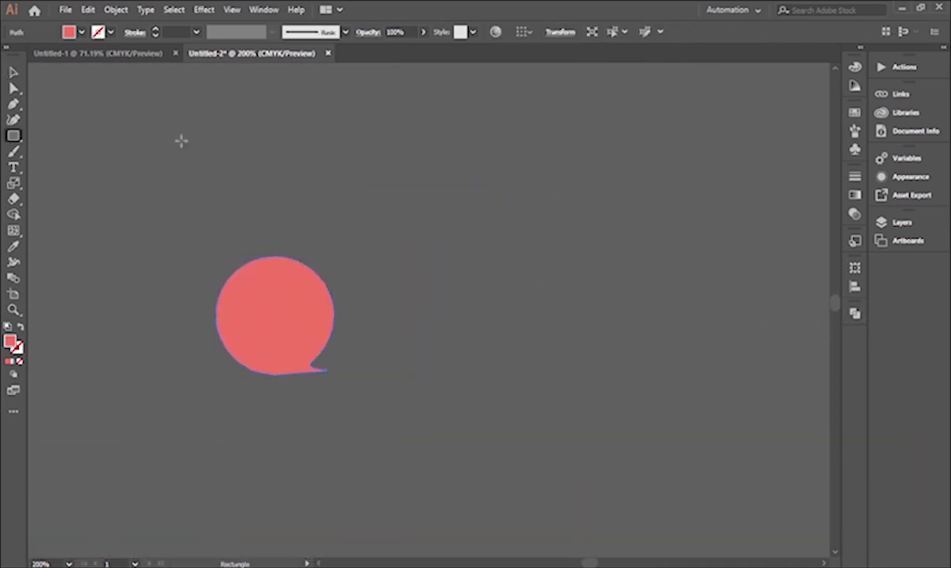
mouse_move(509, 285)
left_mouse_down()
mouse_move(517, 286)
mouse_move(510, 355)
left_mouse_up()
key("v")
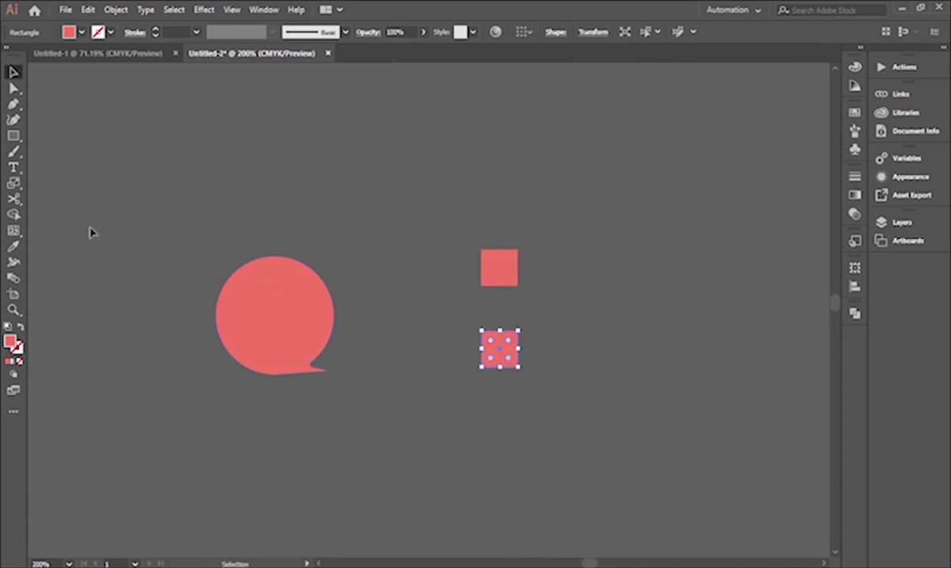
Draw a circle beside the squares, then move and resize it
key("l")
left_click_drag(392, 250, 492, 356)
key("v")
left_click_drag(442, 311, 423, 313)
left_click_drag(418, 269, 420, 267)
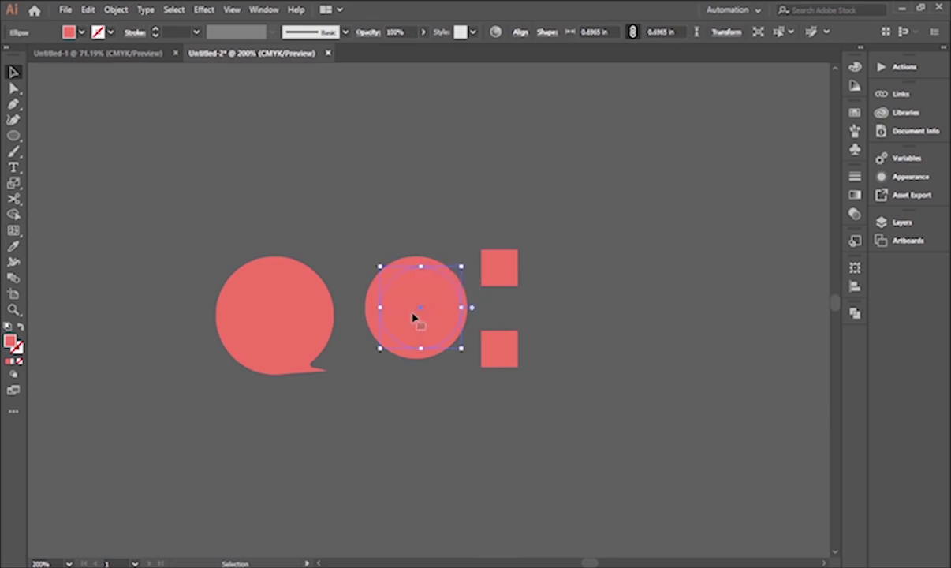
left_click_drag(421, 347, 424, 345)
left_click_drag(420, 268, 420, 272)
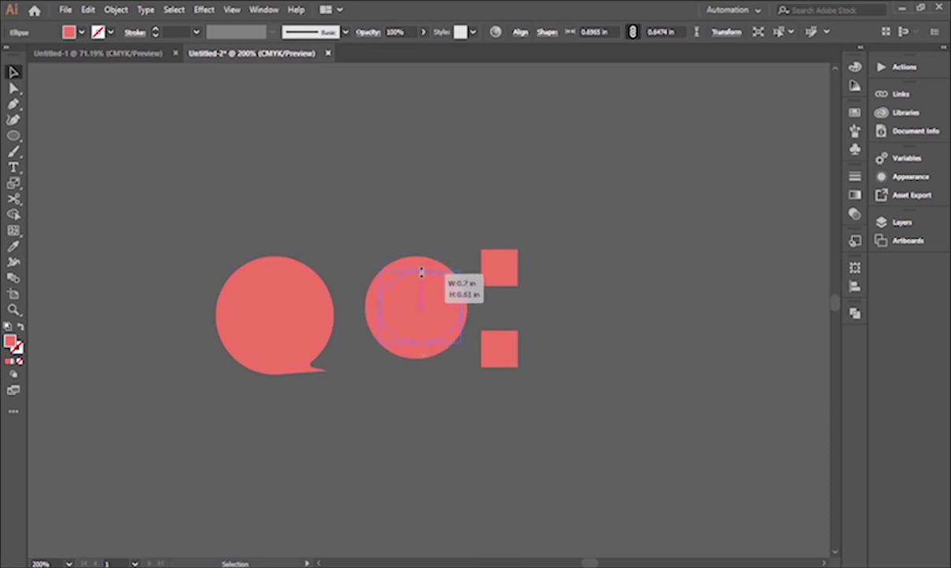
key("ctrl+shift+a")
Cut the circle with a vertical line, delete its right half and inner piece, leaving a C arc
left_click_drag(415, 228, 416, 403)
key("v")
key("ctrl+a")
left_click(516, 439)
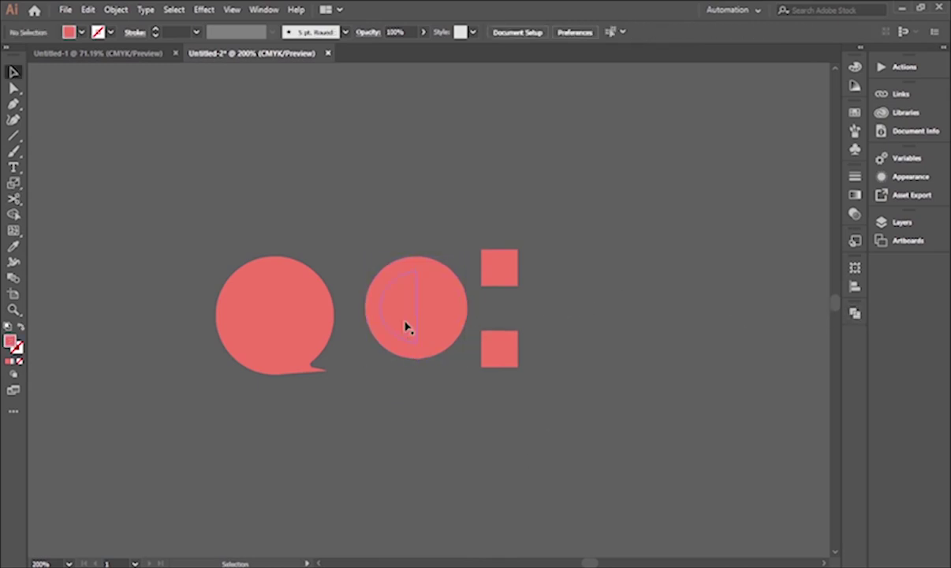
left_click(441, 324)
key("Delete")
left_click(399, 303)
key("Delete")
left_click_drag(416, 342, 512, 347)
Round the corners of the C shape and rotate it into a phone handset
key("a")
scroll(493, 268, "up", 2, "alt")
left_click_drag(493, 268, 508, 278)
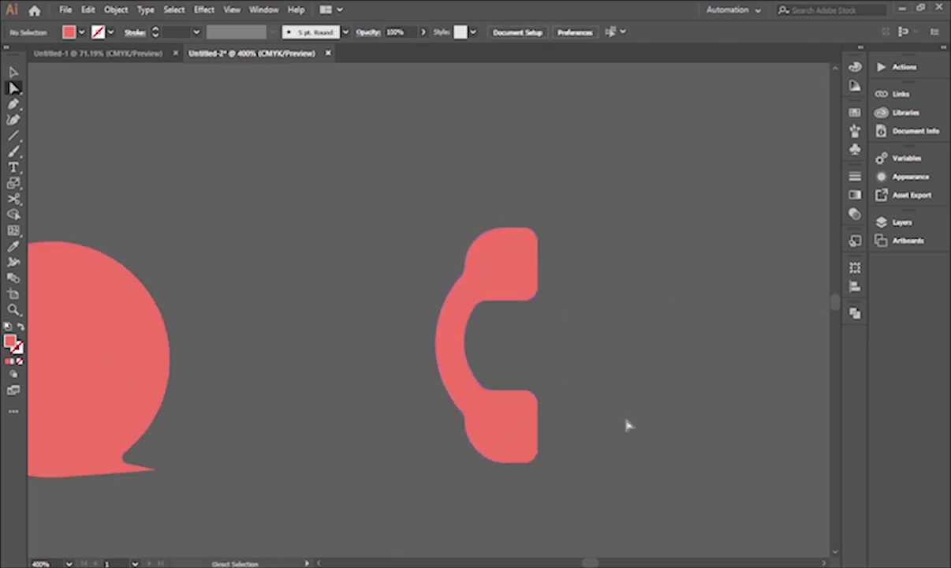
scroll(587, 430, "down", 2, "alt")
key("v")
left_click(560, 438)
left_click_drag(600, 412, 611, 441)
scroll(617, 481, "down", 3, "alt")
scroll(589, 359, "up", 3, "alt")
Colour the handset light pink, shrink and tilt it, and place it inside the speech bubble
key("i")
left_click(94, 458)
key("v")
scroll(449, 186, "up", 5)
mouse_move(603, 316)
left_mouse_down()
mouse_move(619, 339)
mouse_move(548, 424)
mouse_move(549, 361)
left_mouse_up()
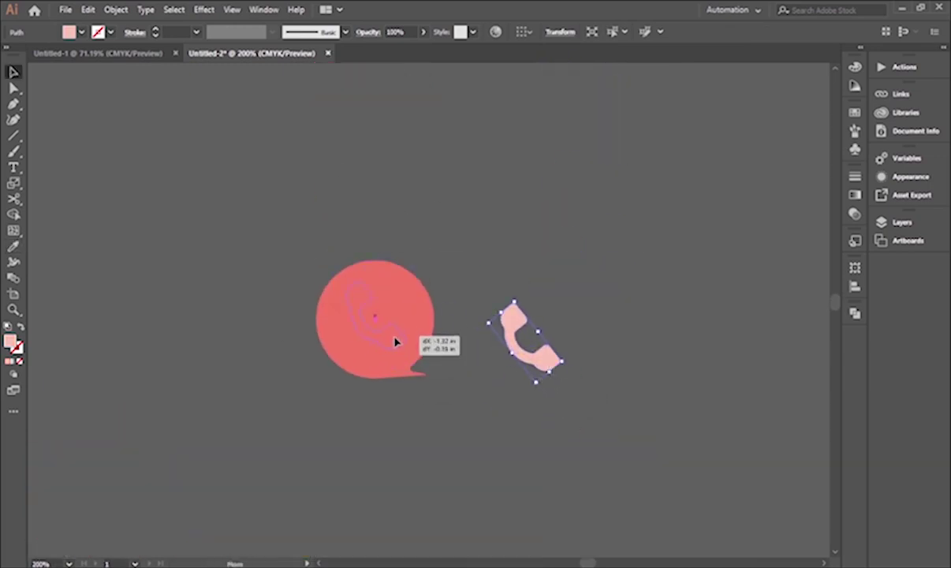
left_click_drag(395, 339, 397, 341)
scroll(501, 414, "down", 3, "alt")
scroll(462, 356, "up", 2, "alt")
left_click(454, 339)
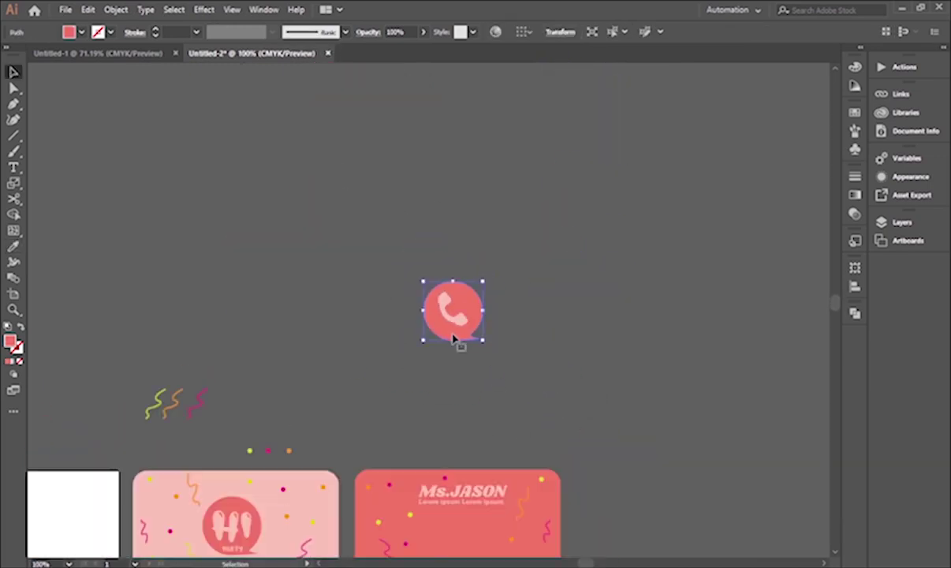
Colour the phone bubble light pink sampled from the pink card
left_click(299, 491)
key("v")
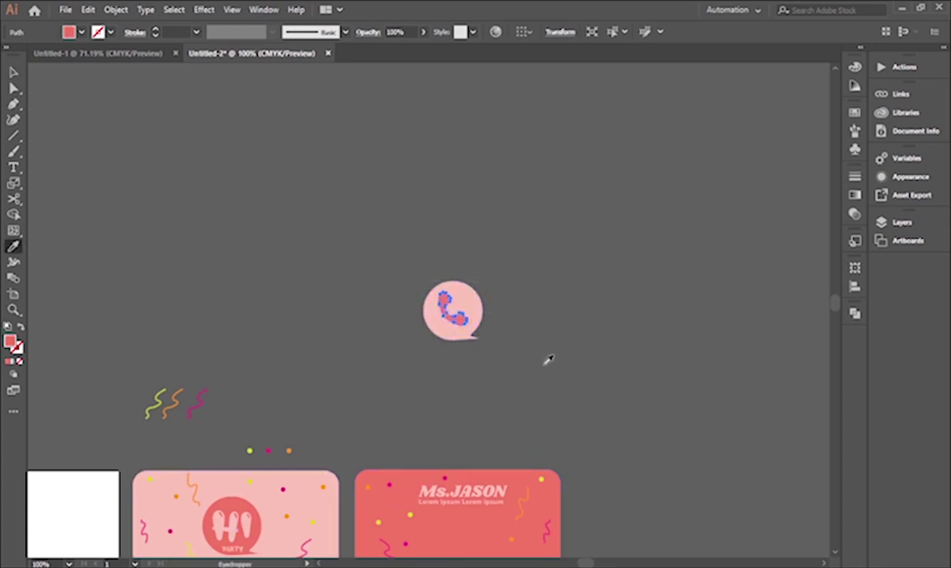
key("v")
left_click(539, 361)
scroll(469, 314, "up", 1, "alt")
scroll(467, 346, "up", 2, "alt")
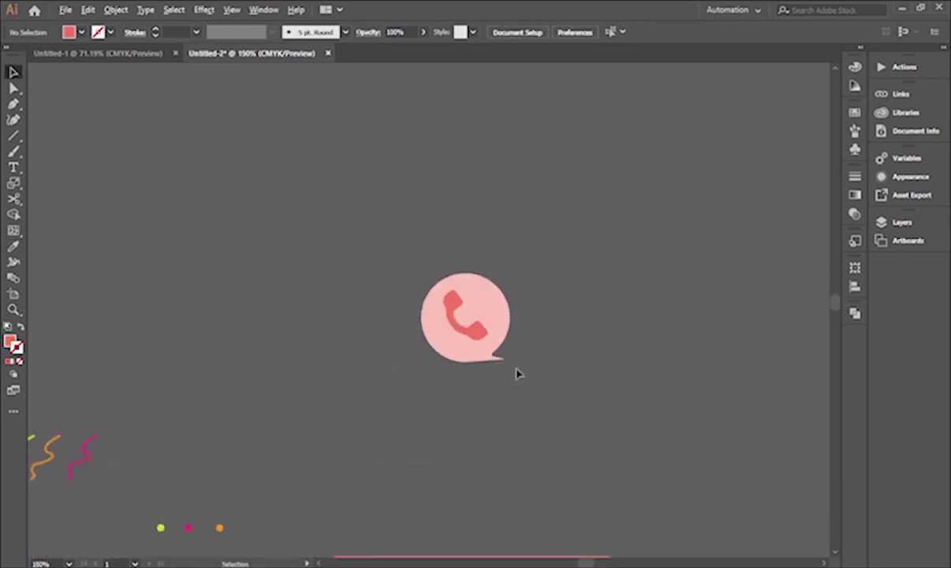
scroll(518, 373, "down", 3)
Stack three copies of the bubble and delete the phone icons from the lower two
left_click_drag(489, 348, 489, 416)
key("ctrl+d")
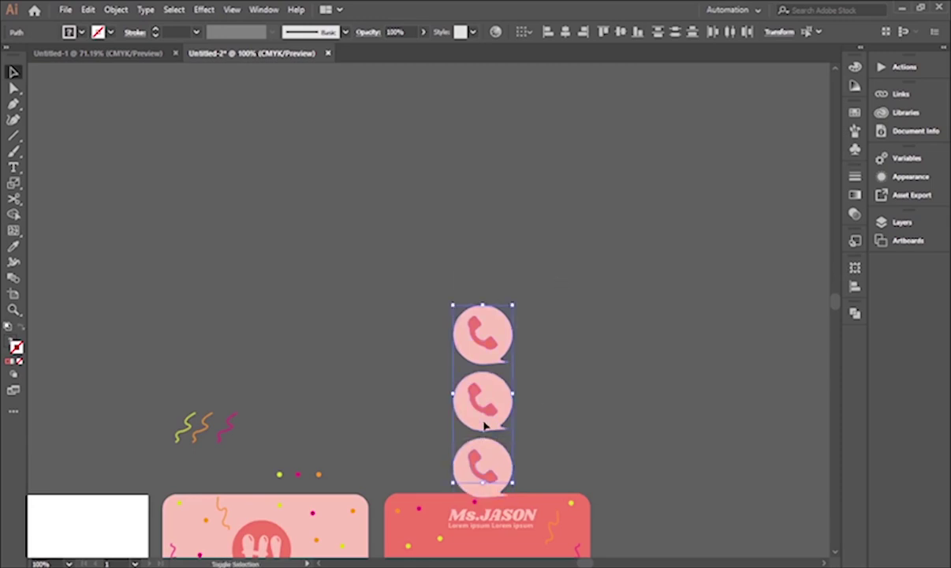
left_click_drag(466, 378, 467, 312)
scroll(490, 333, "up", 1, "alt")
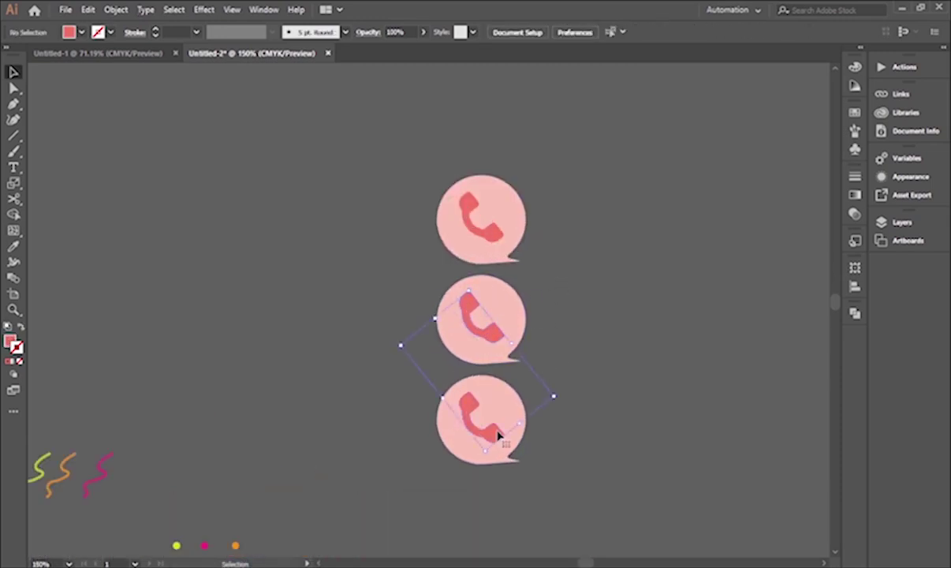
key("Delete")
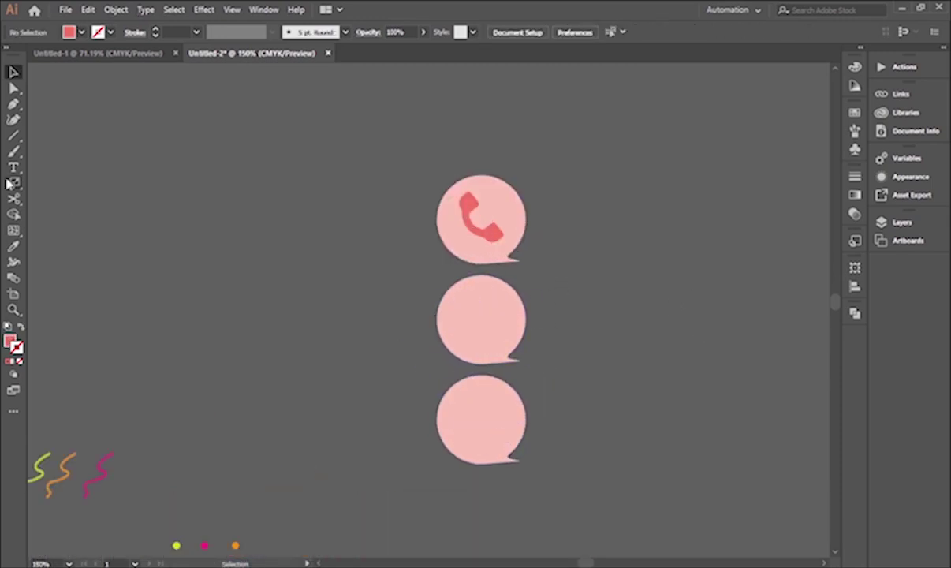
Draw two tall red ellipses, then delete them
key("l")
left_click_drag(108, 179, 139, 300)
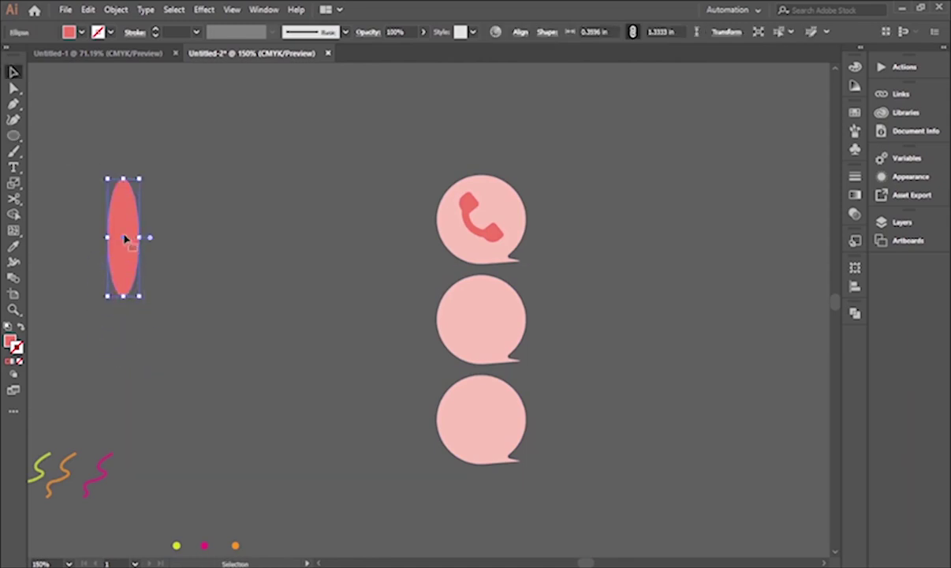
left_click_drag(127, 238, 127, 300)
left_click(117, 307)
key("Delete")
Draw two overlapping rounded rectangles and make them outline-only with a pink stroke
key("l")
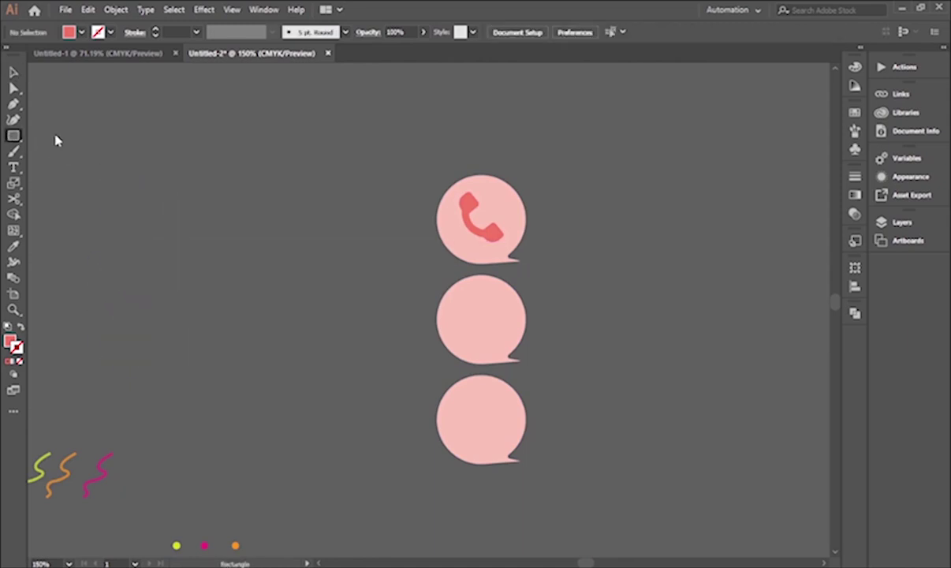
left_click_drag(123, 175, 174, 293)
key("v")
mouse_move(169, 236)
left_mouse_down()
mouse_move(173, 339)
mouse_move(110, 260)
left_mouse_up()
key("a")
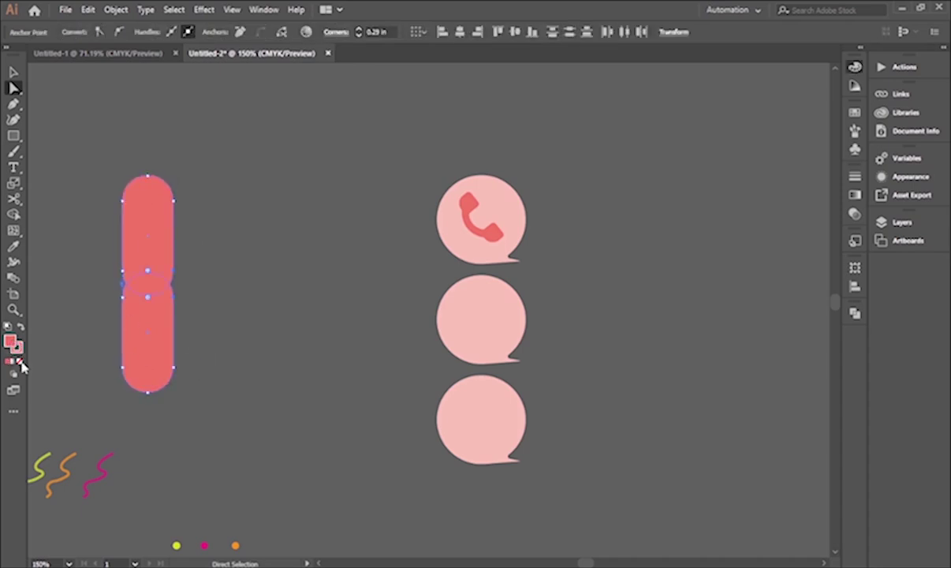
left_click(20, 361)
key("v")
Shrink the two outline shapes and rotate the link about 45 degrees
left_click_drag(173, 392, 140, 245)
left_click_drag(141, 170, 176, 194)
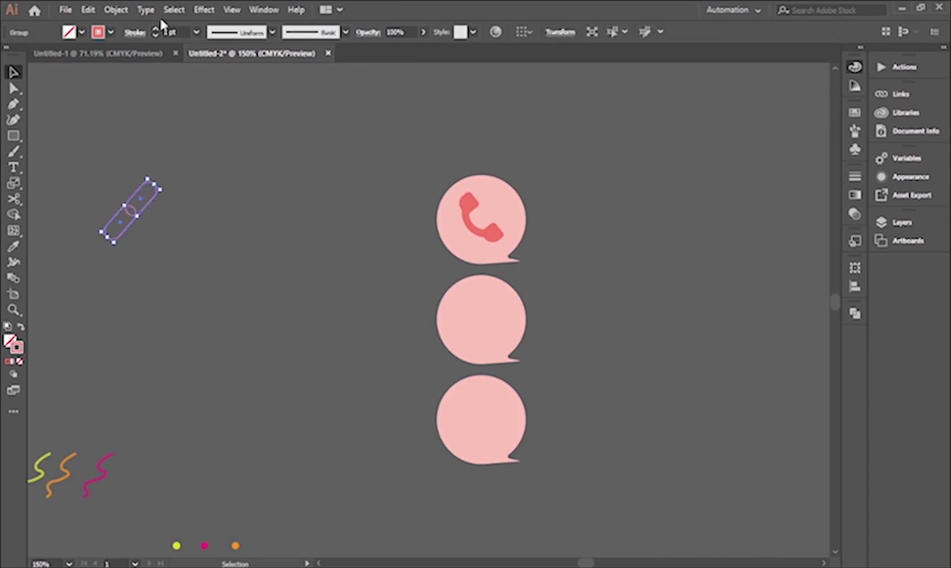
left_click(203, 236)
key("a")
key("ctrl+z")
Move the chain-link icon onto the middle bubble and centre it
left_click(195, 270)
left_click_drag(126, 201, 501, 300)
key("ctrl+equal")
key("ctrl+equal")
key("ctrl+equal")
mouse_move(429, 335)
left_mouse_down()
mouse_move(450, 306)
mouse_move(430, 323)
left_mouse_up()
key("ctrl+minus")
key("ctrl+minus")
key("ctrl+shift+a")
left_click(489, 304)
left_click(380, 335)
Add an '@' text object on the canvas
scroll(604, 374, "down", 2)
scroll(604, 374, "right", 2)
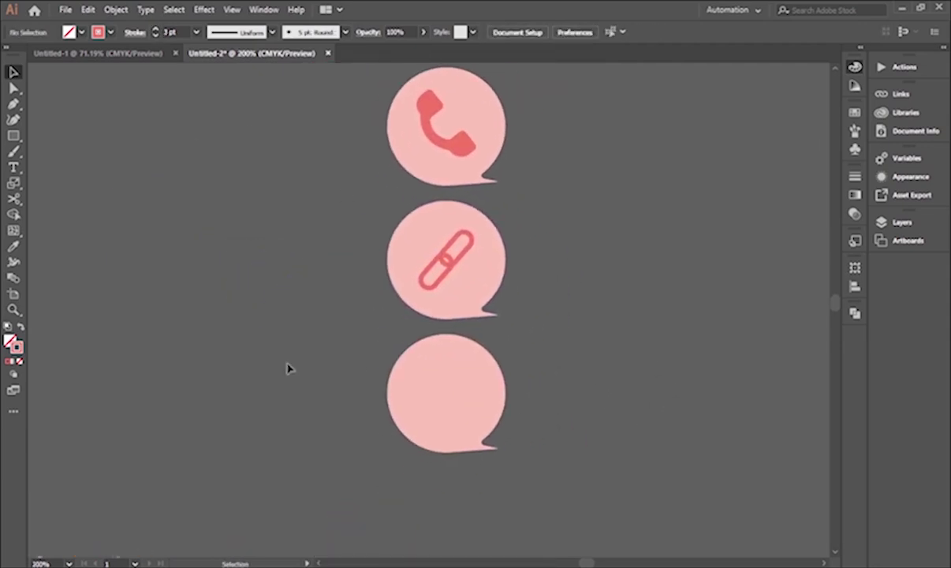
key("t")
left_click(168, 388)
type("@")
key("Escape")
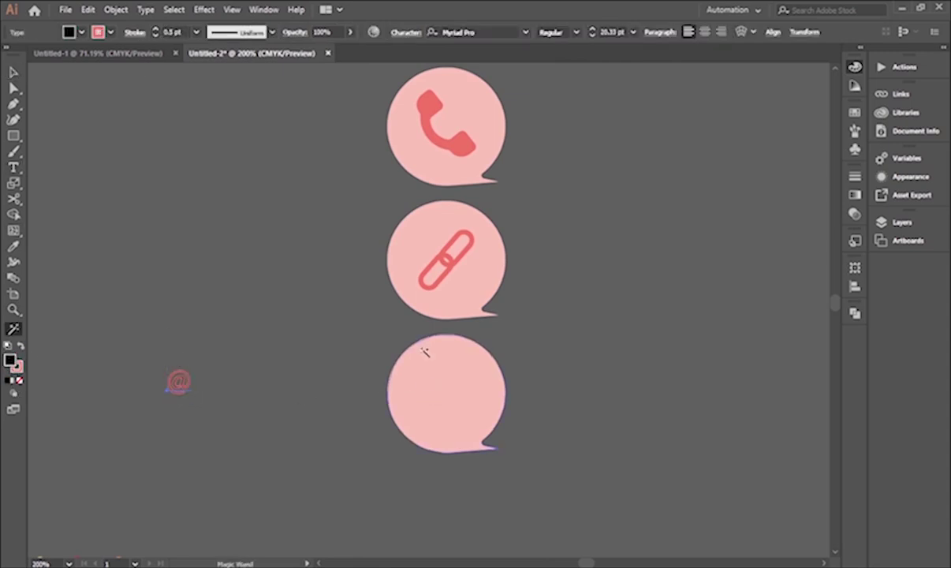
Give the @ the phone icon's red, move it into the bottom bubble and enlarge it
key("i")
left_click(464, 130)
key("v")
left_click(231, 416)
mouse_move(231, 416)
left_mouse_down()
mouse_move(162, 359)
mouse_move(447, 394)
mouse_move(459, 405)
left_mouse_up()
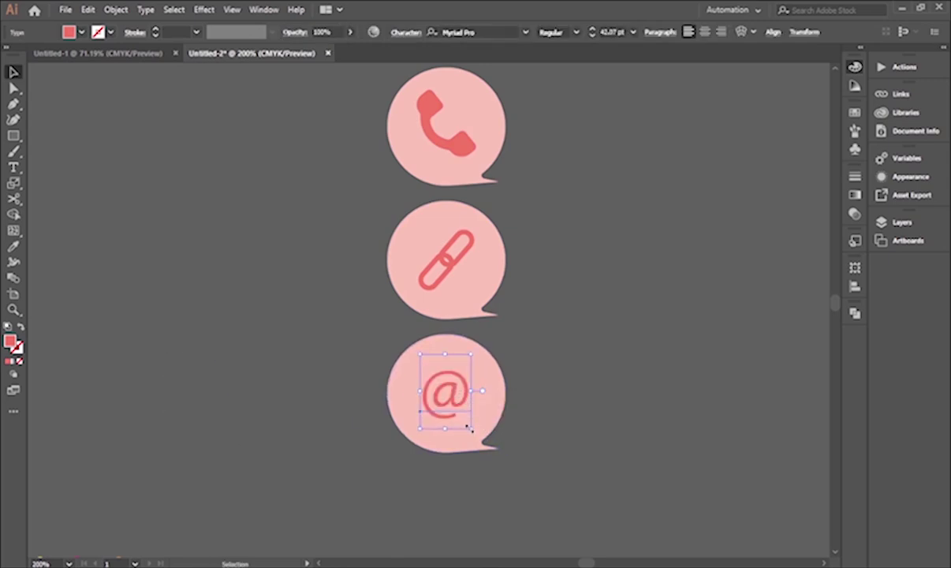
left_click_drag(469, 426, 488, 433)
left_click(555, 433)
scroll(549, 371, "down", 1)
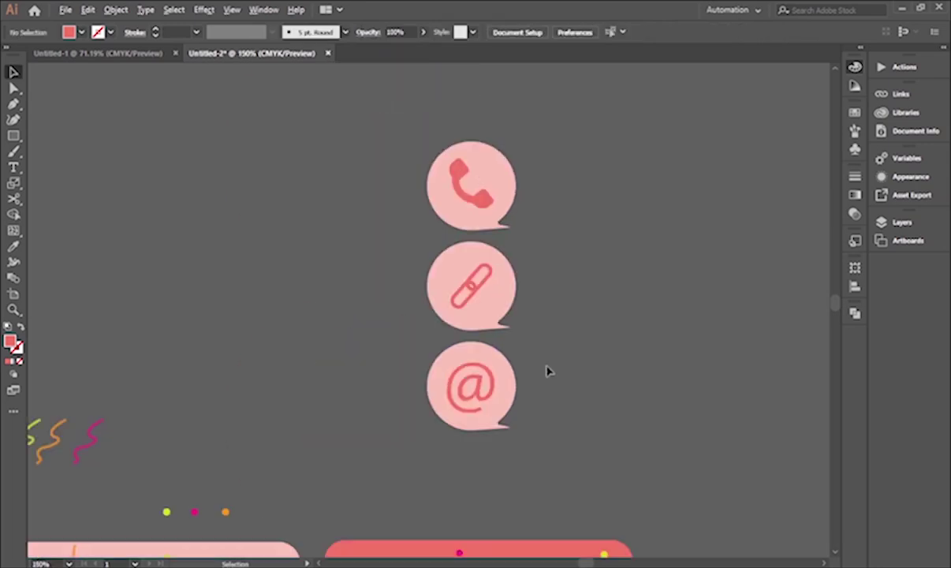
key("shift+x")
left_click(489, 189)
Move the phone, link and @ icon bubbles together onto the red back card
left_click(496, 291)
left_click(496, 379)
scroll(541, 278, "down", 2)
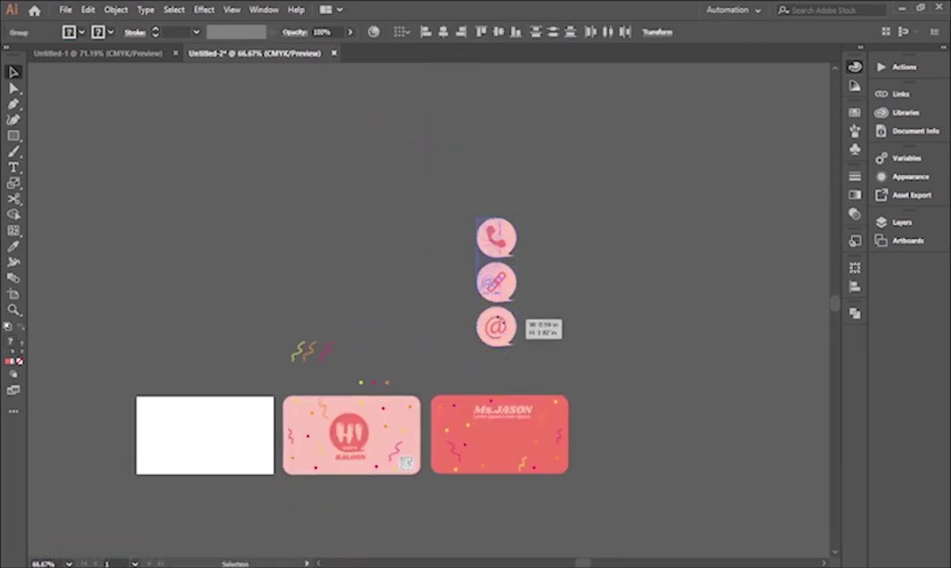
left_click_drag(496, 327, 479, 441)
scroll(479, 441, "up", 5)
left_click_drag(479, 397, 466, 422)
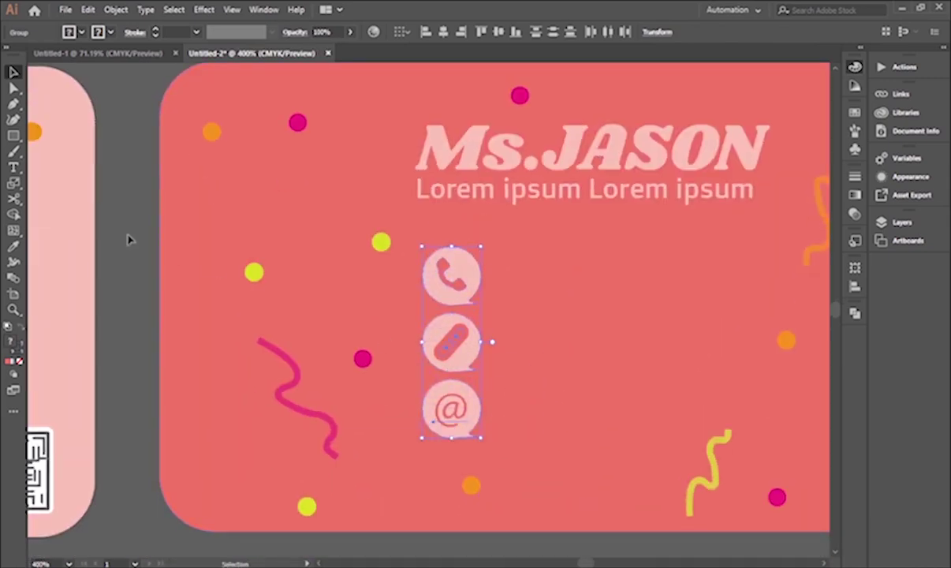
Strip the solid fill from the link icon in the middle bubble
left_click(461, 363)
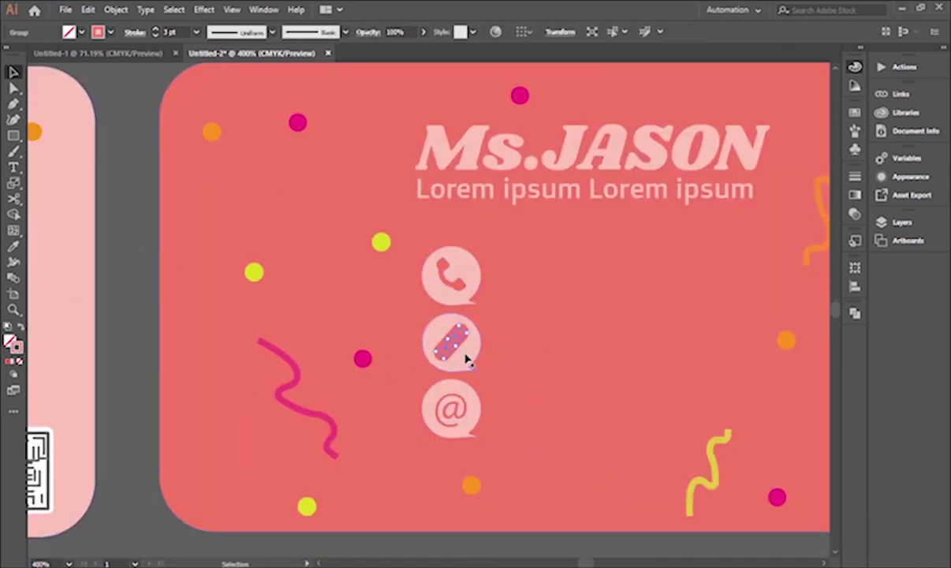
scroll(466, 359, "up", 4)
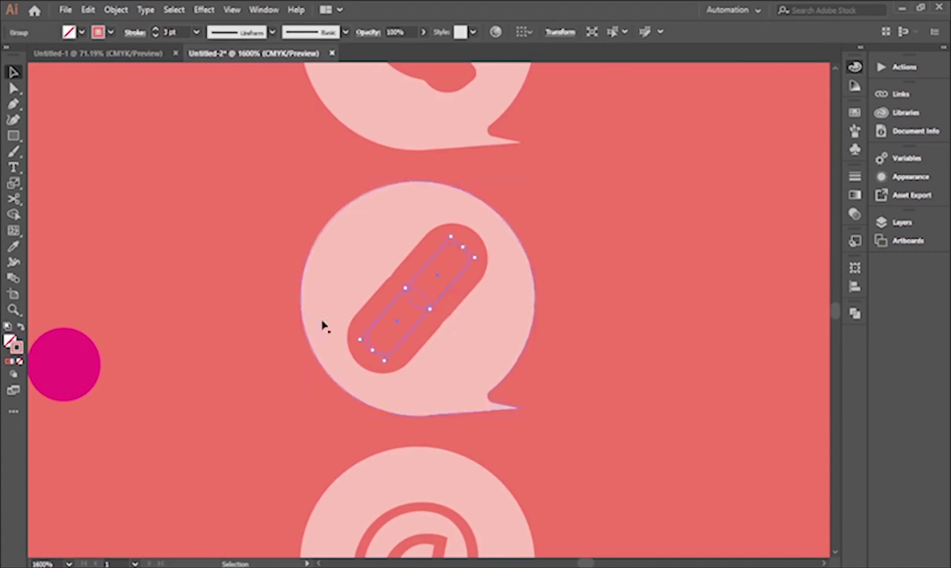
key("ctrl+alt+a")
key("ctrl+z")
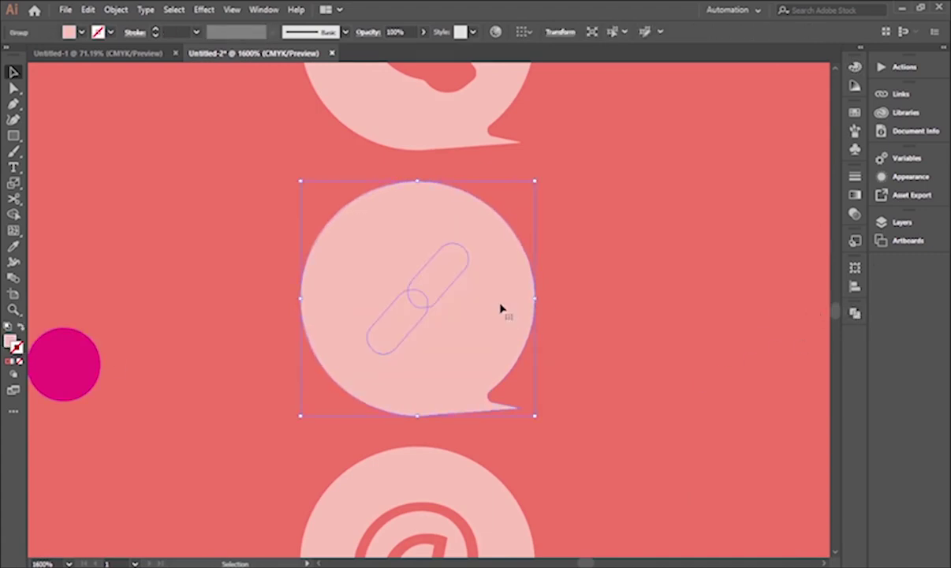
left_click(418, 324)
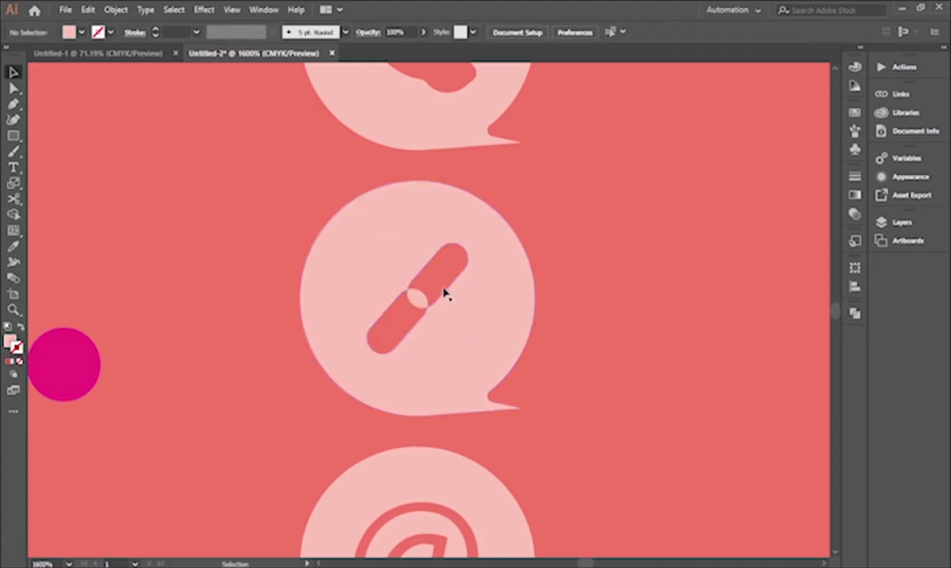
left_click(446, 300)
key("ctrl+minus")
key("ctrl+minus")
key("ctrl+minus")
left_click_drag(586, 388, 544, 460)
key("ctrl+minus")
key("ctrl+minus")
key("ctrl+minus")
key("ctrl+plus")
key("ctrl+plus")
key("ctrl+plus")
Drop the three-icon stack onto the red card just below the name
left_click(636, 389)
key("ctrl+minus")
key("ctrl+minus")
key("ctrl+minus")
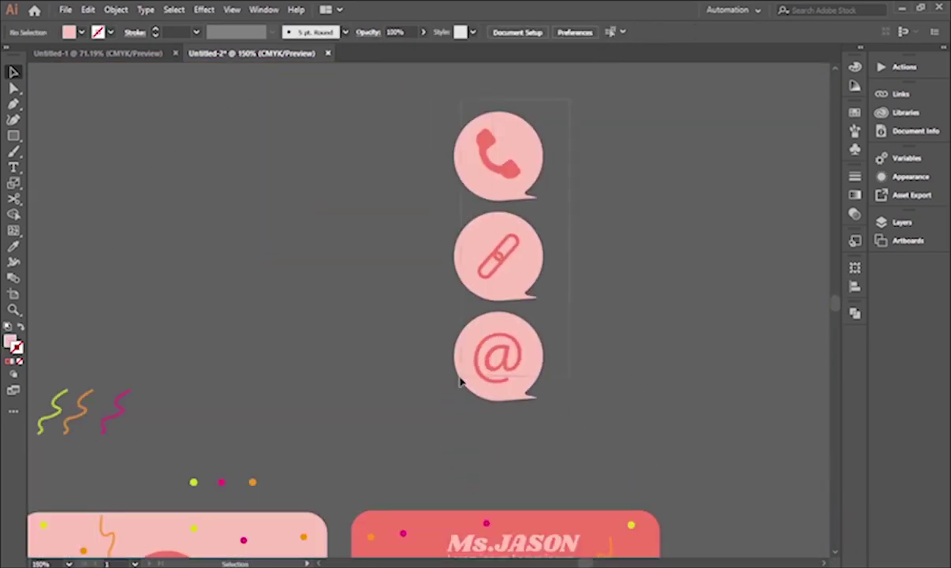
key("ctrl+minus")
key("ctrl+minus")
key("ctrl+minus")
key("ctrl+plus")
key("ctrl+plus")
key("ctrl+plus")
left_click(675, 376)
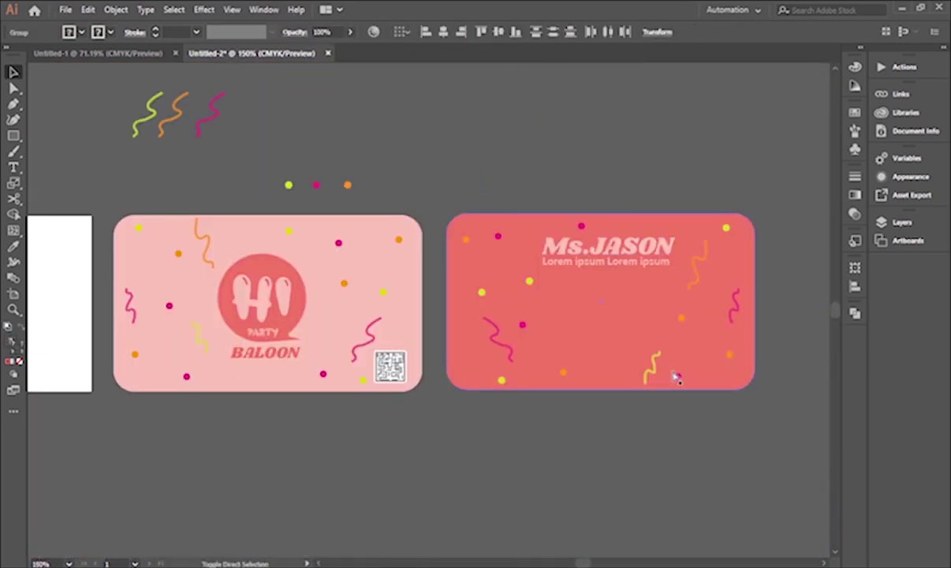
scroll(609, 318, "up", 5)
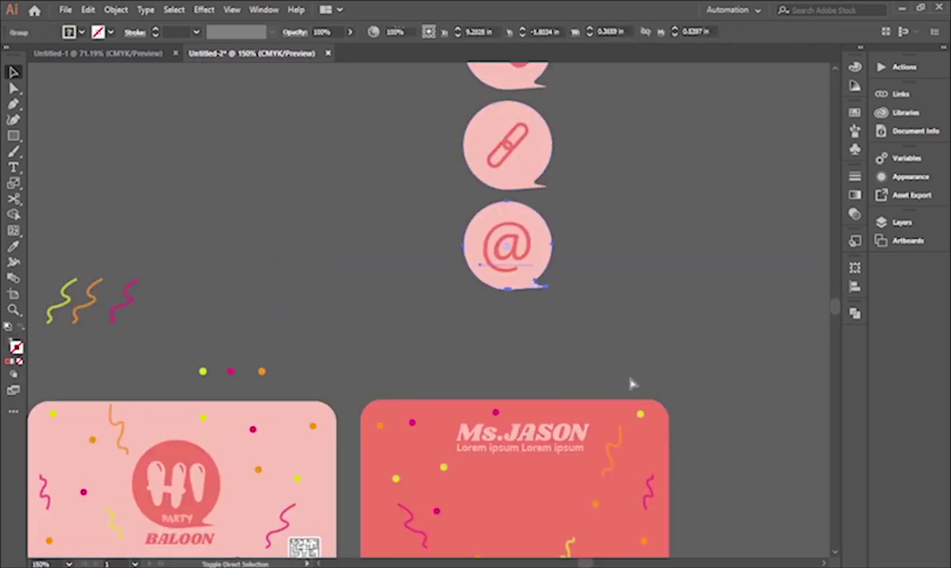
scroll(559, 394, "up", 4)
scroll(559, 394, "down", 4)
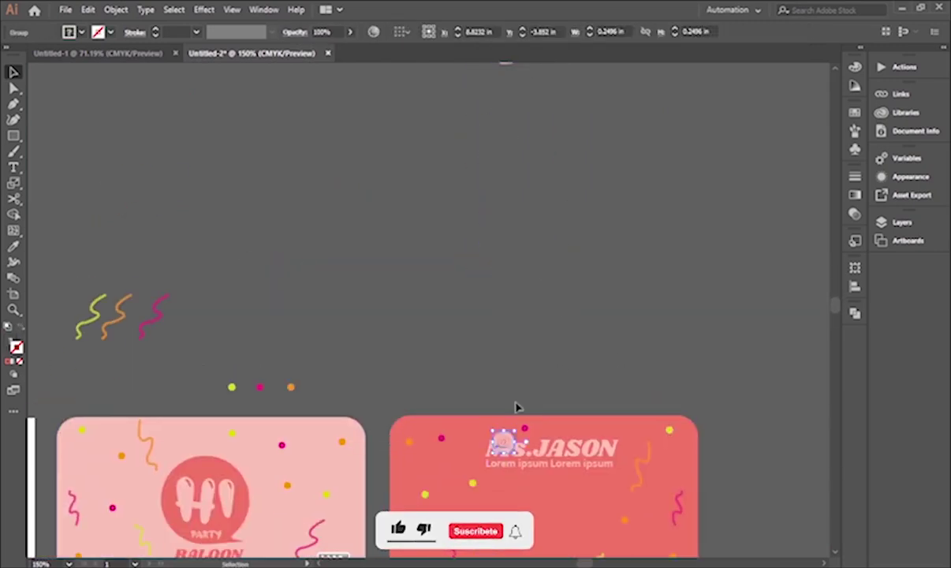
scroll(594, 271, "up", 3)
left_click_drag(500, 443, 500, 521)
Check the link pill and @ icon within the placed icon stack
key("ctrl+plus")
key("ctrl+plus")
key("ctrl+plus")
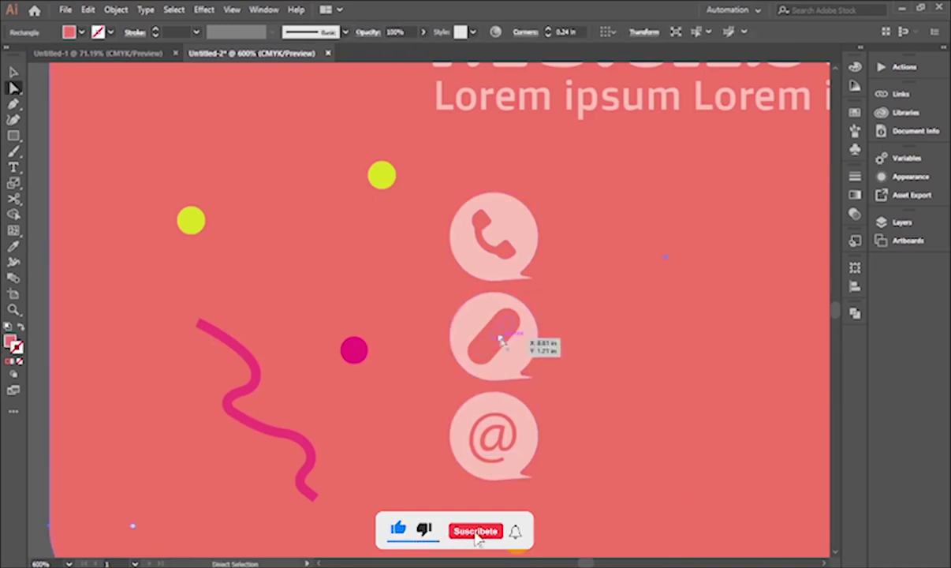
left_click(495, 346)
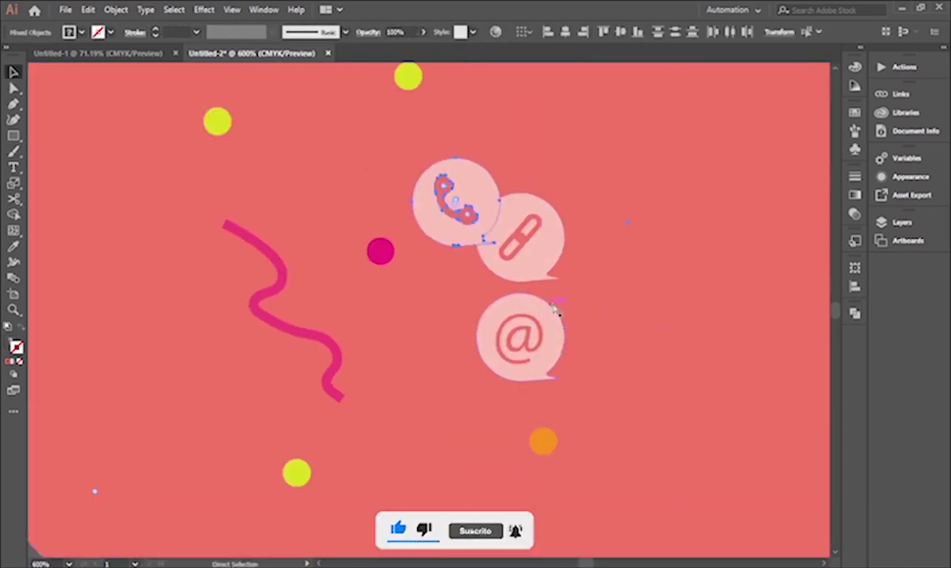
key("ctrl+minus")
key("ctrl+minus")
left_click(562, 378)
scroll(599, 378, "up", 1)
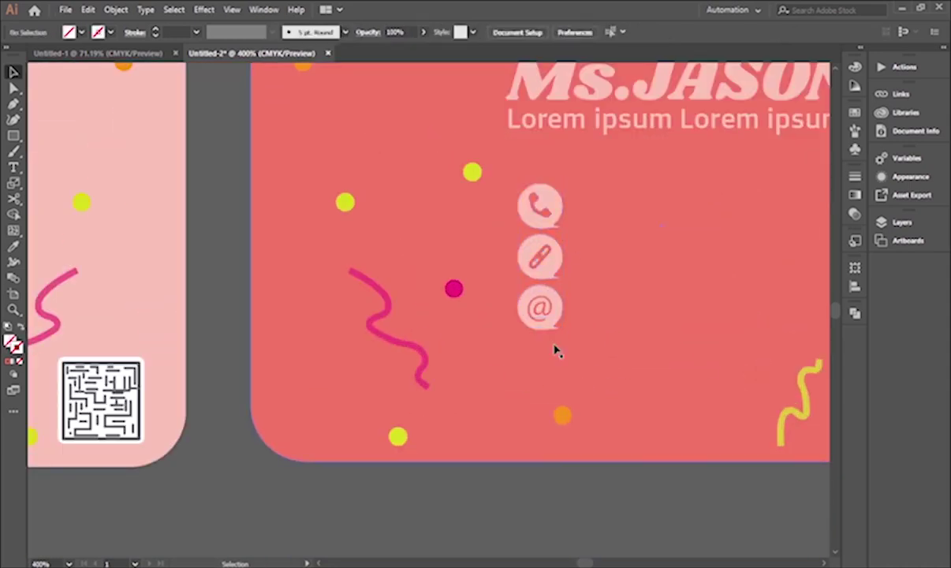
left_click(540, 339)
left_click(607, 483)
Add a new text line beside the phone icon on the red card
key("a")
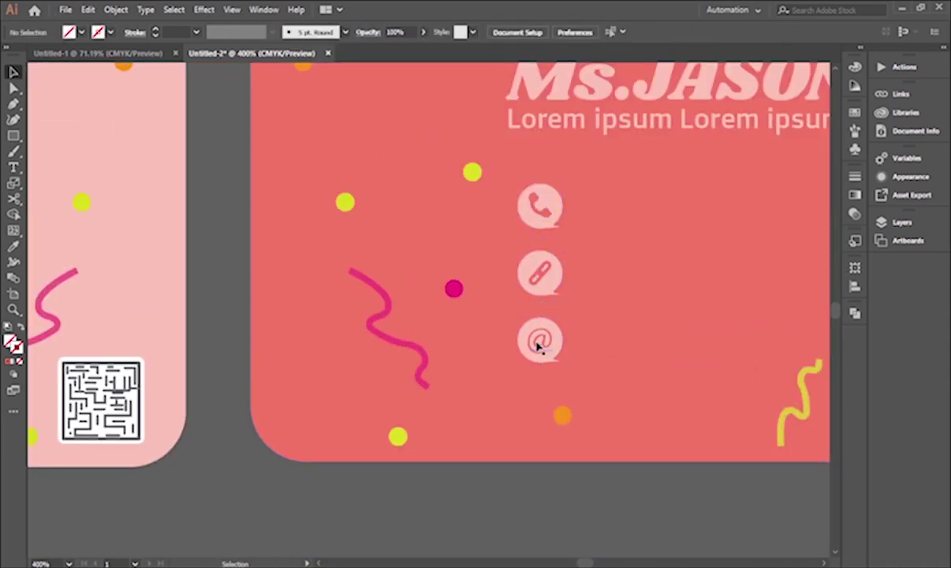
left_click(539, 340)
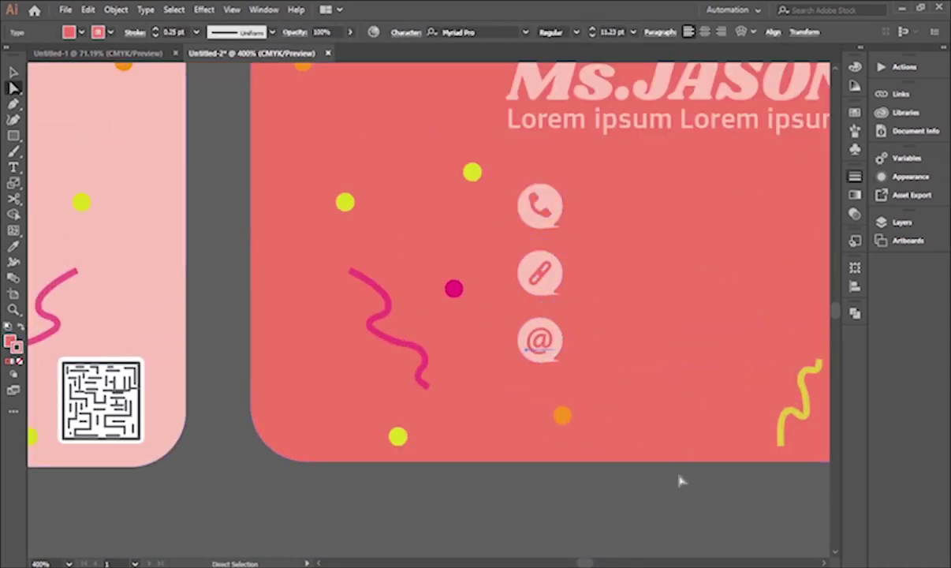
scroll(631, 489, "right", 3)
scroll(554, 322, "up", 1)
key("t")
left_click(513, 233)
key("Escape")
left_click(592, 35)
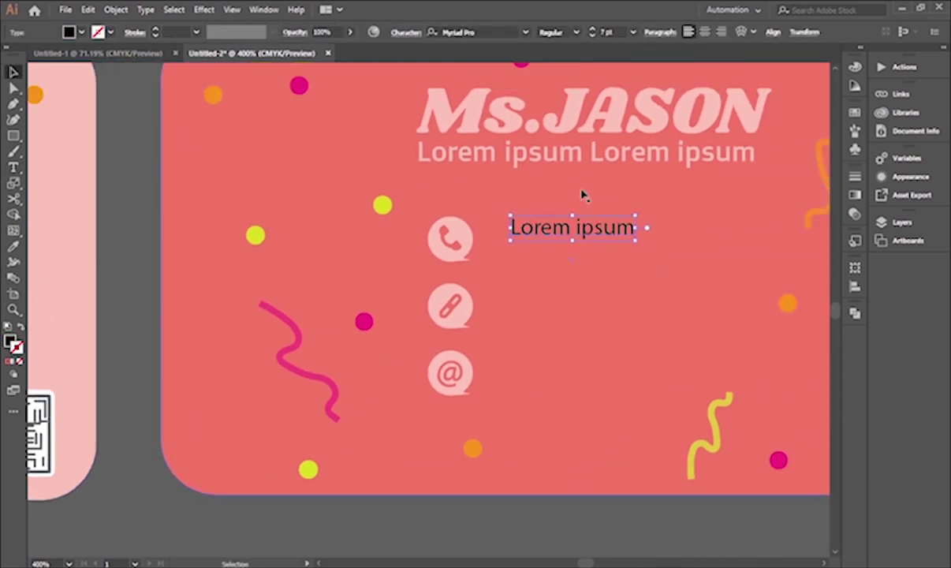
scroll(582, 194, "right", 5)
scroll(662, 208, "left", 3)
scroll(551, 253, "up", 1)
Enter the phone number and duplicate that line twice below it
triple_click(409, 273)
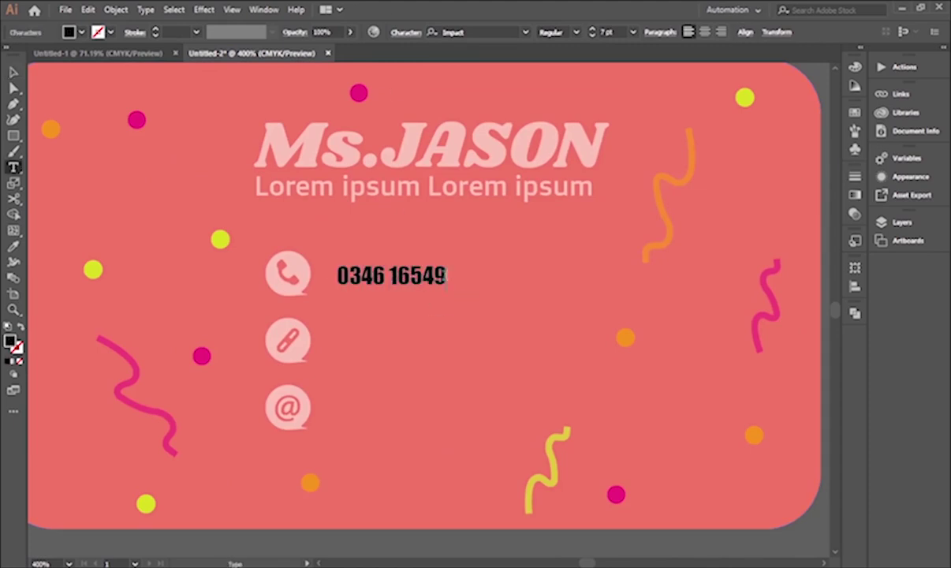
key("ctrl+shift+a")
type("123")
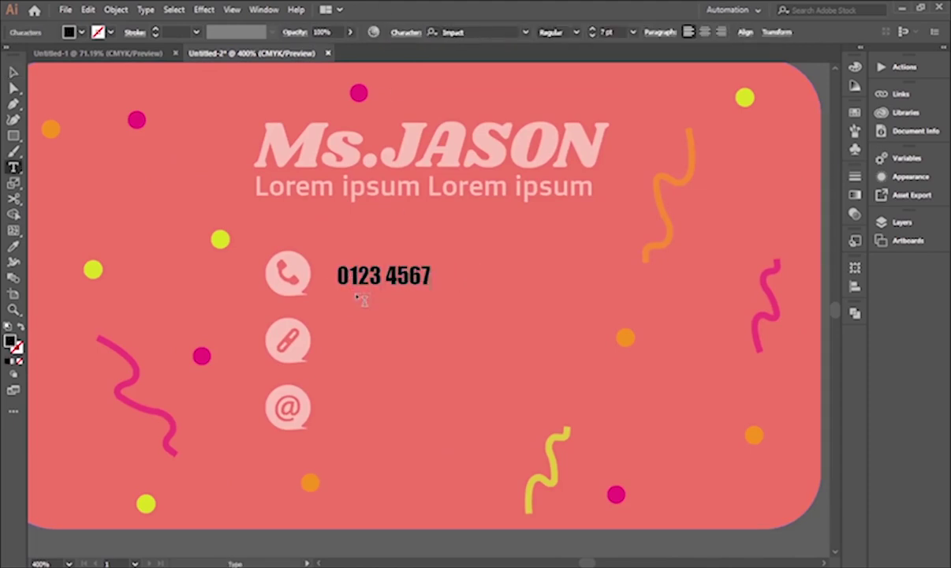
left_click_drag(371, 290, 371, 357)
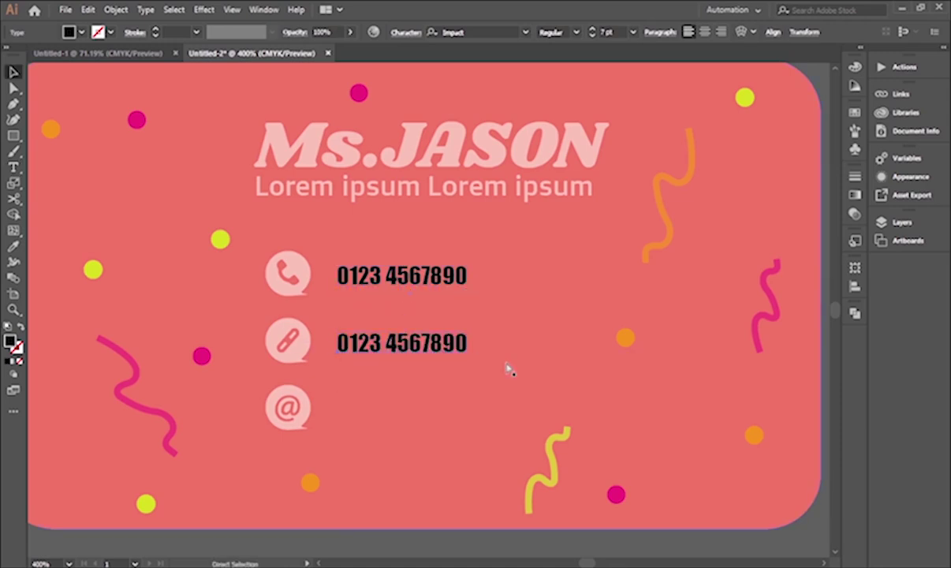
key("ctrl+d")
triple_click(426, 342)
type("www.youwebsite.com")
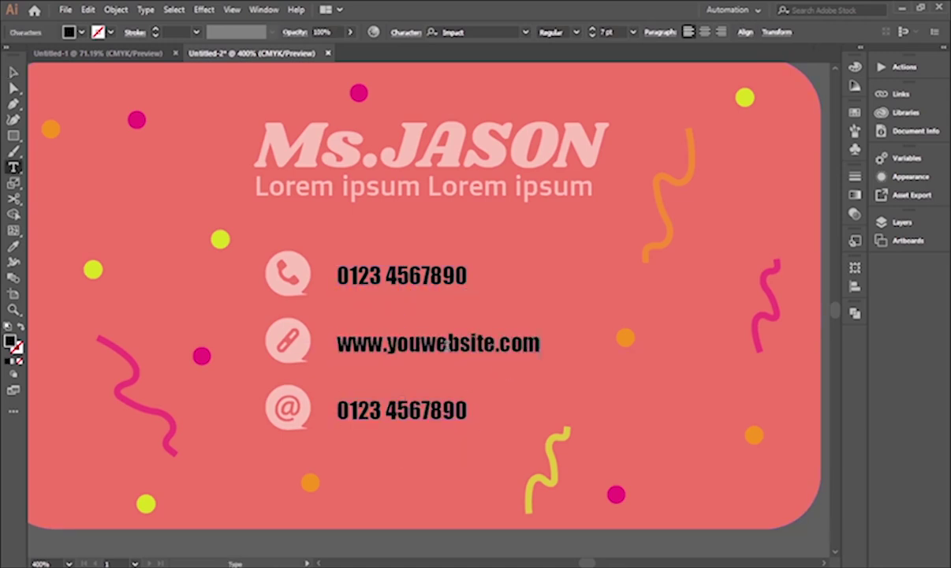
triple_click(370, 409)
type("Address")
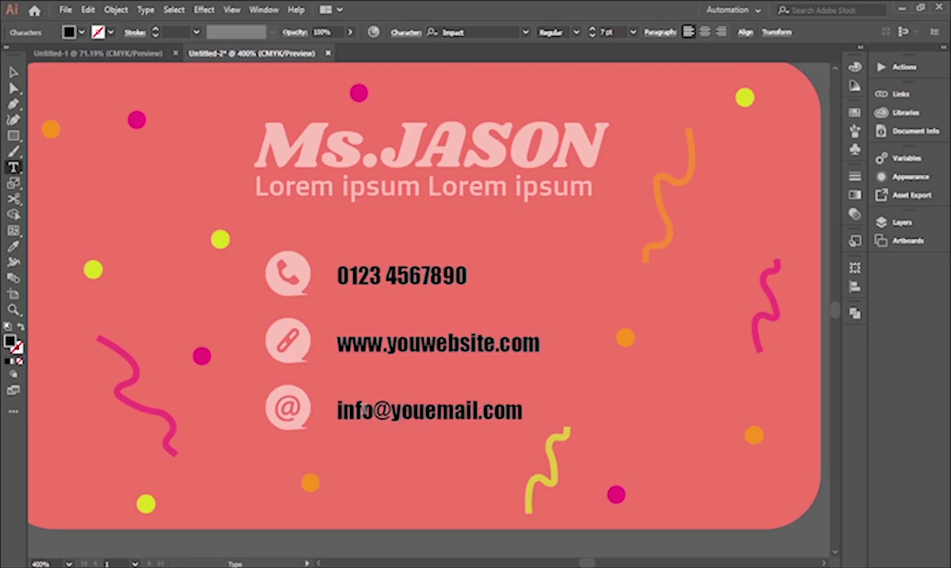
left_click(402, 354, "shift")
left_click(465, 31)
Try other fonts and the pink headline style on the contact lines, then revert
key("Down")
key("Down")
key("Down")
key("Down")
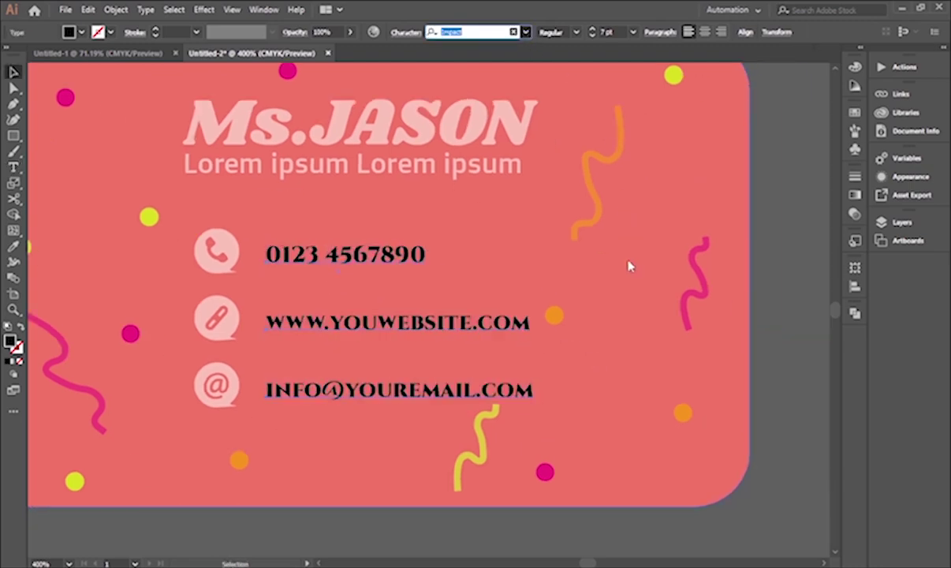
key("Down")
key("Down")
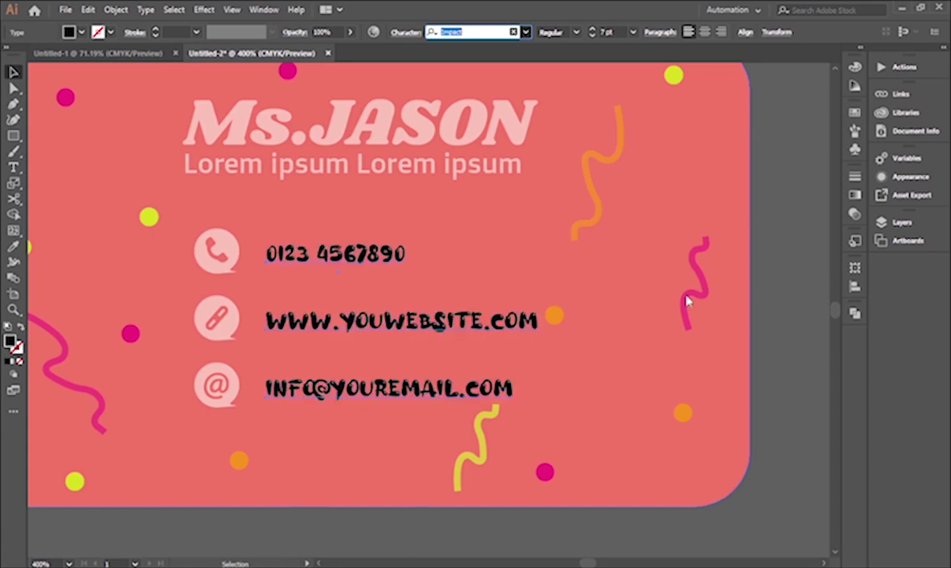
key("i")
left_click(556, 132)
left_click(592, 36)
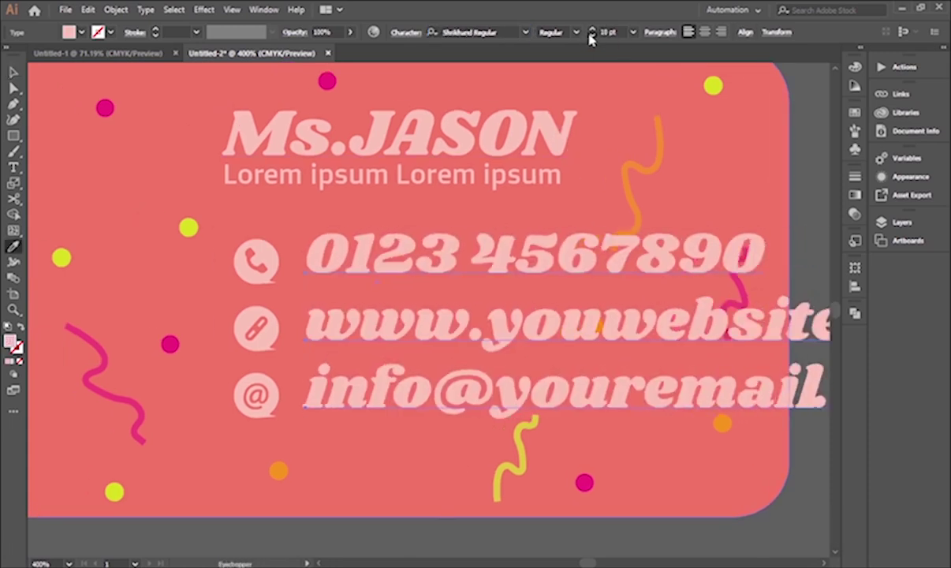
left_click(592, 36)
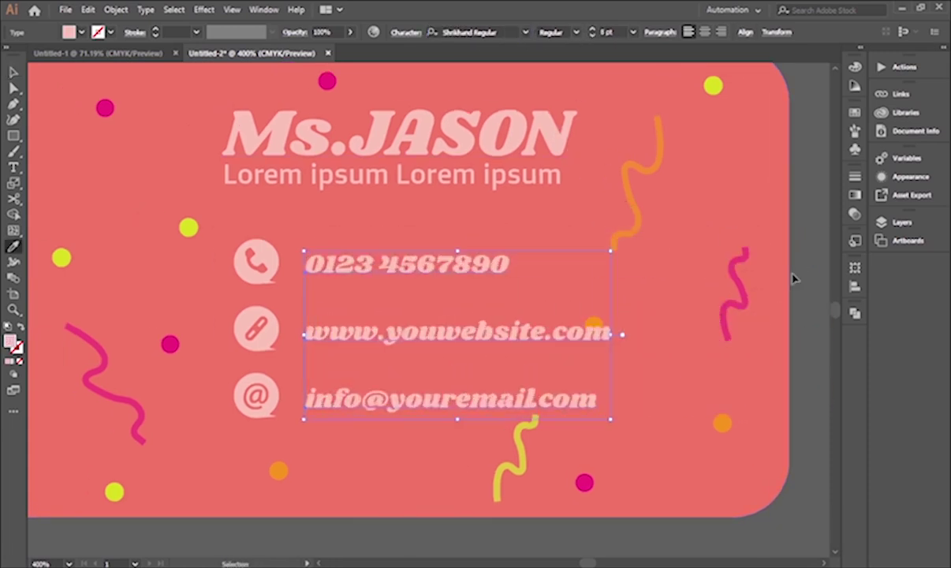
key("ctrl+shift+period")
key("ctrl+shift+period")
key("ctrl+shift+period")
key("ctrl+shift+period")
key("ctrl+z")
key("ctrl+z")
key("ctrl+z")
key("v")
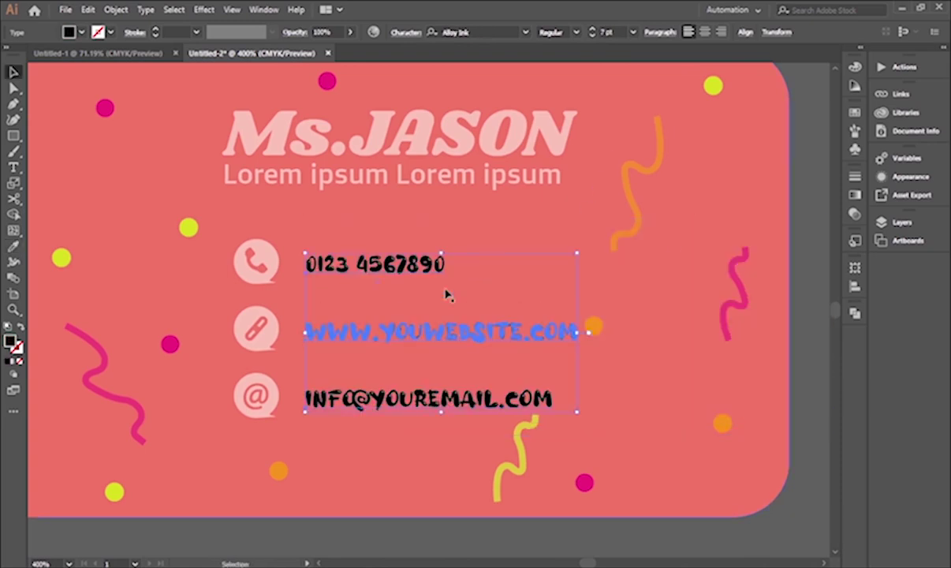
Copy the pink Lorem ipsum subtitle style onto the contact lines
key("i")
left_click(407, 172)
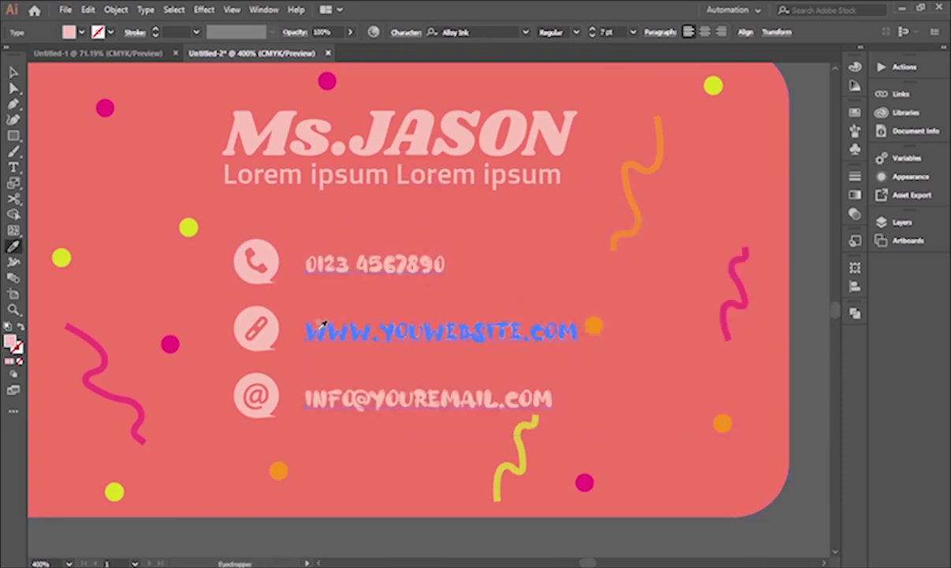
key("v")
left_click(335, 252)
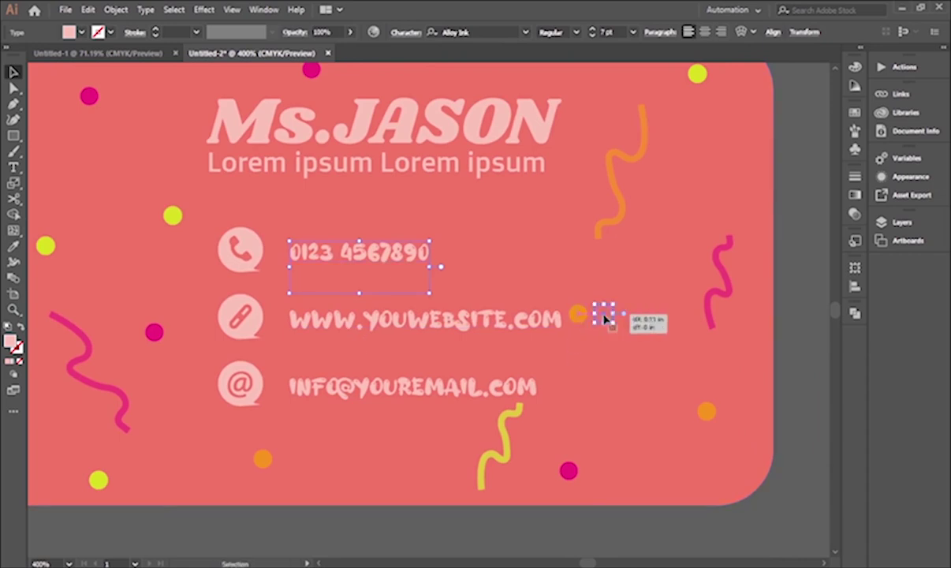
left_click_drag(605, 317, 603, 315)
Step through alternative fonts for the three contact lines
left_click(420, 374)
scroll(420, 357, "down", 3)
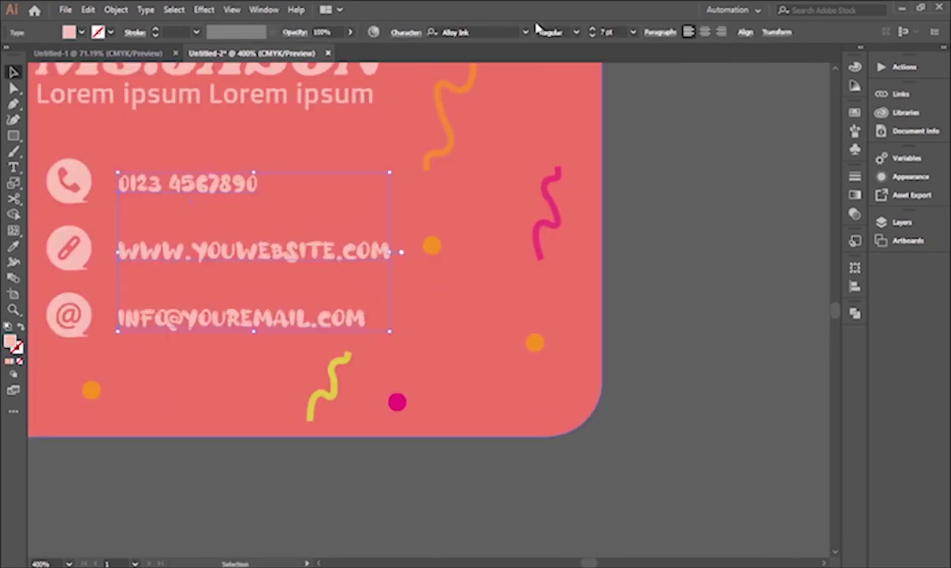
left_click(505, 31)
key("Down")
key("Down")
key("Down")
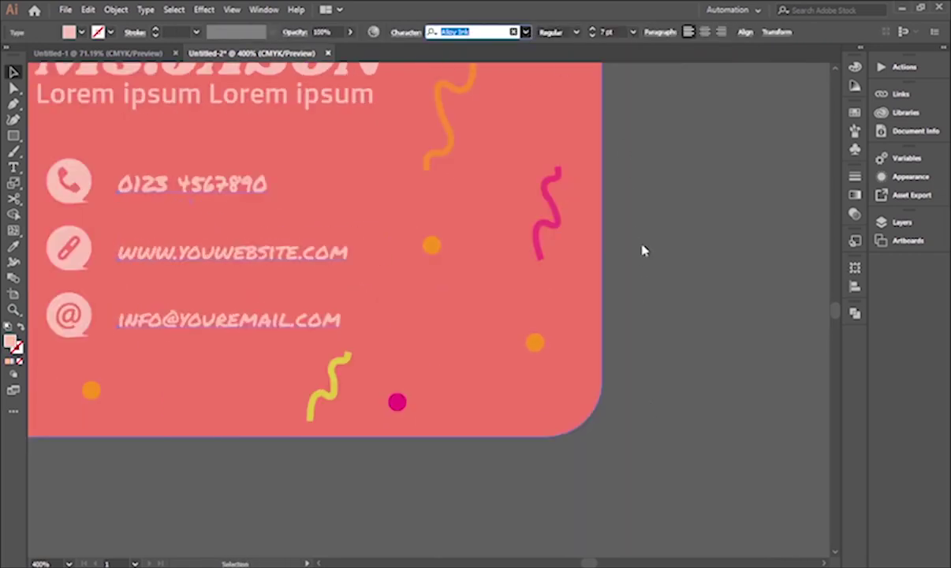
key("Down")
key("Down")
key("Down")
key("Down")
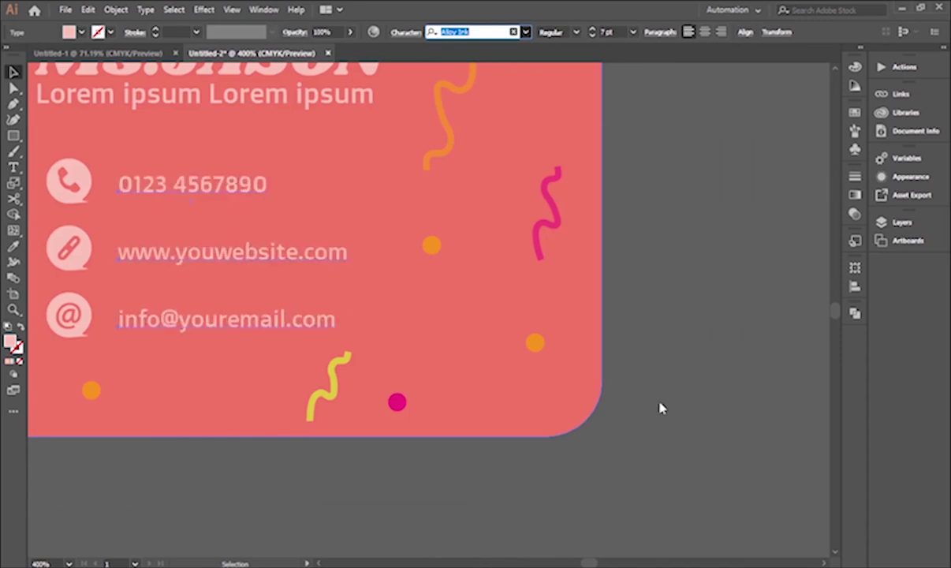
left_click(453, 276)
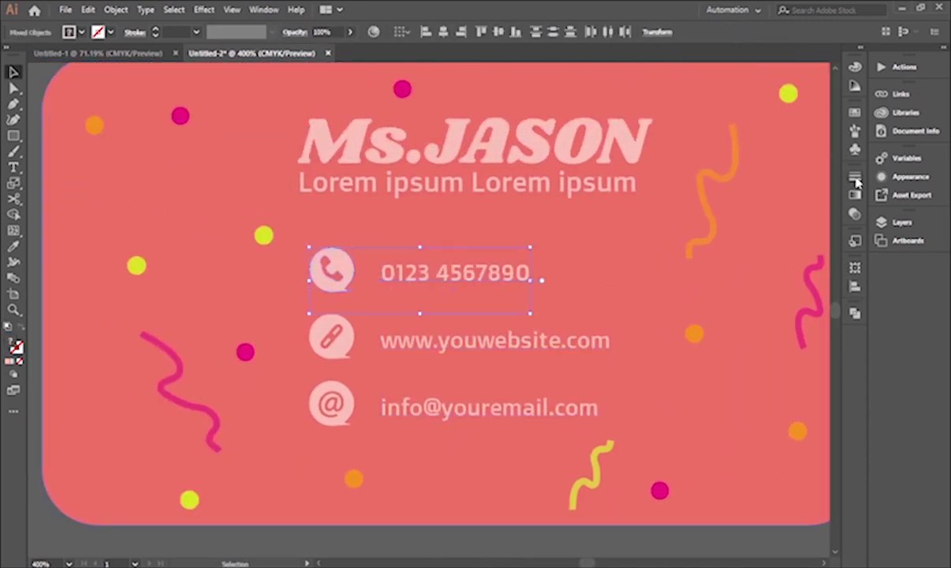
Move the contact text block left, closer to the icons
left_click(374, 343)
left_click(521, 404)
left_click(569, 446)
left_click(293, 235)
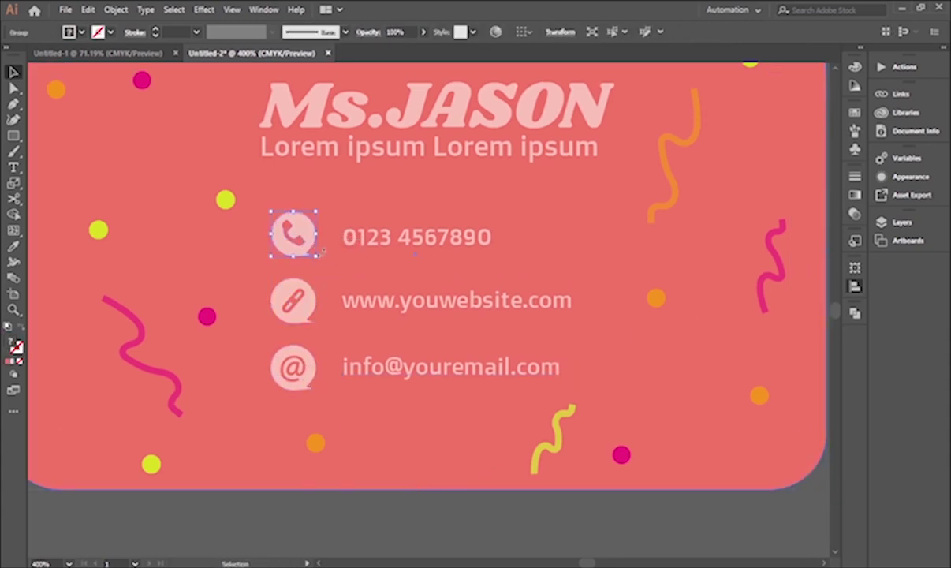
left_click(293, 366)
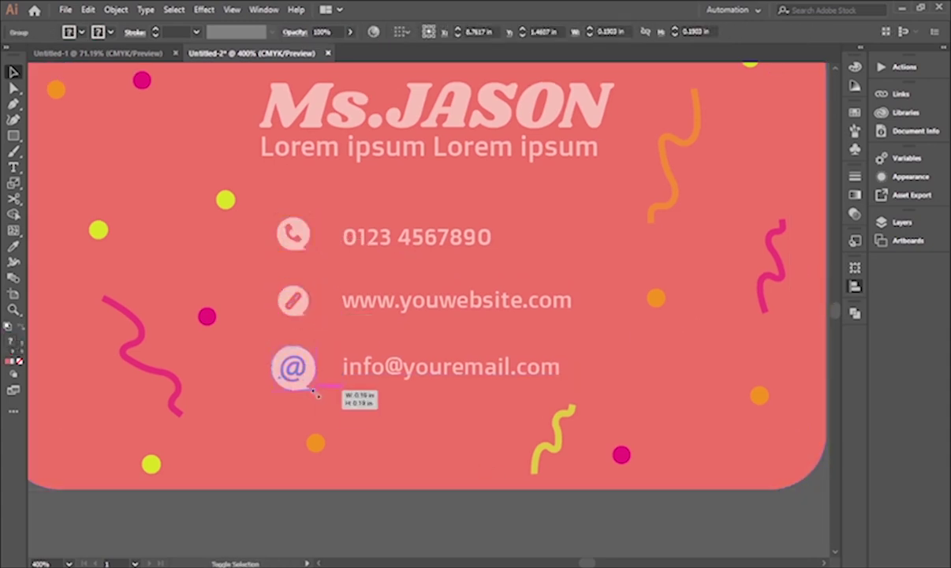
scroll(460, 462, "up", 2)
left_click(370, 284)
left_click_drag(339, 282, 325, 282)
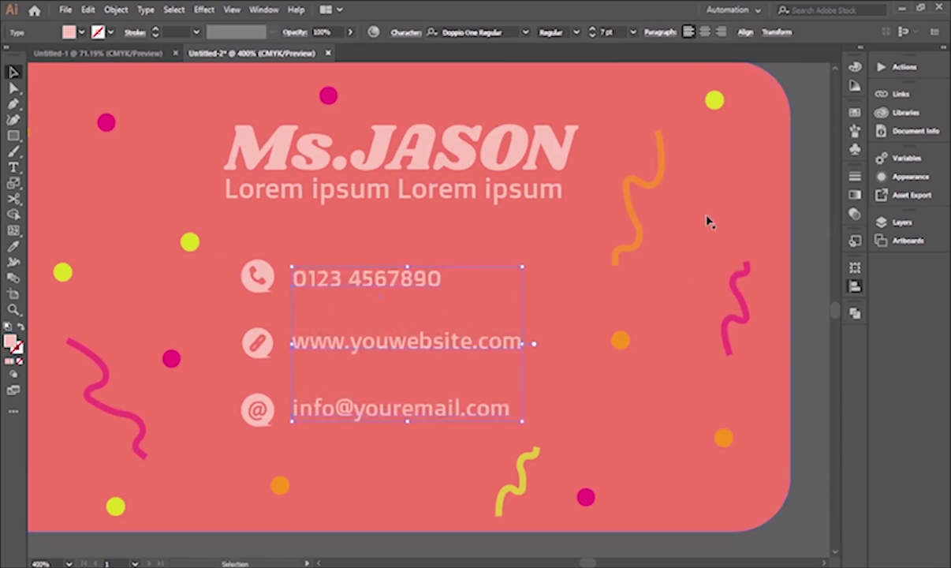
left_click(307, 328)
Nudge the website and e-mail lines down and fine-tune the phone line's position
left_click(367, 279)
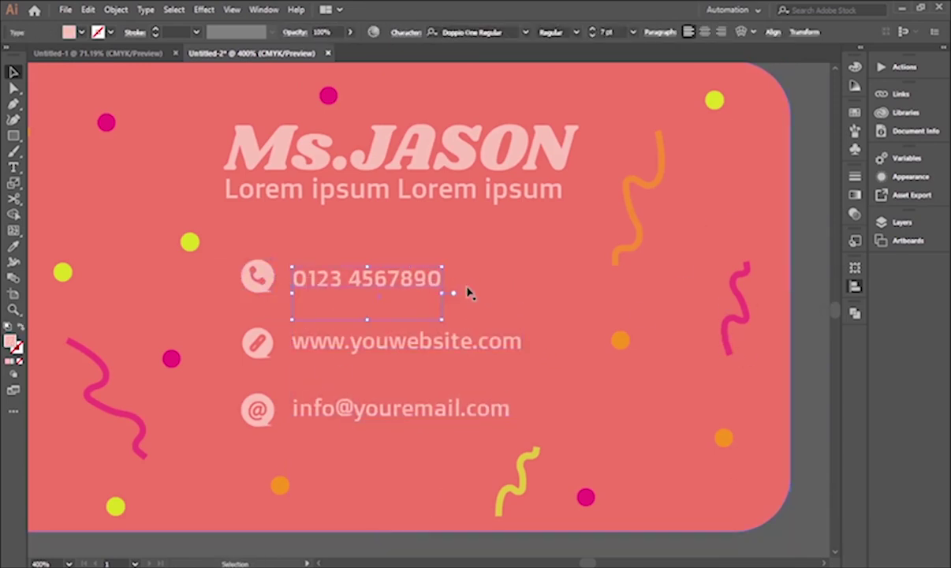
left_click(406, 347)
key("Down")
left_click(386, 410)
key("Down")
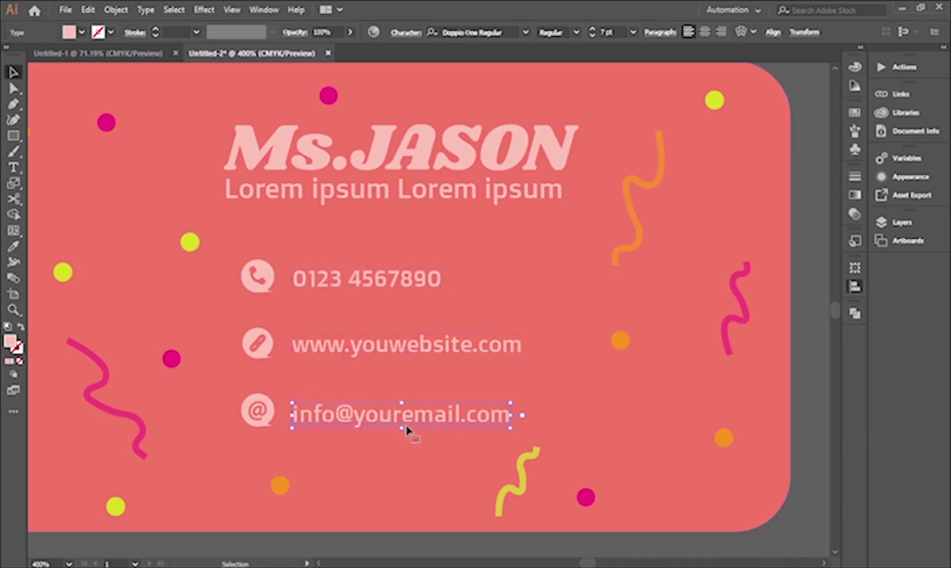
left_click(442, 490)
key("ctrl+minus")
left_click_drag(438, 332, 438, 326)
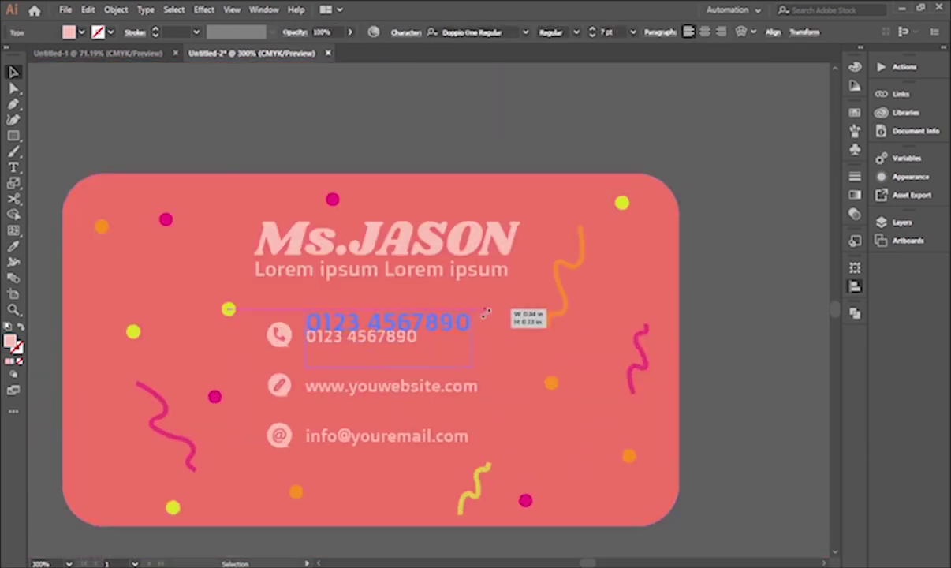
key("Down")
key("Down")
key("Down")
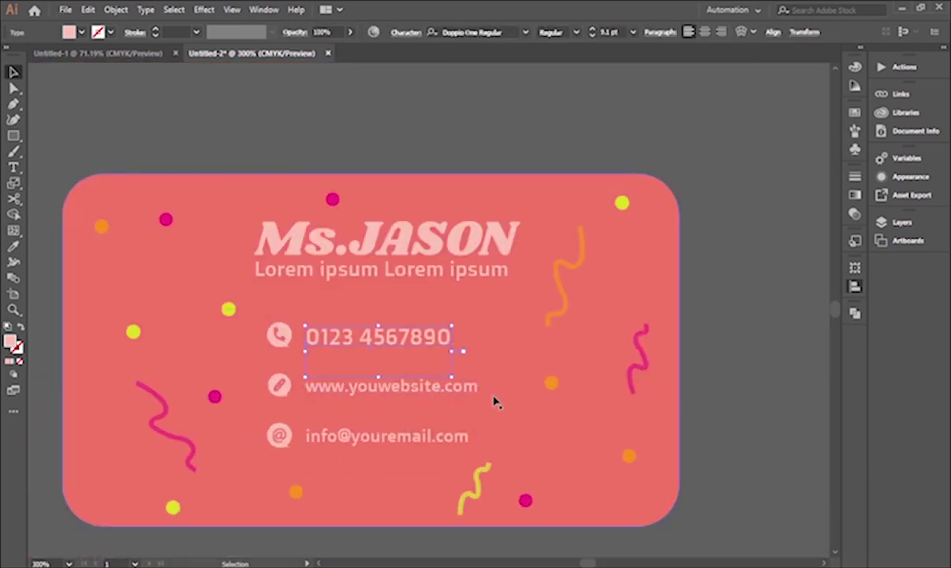
Shrink the website line's font and align the phone and e-mail lines beside their icons
key("ctrl+plus")
key("ctrl+plus")
key("ctrl+plus")
left_click(591, 35)
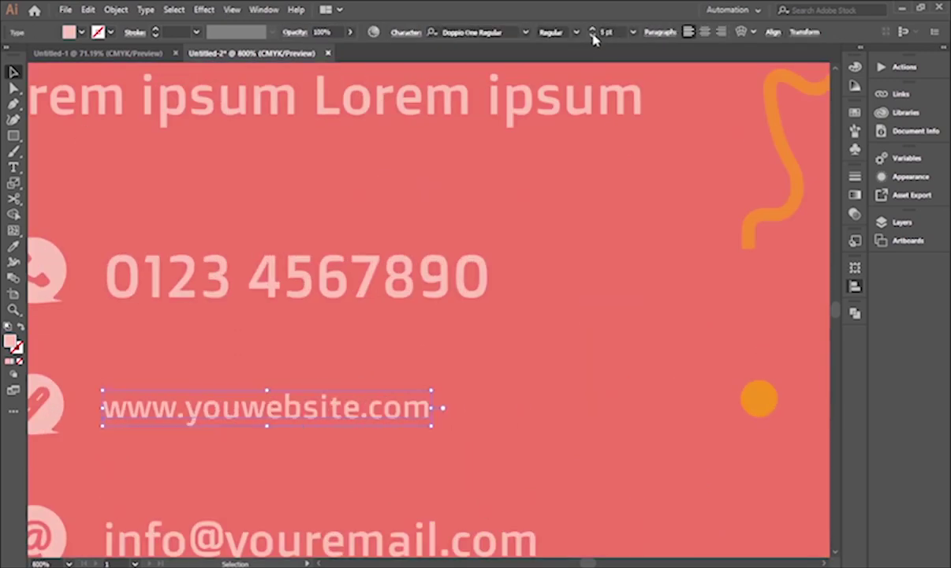
left_click(484, 275)
left_click_drag(484, 275, 504, 260)
scroll(504, 260, "down", 5)
left_click(520, 339)
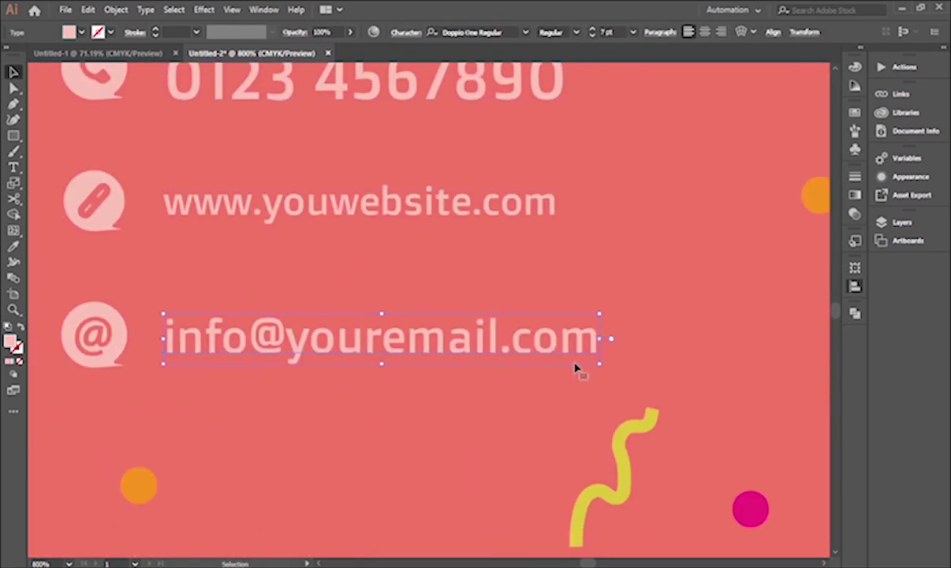
left_click_drag(507, 345, 562, 379)
key("ctrl+0")
left_click(600, 417)
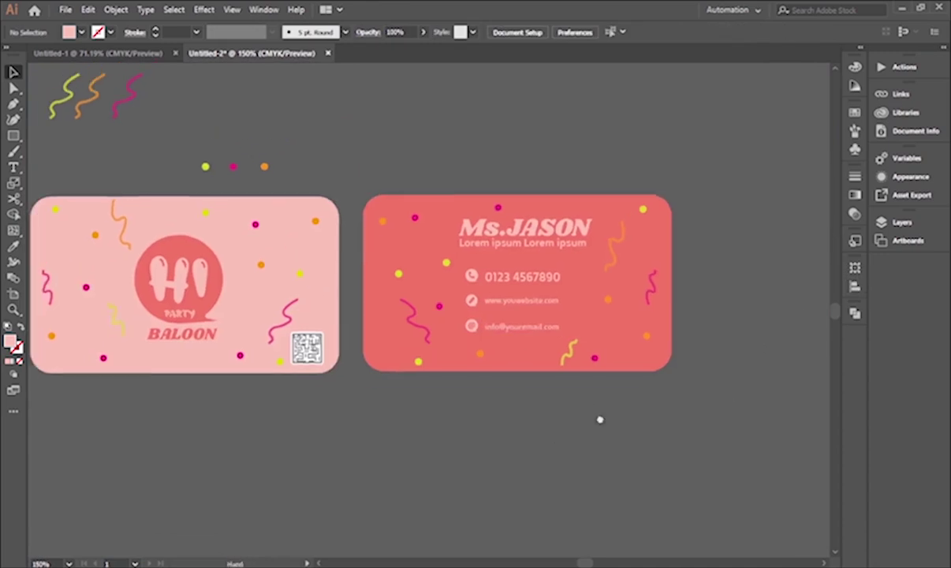
Delete the leftover confetti above the cards and copy the HI logo up there
left_click_drag(233, 163, 371, 179)
key("Delete")
left_click(261, 303)
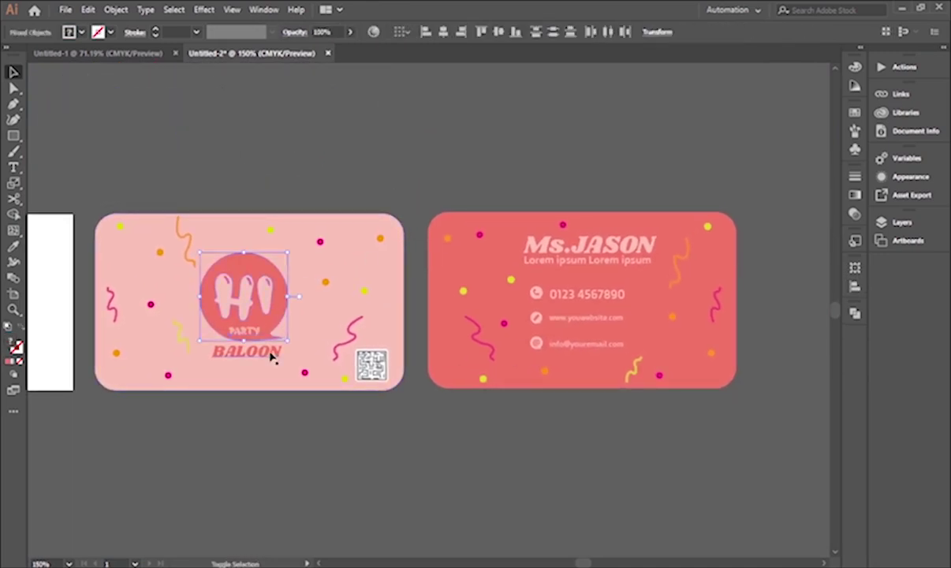
left_click_drag(611, 314, 475, 149, "alt")
Group the contact text items on the red card
left_click_drag(537, 210, 599, 351)
left_click(574, 349, "shift")
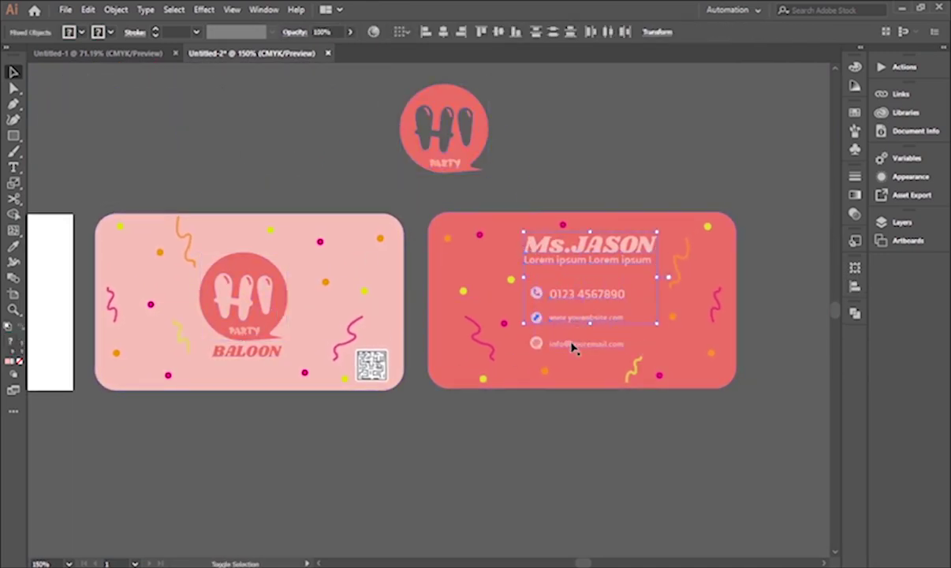
key("ctrl+g")
left_click(680, 384, "shift")
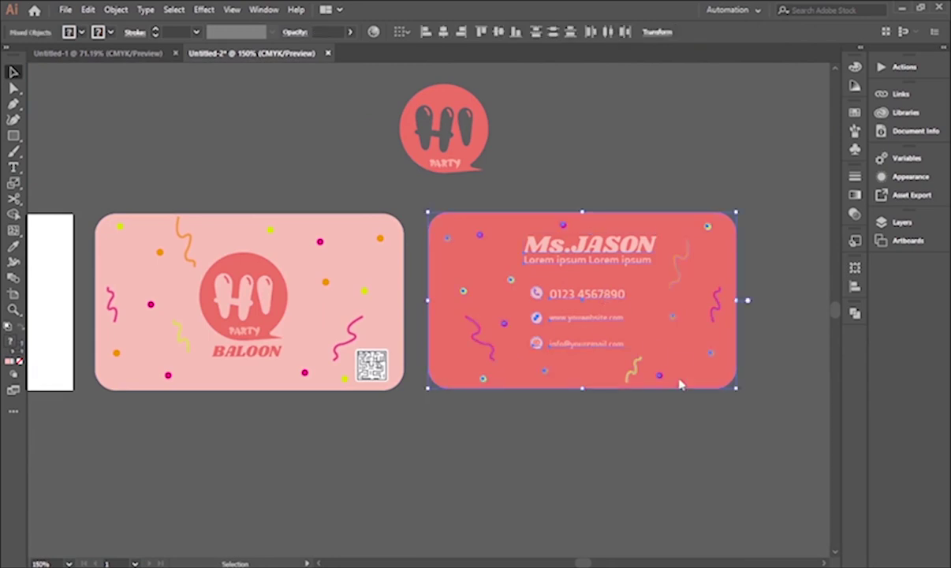
Tint the logo copy light pink without PARTY text, enlarge it onto the red card
left_click(451, 165)
left_click_drag(450, 165, 363, 164)
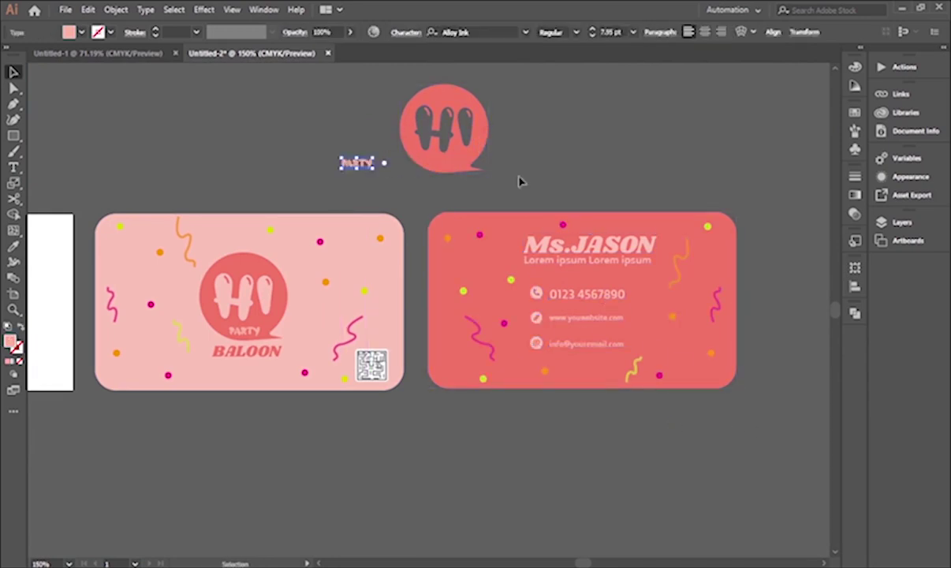
left_click_drag(504, 75, 363, 191)
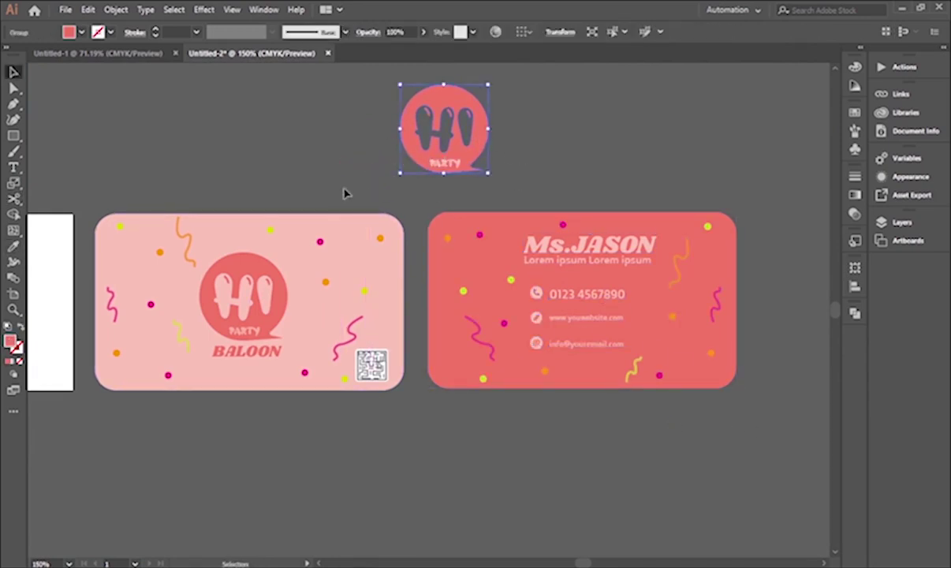
left_click(362, 229)
key("v")
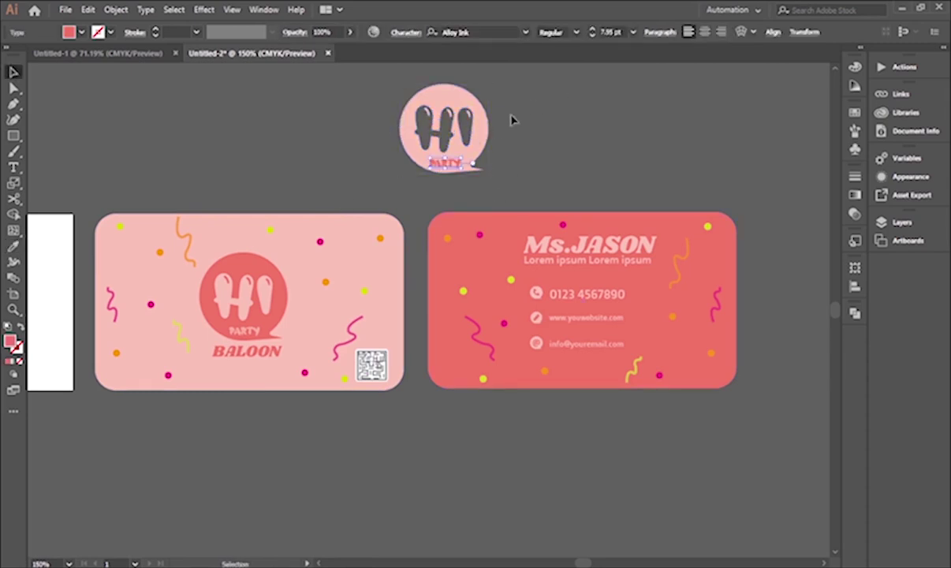
left_click(480, 158)
left_click_drag(490, 169, 551, 224)
left_click_drag(468, 187, 587, 338)
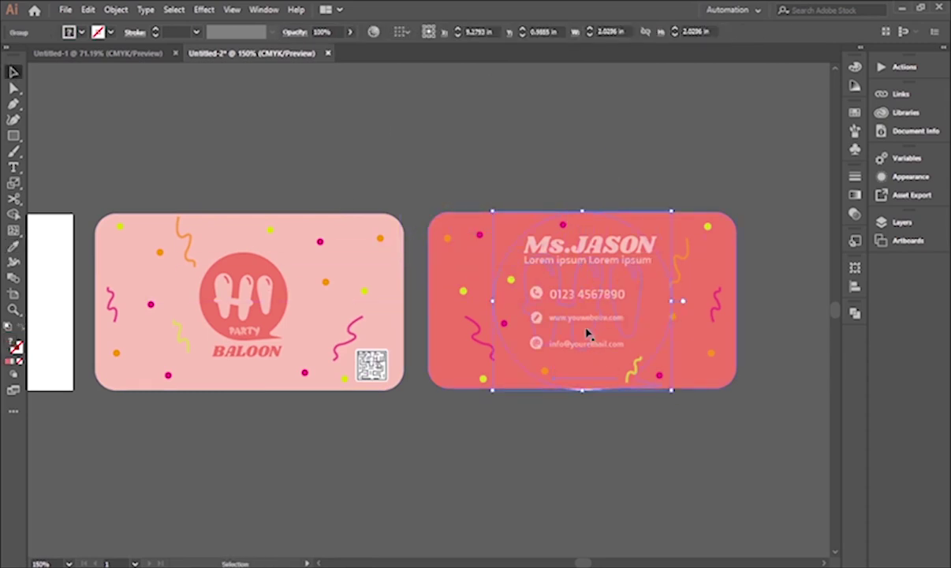
Fade the logo watermark on the red card to about 15% opacity
left_click(636, 367)
left_click(615, 350)
mouse_move(349, 31)
left_mouse_down()
mouse_move(321, 52)
mouse_move(331, 51)
left_mouse_up()
left_click(606, 365)
left_click(587, 300)
left_click(679, 421)
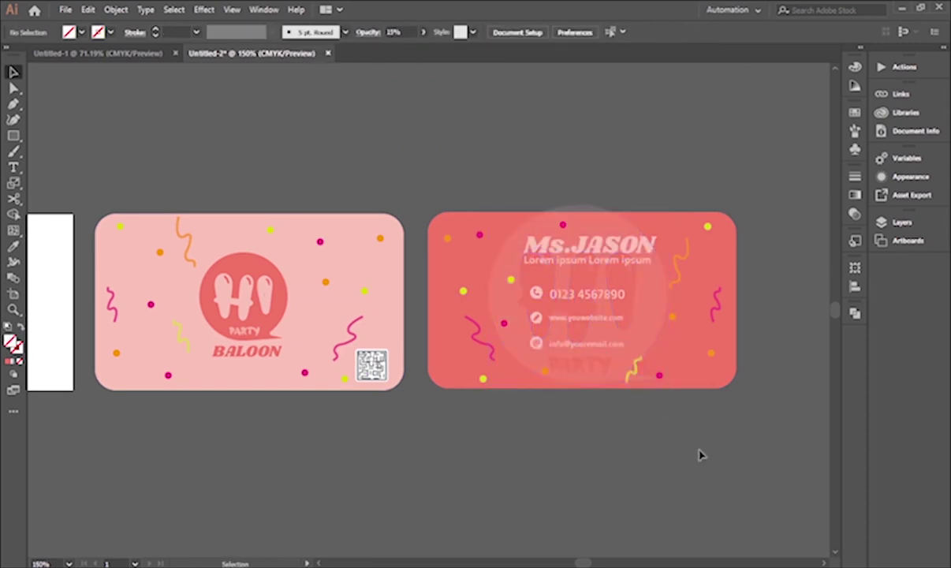
left_click(653, 332)
left_click(696, 497)
left_click(567, 324)
left_click(697, 490)
Copy the HI logo on the pink card to just above it
scroll(481, 450, "left", 2)
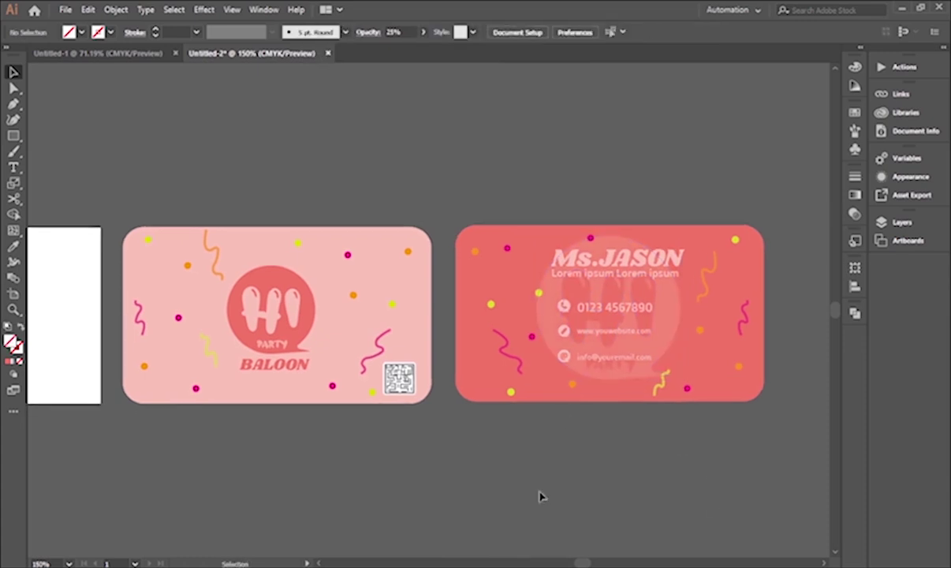
left_click(307, 330)
left_click_drag(297, 226, 297, 153)
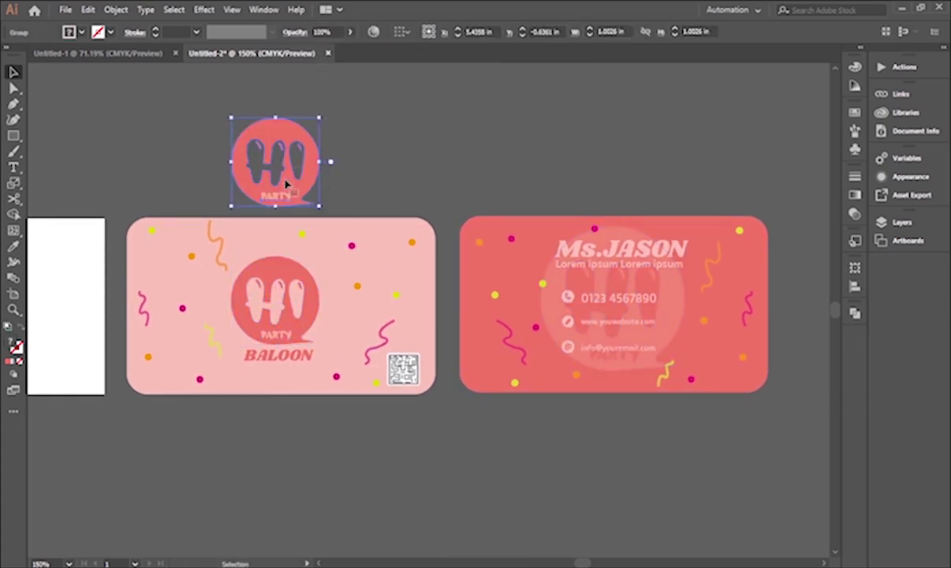
Enlarge a logo copy onto the pink card and shrink a faint logo to the top-left
left_click_drag(429, 204, 157, 417)
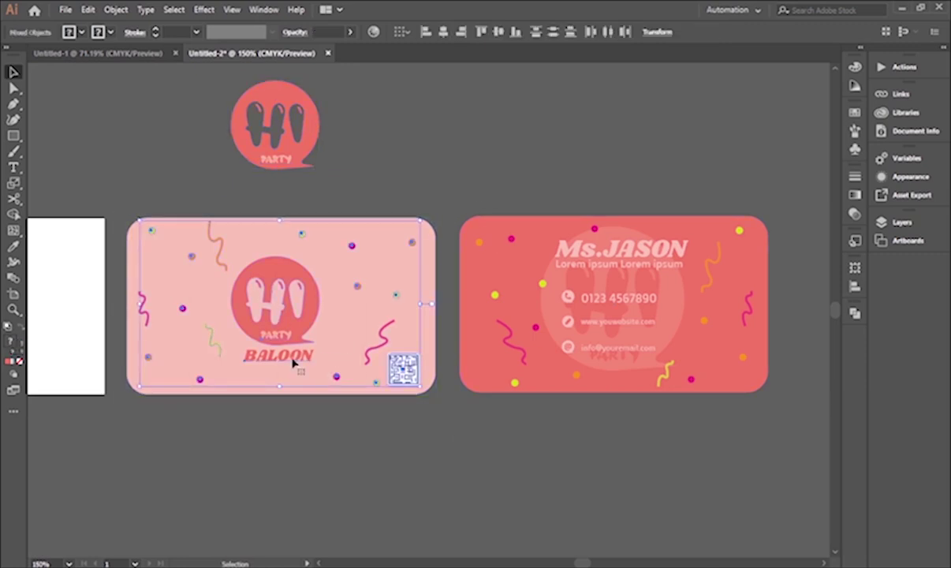
left_click(276, 126)
mouse_move(322, 168)
left_mouse_down()
mouse_move(384, 234)
mouse_move(322, 360)
mouse_move(316, 338)
left_mouse_up()
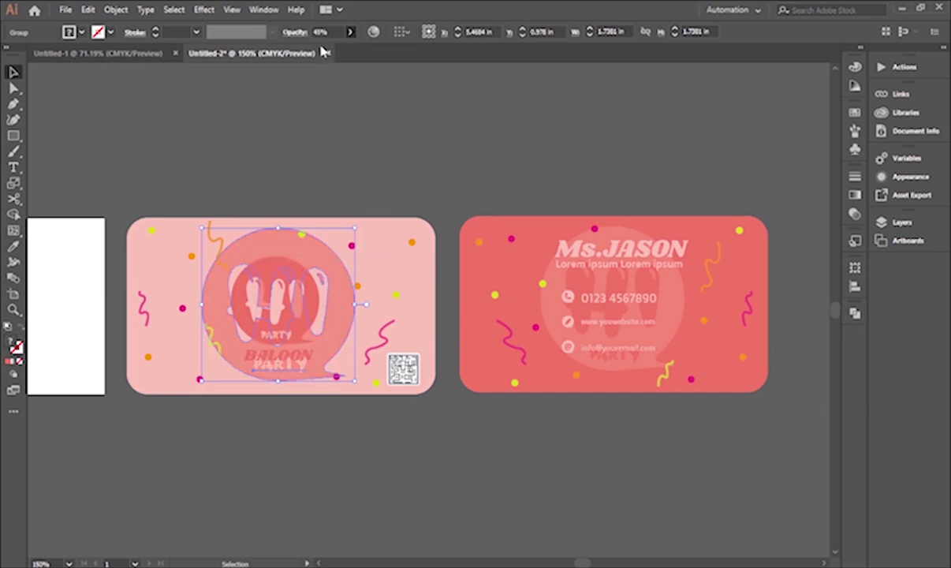
left_click(495, 430)
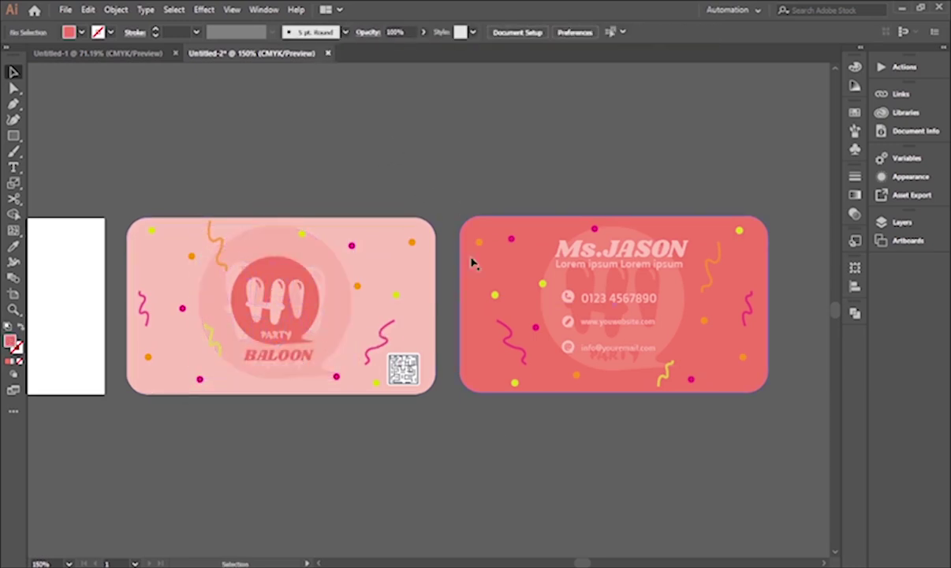
left_click(356, 381)
left_click_drag(346, 363, 298, 259)
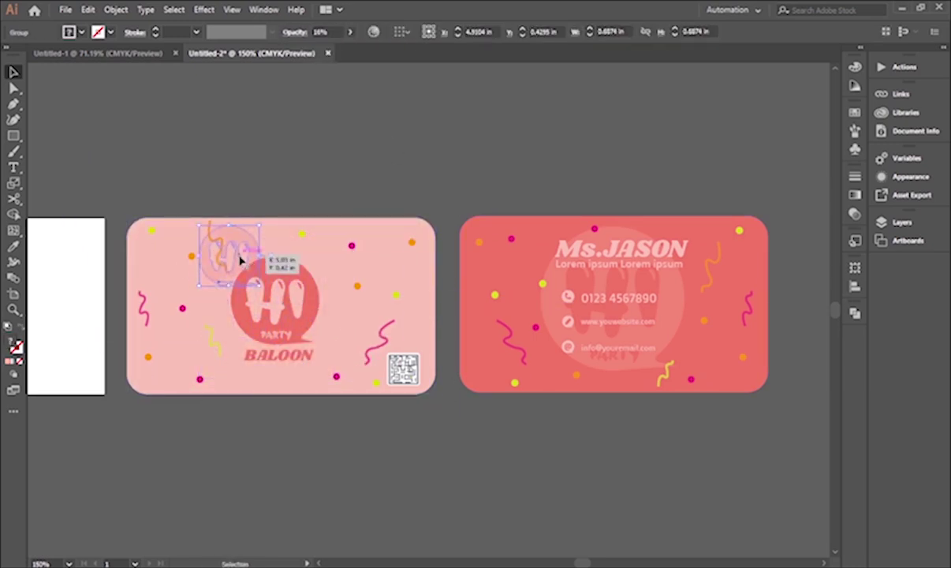
Duplicate the faint logo to the bottom-left, enlarge it, and place a smaller copy top-right
left_click(282, 402)
mouse_move(183, 280)
left_mouse_down()
mouse_move(236, 379)
mouse_move(414, 499)
left_mouse_up()
mouse_move(224, 386)
left_mouse_down()
mouse_move(436, 272)
mouse_move(378, 244)
left_mouse_up()
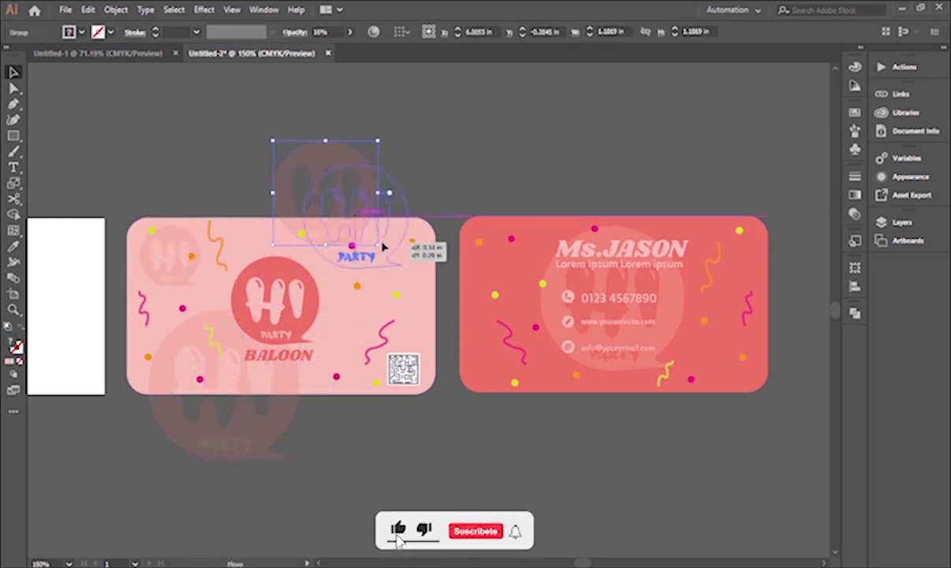
left_click_drag(331, 189, 373, 236)
left_click(344, 394)
Zoom in on the cards and slightly reposition a squiggle on the red card
key("ctrl+equal")
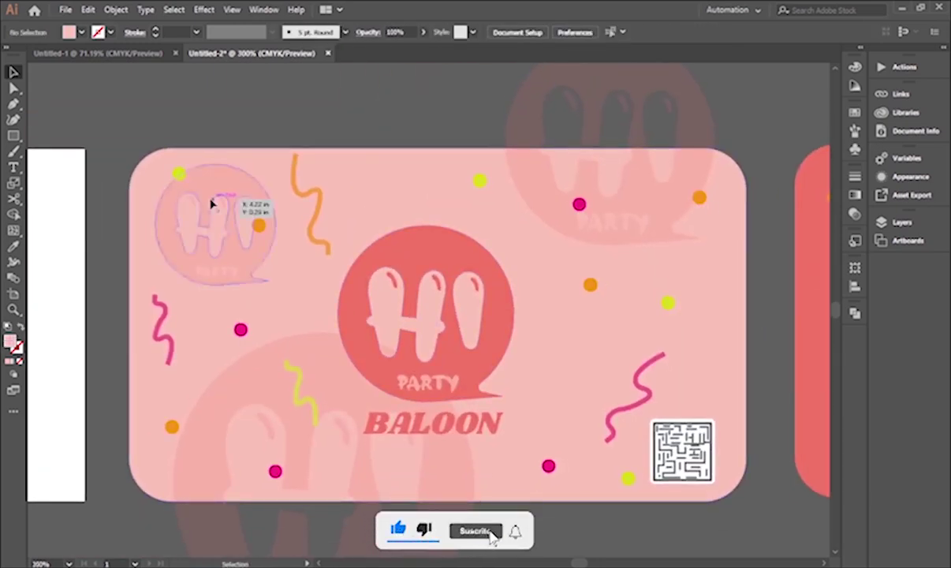
key("ctrl+minus")
key("ctrl+minus")
scroll(473, 315, "right", 3)
key("ctrl+equal")
left_click_drag(467, 365, 460, 375)
left_click(686, 248)
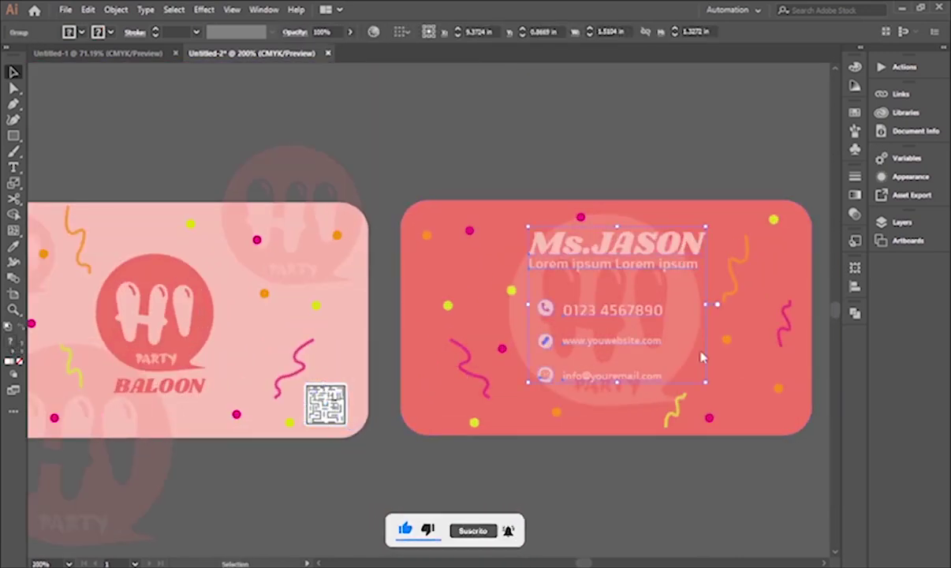
Narrow the Ms.JASON name and tagline text block from the right
left_click(694, 172)
left_click(666, 269)
left_click_drag(704, 272, 666, 263)
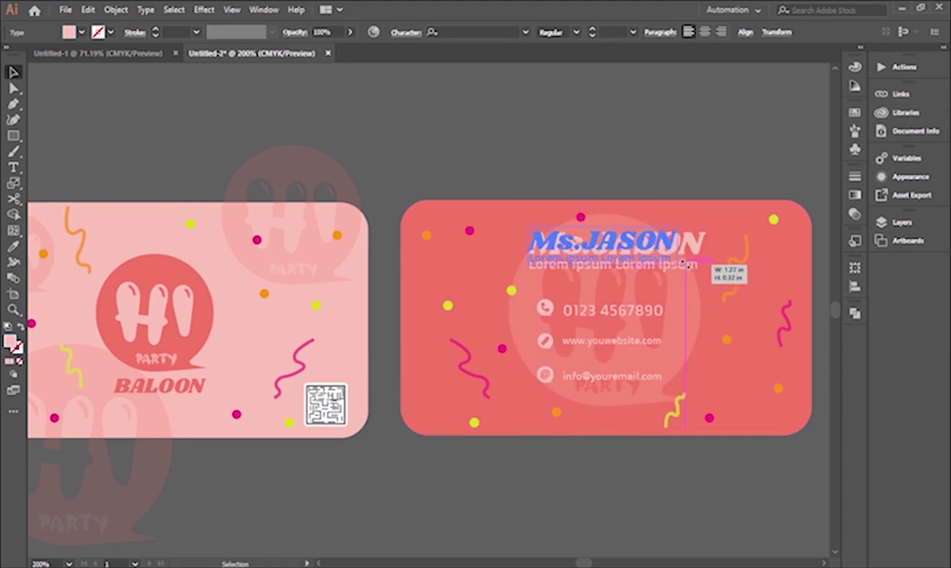
left_click(556, 375, "shift")
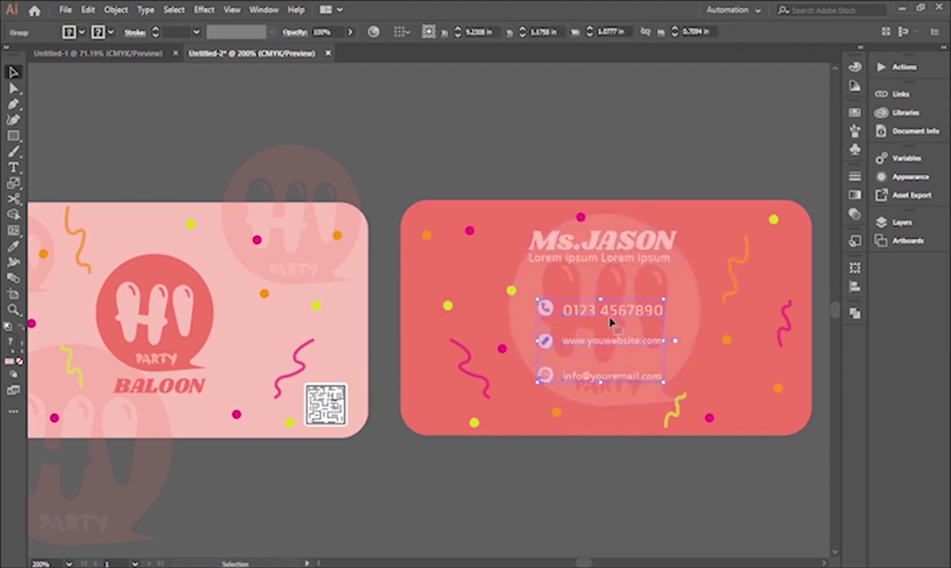
Nudge the contact rows up and place the QR code on the red card
left_click_drag(618, 355, 617, 332)
left_click_drag(325, 404, 604, 403)
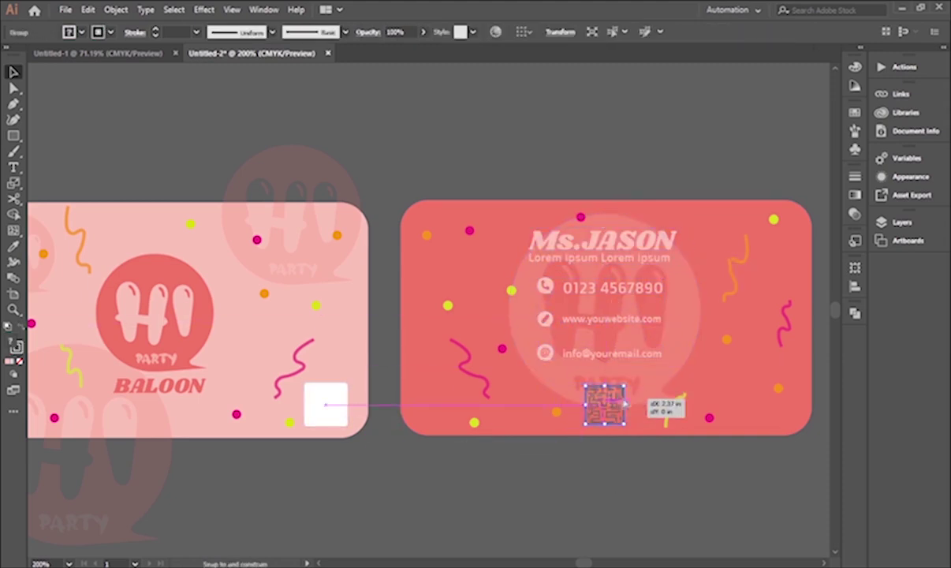
key("ctrl+z")
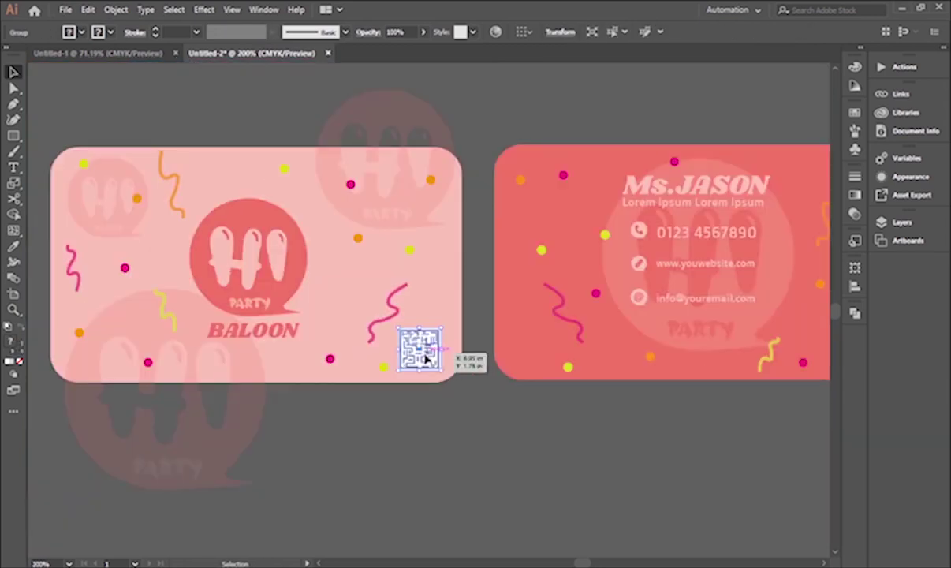
left_click_drag(707, 356, 701, 355)
left_click(504, 495)
Recentre the view and drag the pink card onto the white artboard
scroll(631, 463, "up", 1)
left_click_drag(358, 471, 569, 439)
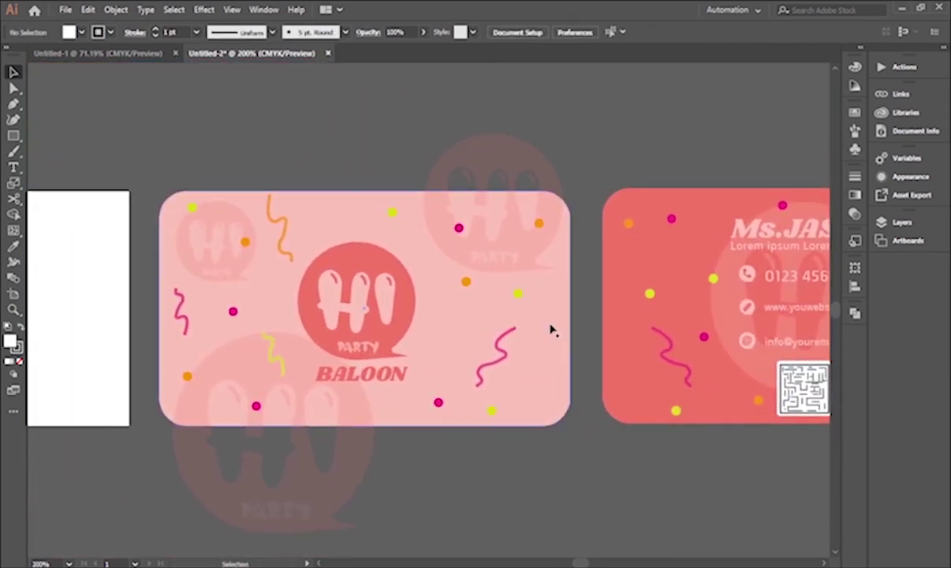
left_click(257, 457)
scroll(254, 459, "right", 5)
left_click(335, 387)
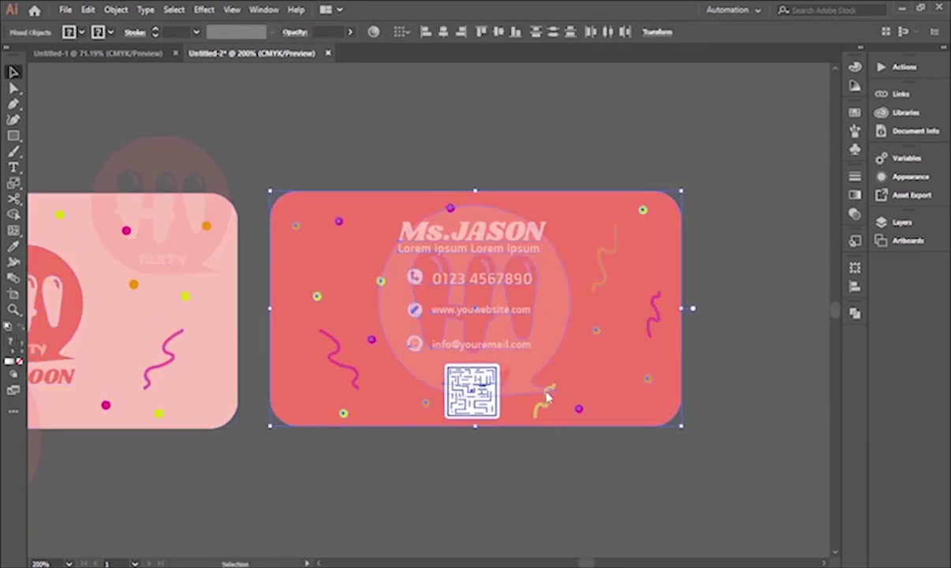
scroll(520, 410, "left", 4)
scroll(638, 474, "left", 3)
left_click_drag(608, 335, 204, 341)
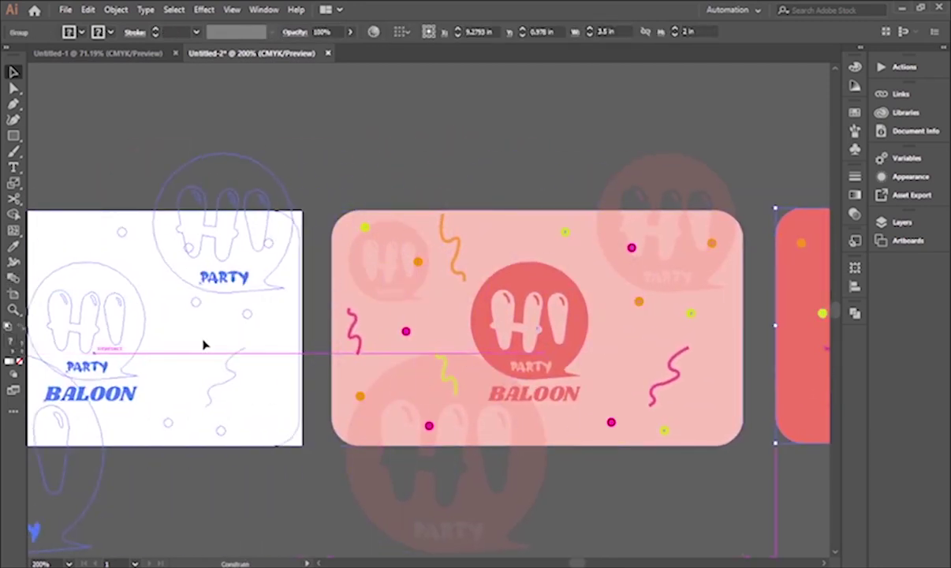
Undo the pink card move and resize the white artboard to enclose both cards
scroll(607, 389, "left", 3)
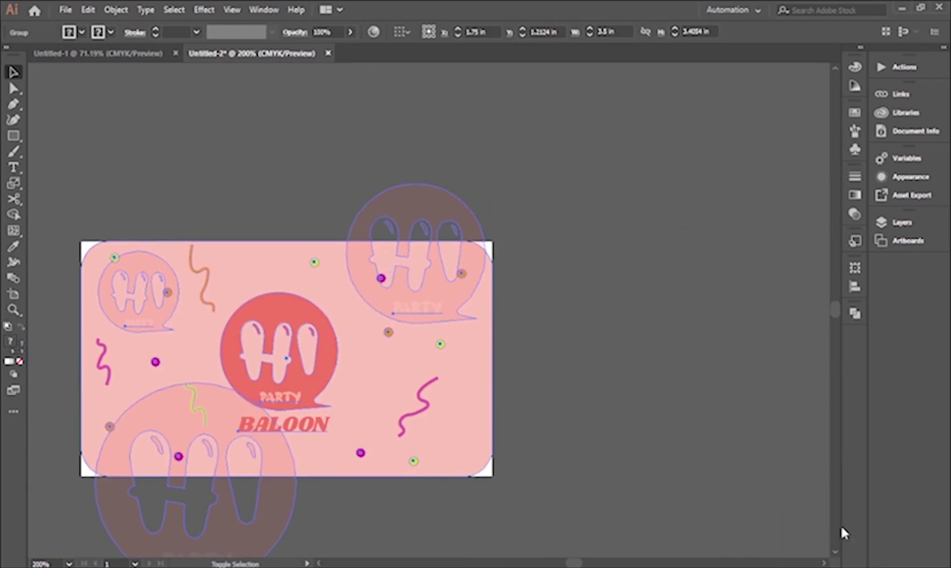
key("ctrl+z")
key("ctrl+minus")
key("ctrl+minus")
key("ctrl+minus")
key("ctrl+shift+a")
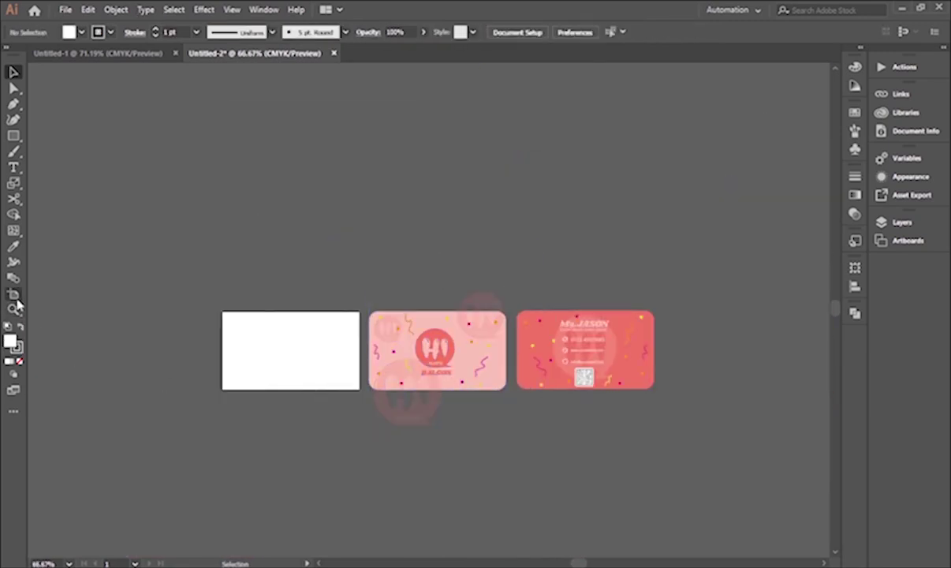
left_click(15, 296)
mouse_move(354, 385)
left_mouse_down()
mouse_move(395, 334)
mouse_move(755, 448)
left_mouse_up()
key("Escape")
Start a new text line above the two cards
scroll(610, 332, "up", 1)
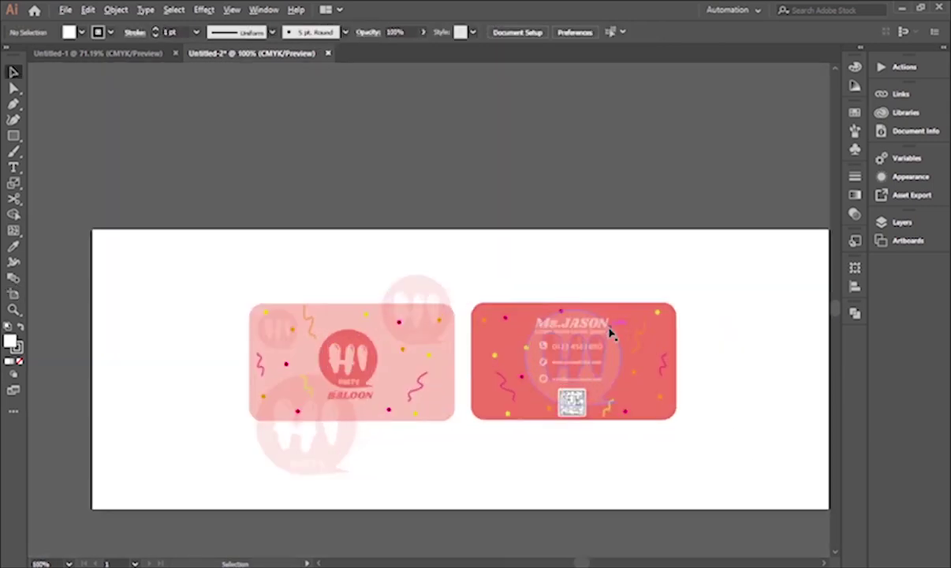
scroll(610, 333, "up", 1)
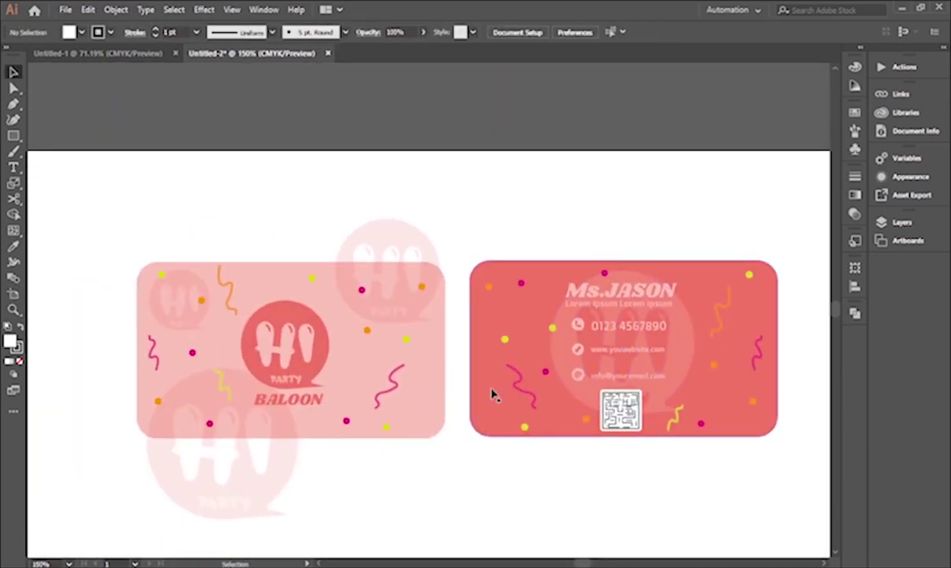
scroll(651, 452, "up", 1)
scroll(651, 451, "right", 1)
key("t")
left_click(390, 176)
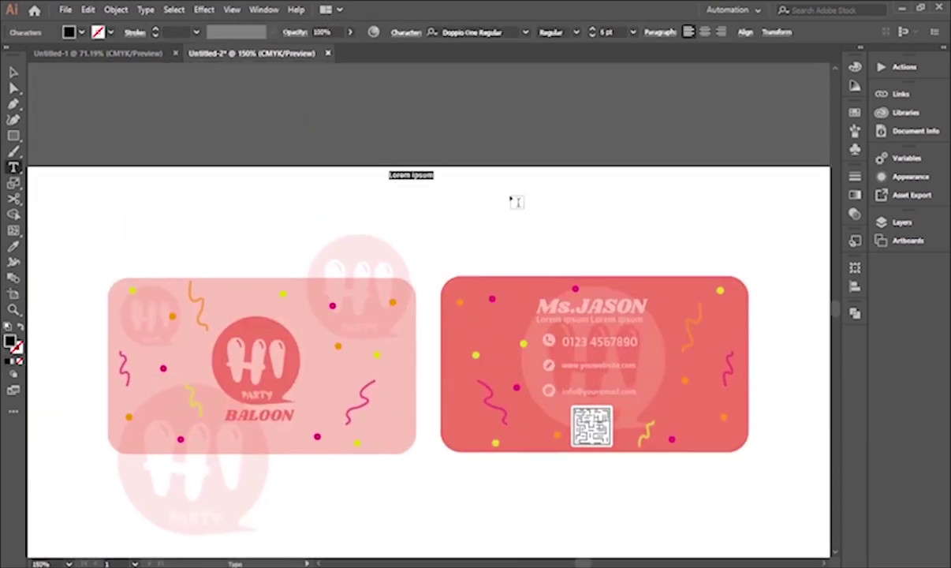
Replace the oversized placeholder with a new text line scaled to about 25 pt
left_click_drag(436, 180, 615, 266)
key("a")
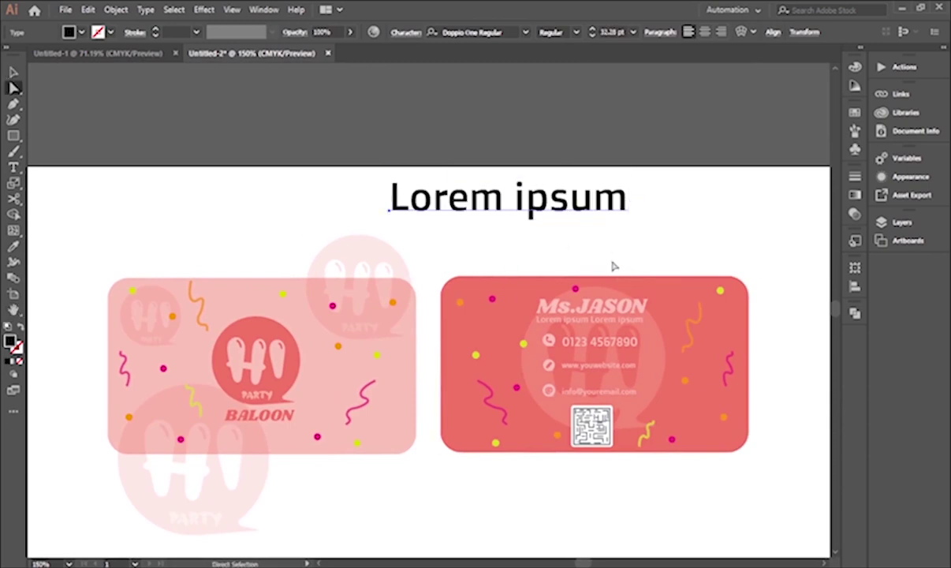
key("Delete")
key("t")
left_click(449, 182)
left_click_drag(499, 190, 483, 212)
Colour the text with the balloon's coral and change it to 'Thanks For Watching'
key("i")
left_click(371, 290)
double_click(441, 195)
type("Thanks For Watching")
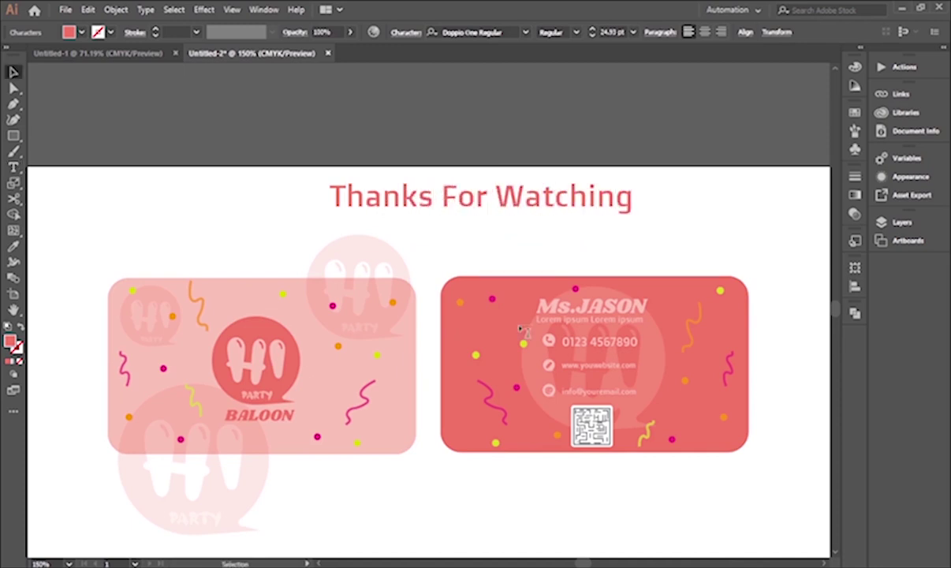
key("Escape")
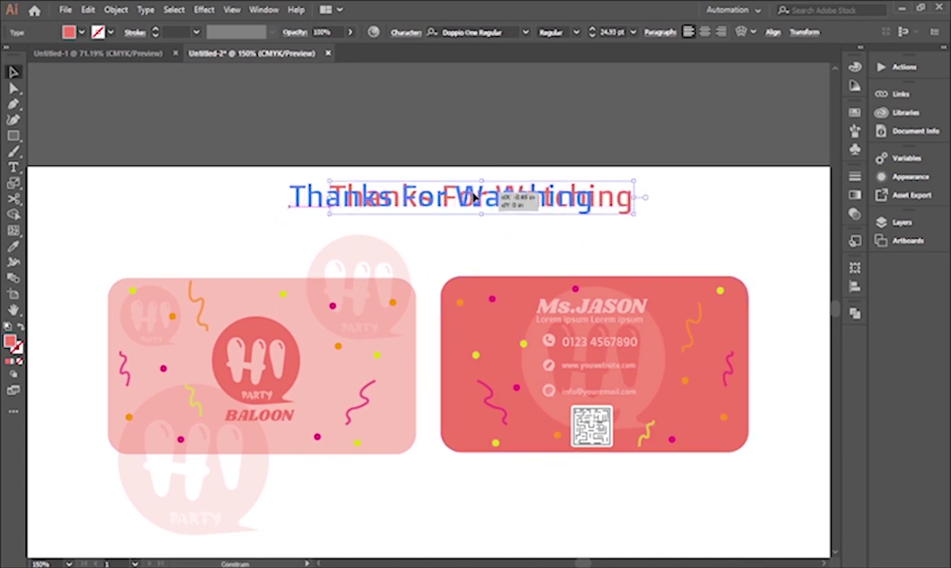